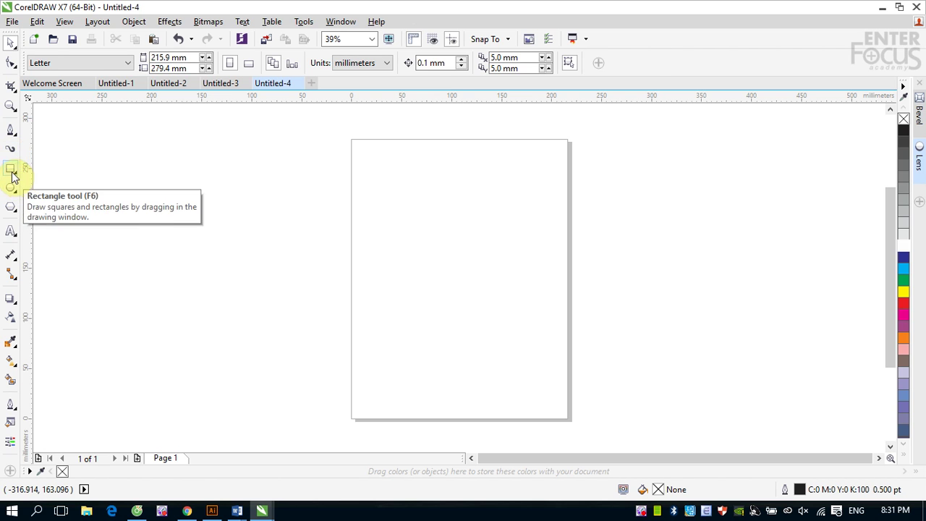
- Draw a rectangle about 107 by 84 mm in the middle of the page
{"action": "left_click", "coordinate": [11, 168]}
{"action": "left_click_drag", "start_coordinate": [410, 238], "coordinate": [518, 323]}
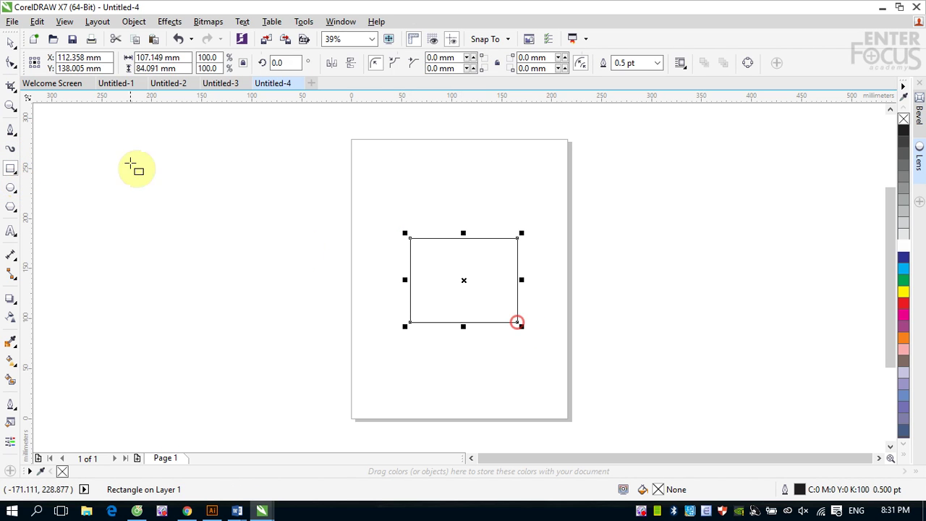
{"action": "left_click", "coordinate": [13, 42]}
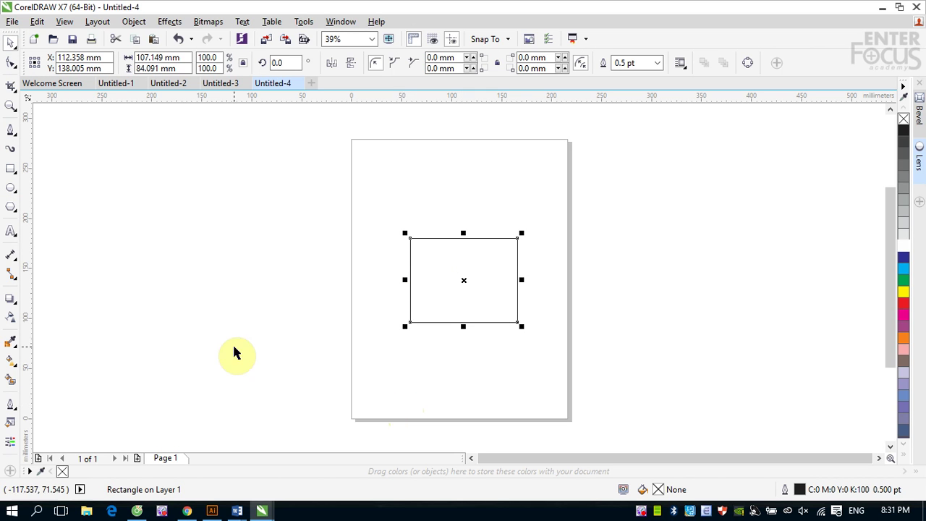
- Apply the Artistic Media preset stroke that tapers at both ends to the rectangle's outline
{"action": "left_click", "coordinate": [9, 150]}
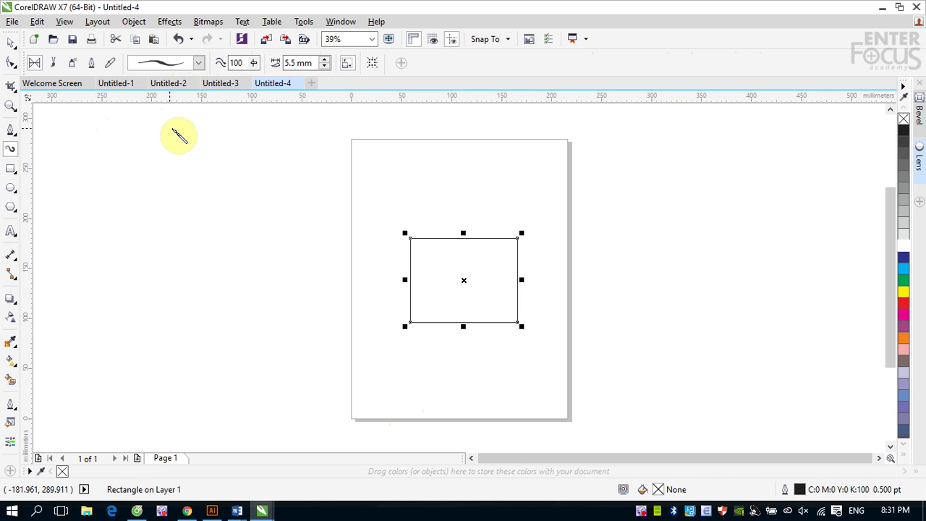
{"action": "left_click", "coordinate": [199, 63]}
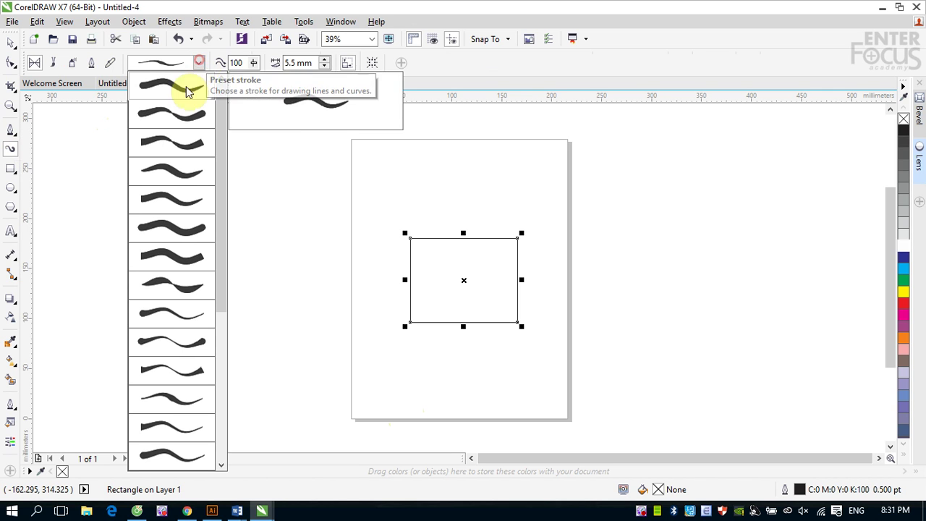
{"action": "left_click", "coordinate": [172, 168]}
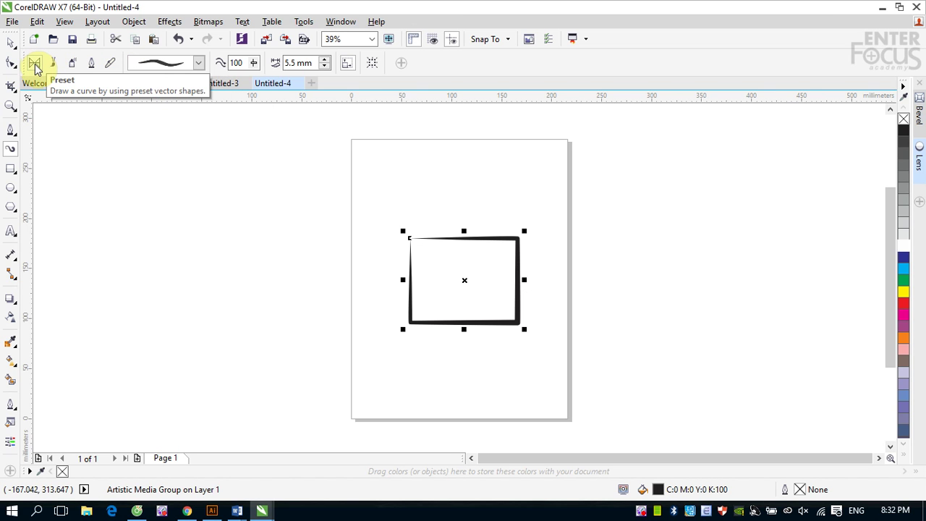
- Try the blunt-ended preset stroke pinched in the middle on the rectangle, followed by the pinched one with pointed ends
{"action": "left_click", "coordinate": [198, 63]}
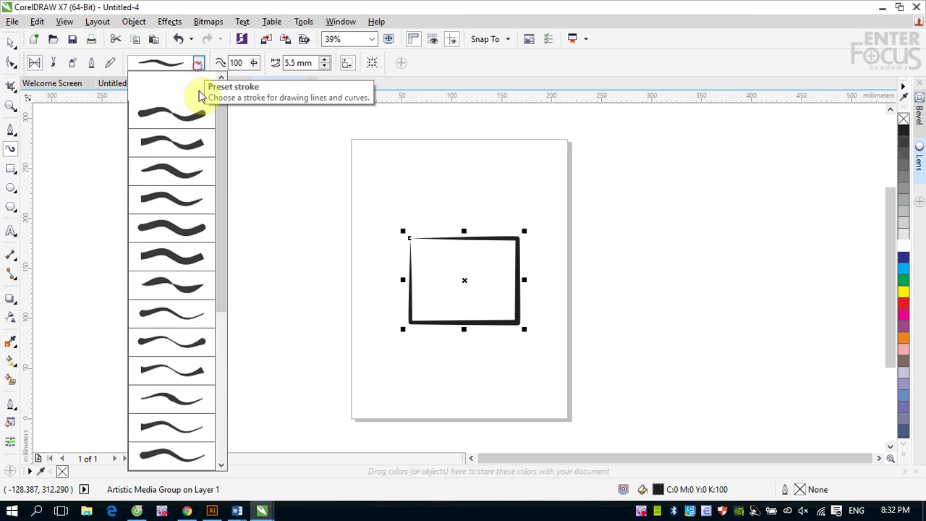
{"action": "left_click", "coordinate": [178, 164]}
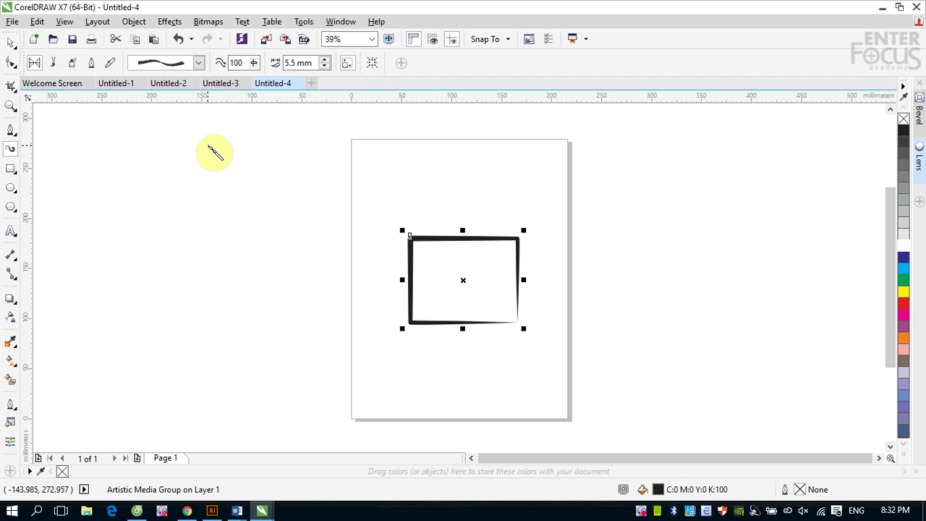
{"action": "key", "text": "z"}
{"action": "left_click_drag", "start_coordinate": [380, 211], "coordinate": [535, 346]}
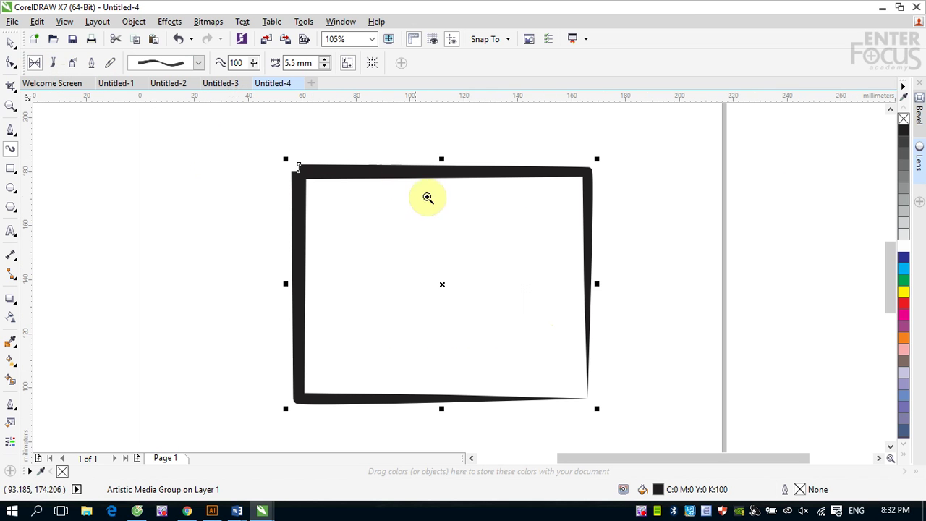
{"action": "left_click", "coordinate": [198, 63]}
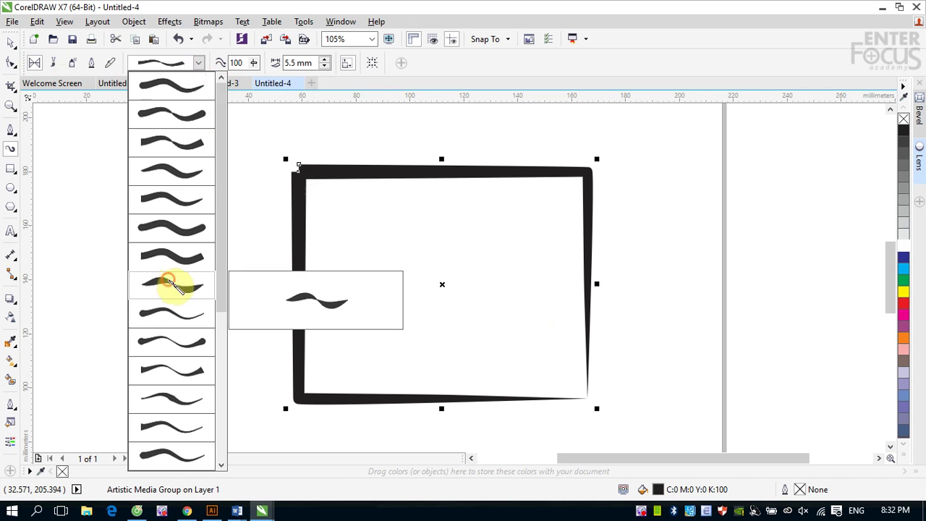
{"action": "left_click", "coordinate": [173, 284]}
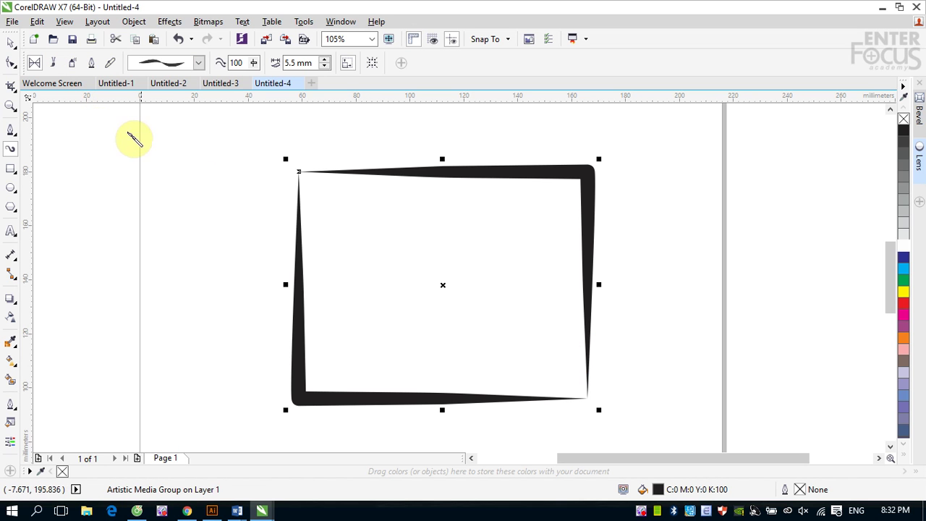
- Change the rectangle's preset stroke to the uniform thick one, and then to the one with a round head and tapering tail
{"action": "left_click", "coordinate": [198, 63]}
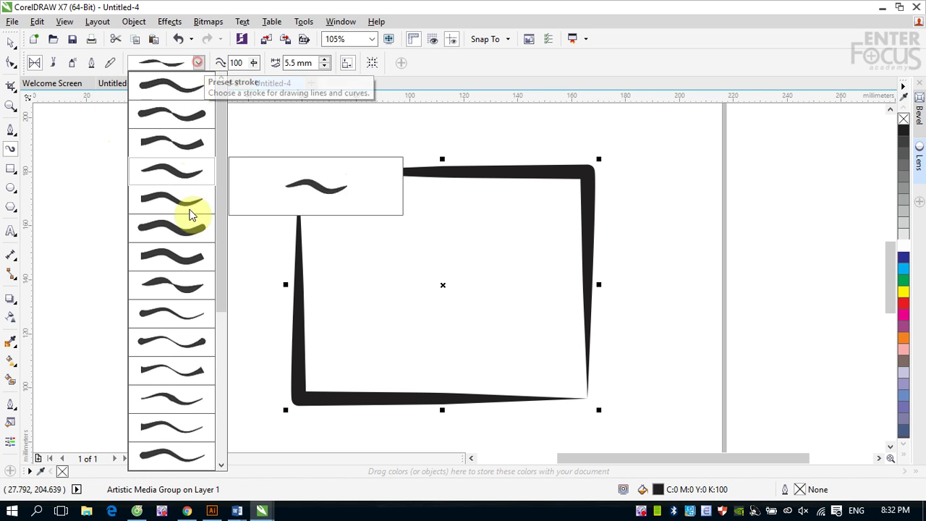
{"action": "mouse_move", "coordinate": [221, 274]}
{"action": "left_mouse_down"}
{"action": "mouse_move", "coordinate": [227, 424]}
{"action": "mouse_move", "coordinate": [207, 238]}
{"action": "left_mouse_up"}
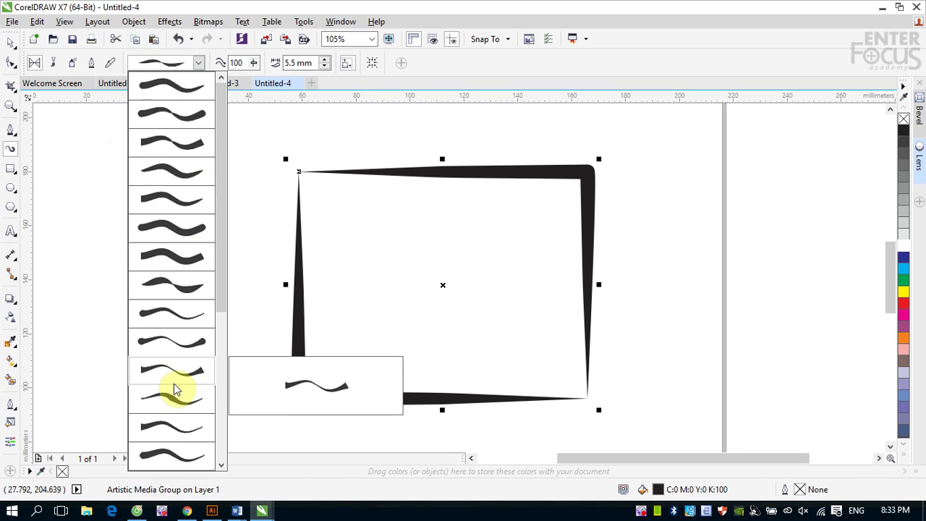
{"action": "left_click", "coordinate": [179, 256]}
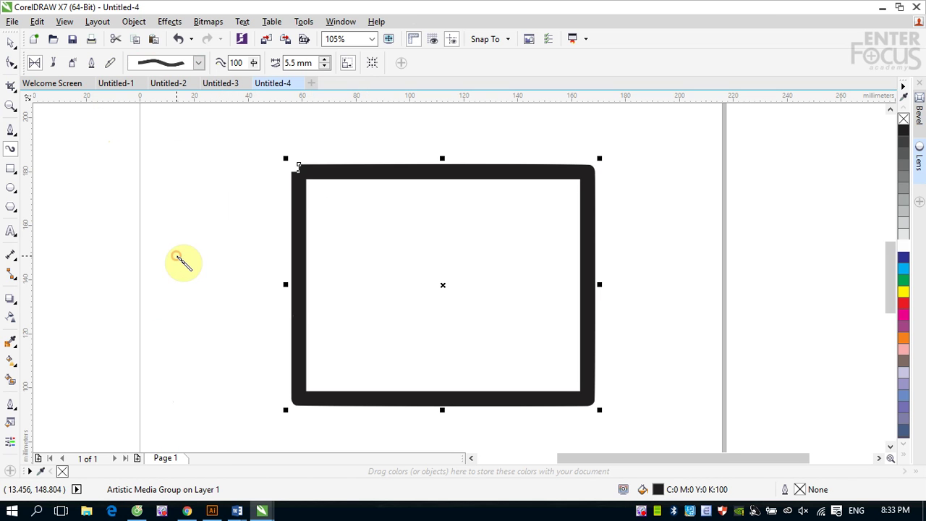
{"action": "left_click", "coordinate": [199, 62]}
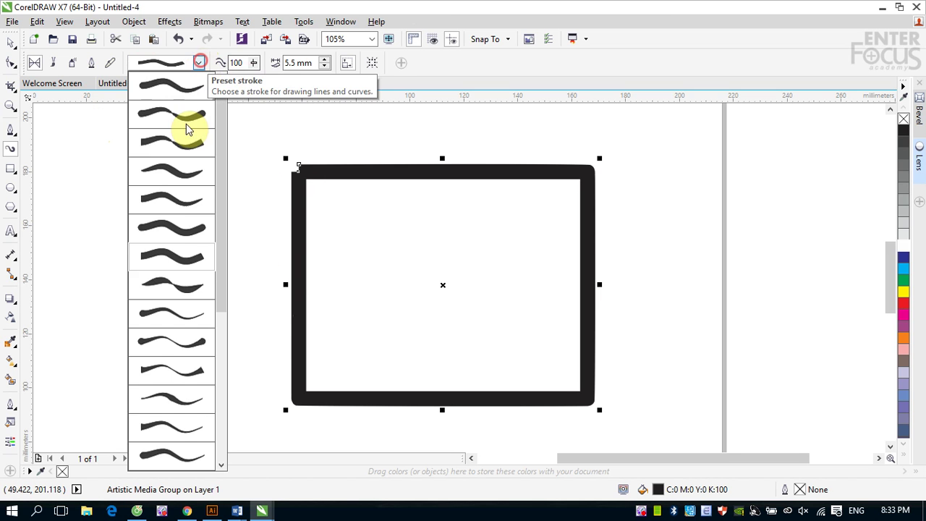
{"action": "left_click", "coordinate": [145, 316]}
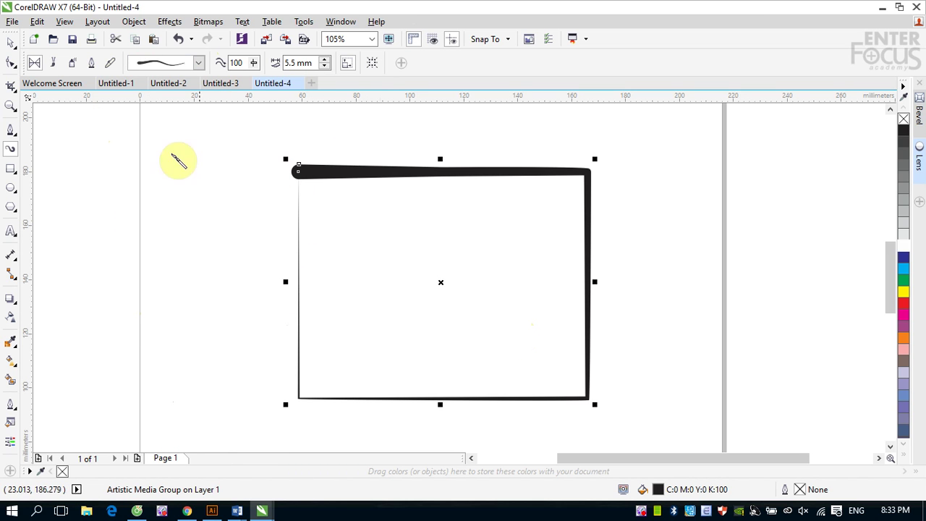
- Draw an open S-shaped curve about 193 mm wide and 29 mm high across the rectangle with the Pen tool
{"action": "left_click", "coordinate": [13, 136]}
{"action": "left_click", "coordinate": [194, 304]}
{"action": "left_click_drag", "start_coordinate": [403, 259], "coordinate": [547, 340]}
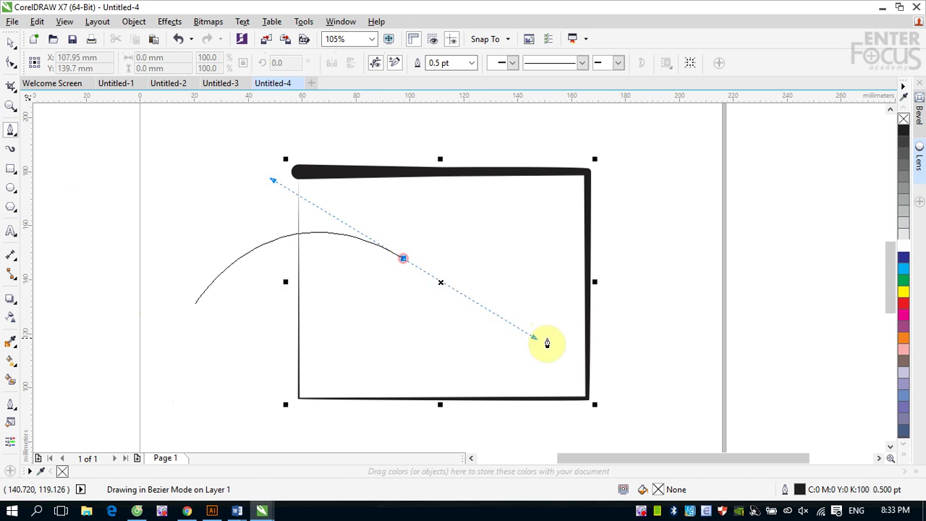
{"action": "left_click_drag", "start_coordinate": [700, 277], "coordinate": [713, 242]}
{"action": "left_click", "coordinate": [716, 230]}
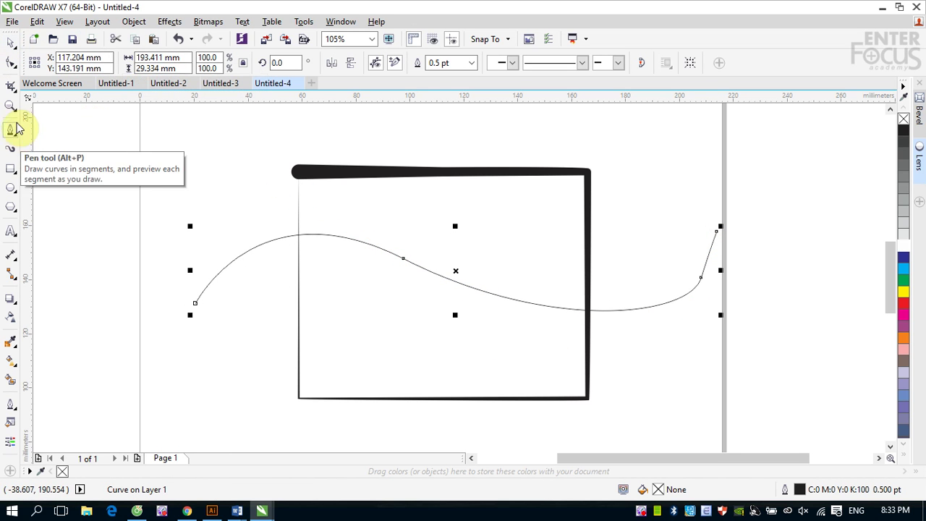
- Apply the blunt-ended Artistic Media preset stroke pinched in the middle to the S-shaped curve
{"action": "left_click", "coordinate": [9, 148]}
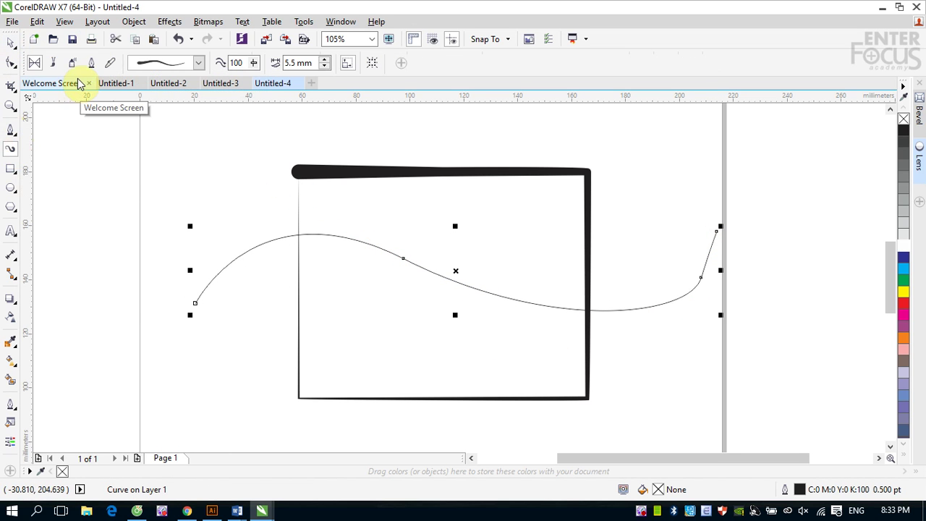
{"action": "left_click", "coordinate": [198, 63]}
{"action": "left_click", "coordinate": [166, 140]}
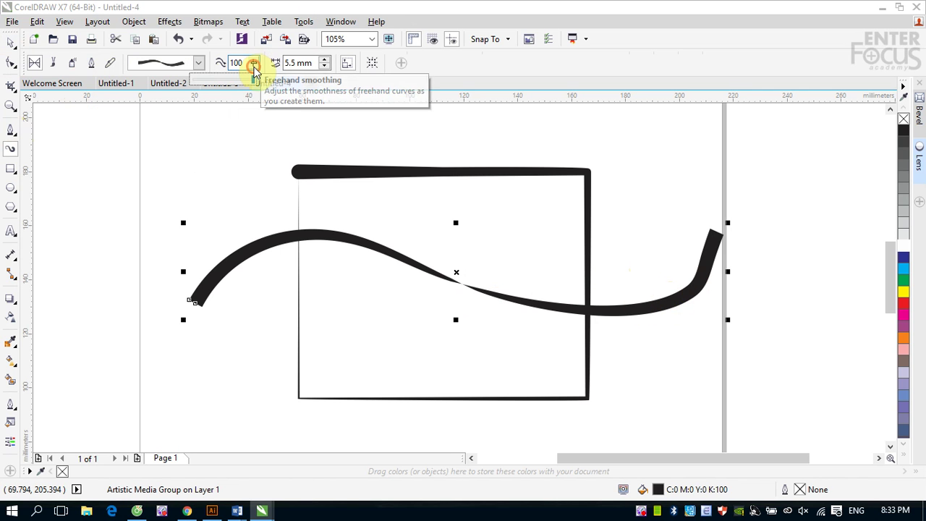
- Change the freehand smoothing to 33 and back to 100, and set the curve's stroke width to 7.5 mm
{"action": "left_click_drag", "start_coordinate": [256, 82], "coordinate": [211, 84]}
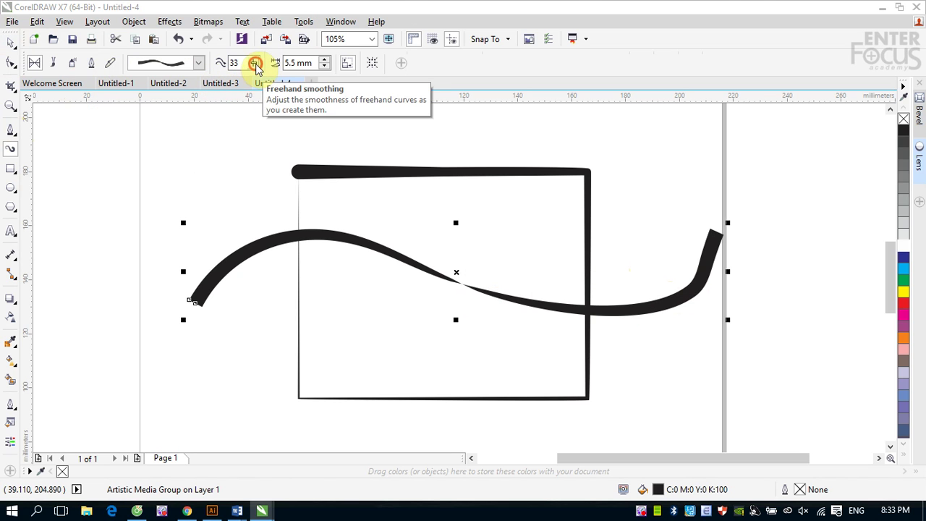
{"action": "mouse_move", "coordinate": [254, 63]}
{"action": "left_mouse_down"}
{"action": "mouse_move", "coordinate": [254, 82]}
{"action": "mouse_move", "coordinate": [252, 67]}
{"action": "mouse_move", "coordinate": [253, 78]}
{"action": "mouse_move", "coordinate": [296, 87]}
{"action": "left_mouse_up"}
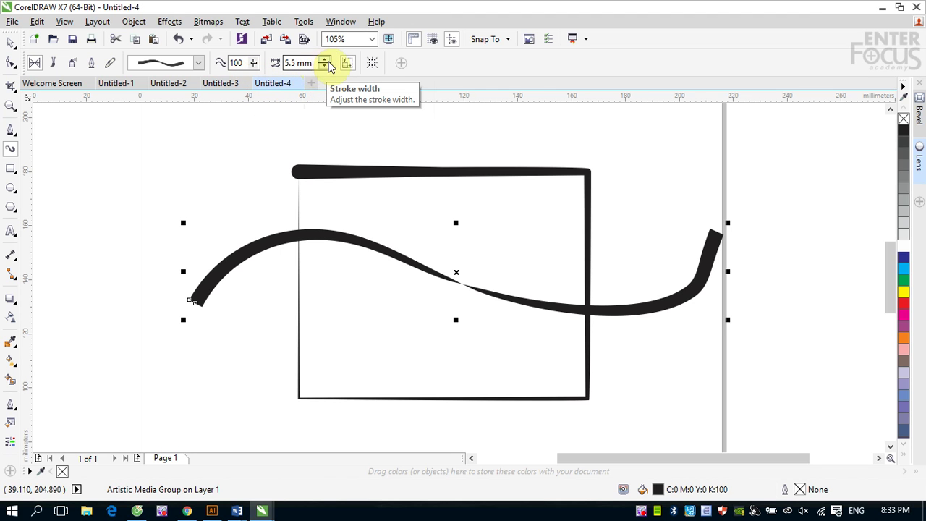
{"action": "left_click_drag", "start_coordinate": [325, 63], "coordinate": [325, 66]}
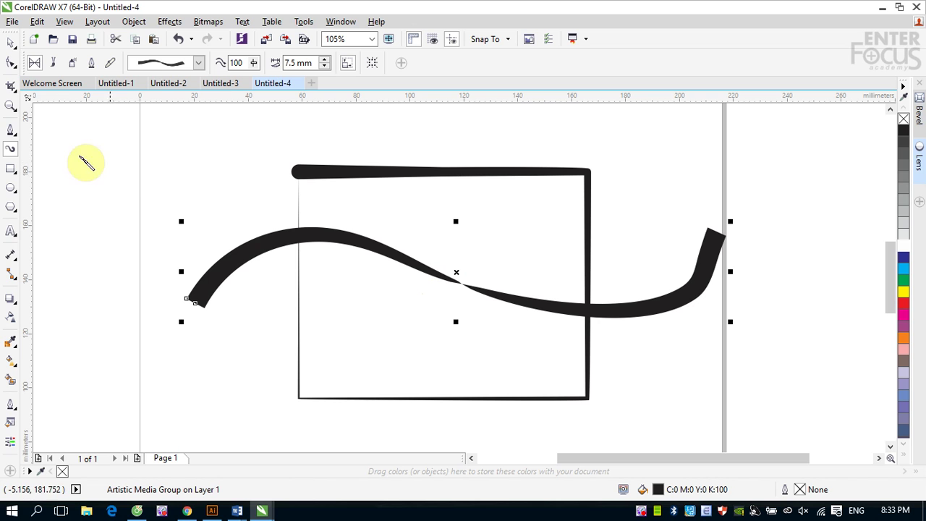
- Paint a curved stroke above the S-shaped curve using the Artistic Media Brush with the dashed Artistic brushstroke
{"action": "left_click", "coordinate": [54, 64]}
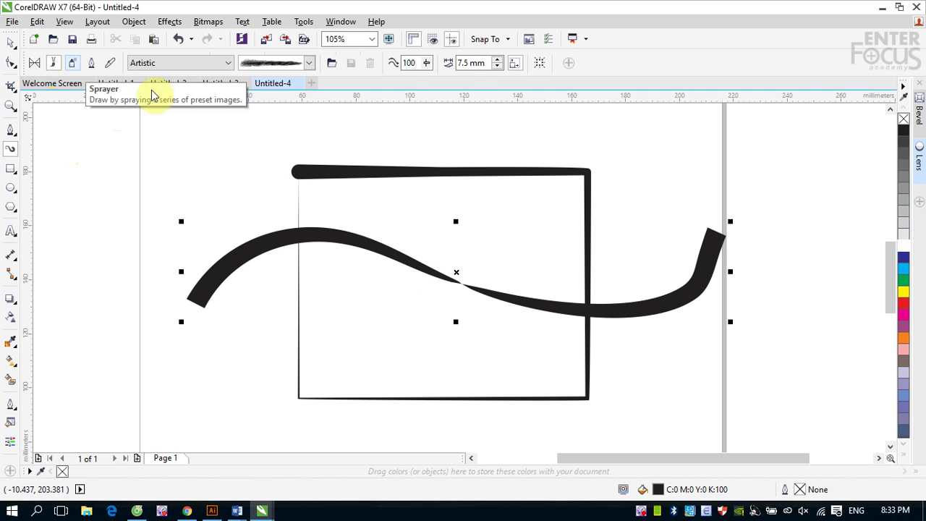
{"action": "left_click", "coordinate": [310, 63]}
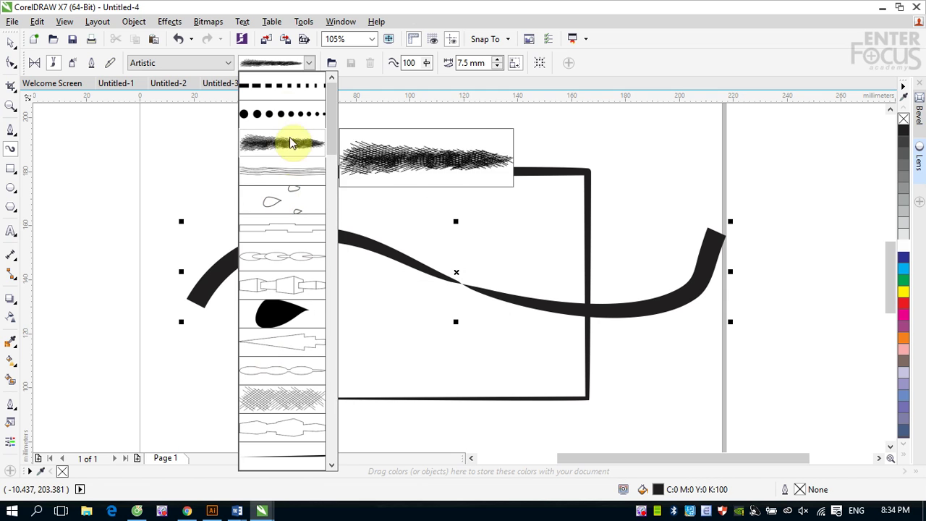
{"action": "left_click", "coordinate": [265, 87]}
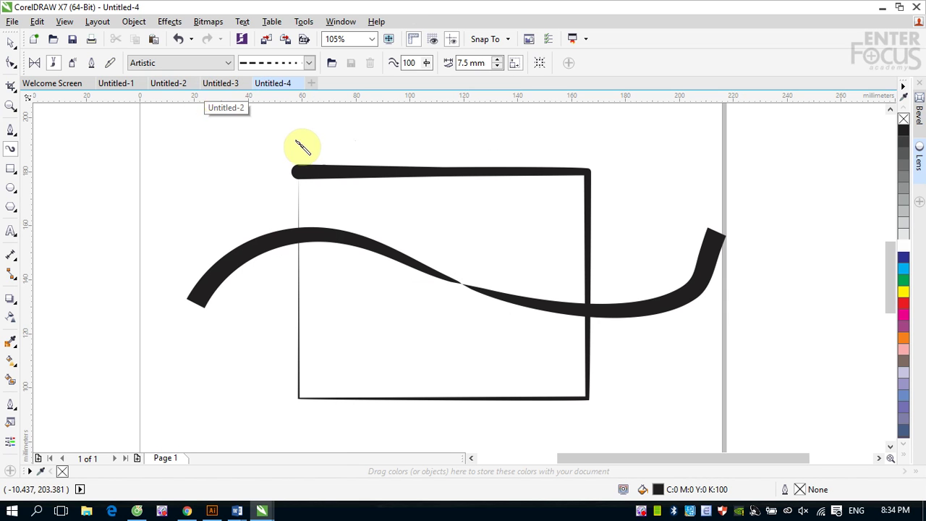
{"action": "mouse_move", "coordinate": [155, 249]}
{"action": "left_mouse_down"}
{"action": "mouse_move", "coordinate": [257, 192]}
{"action": "mouse_move", "coordinate": [561, 192]}
{"action": "left_mouse_up"}
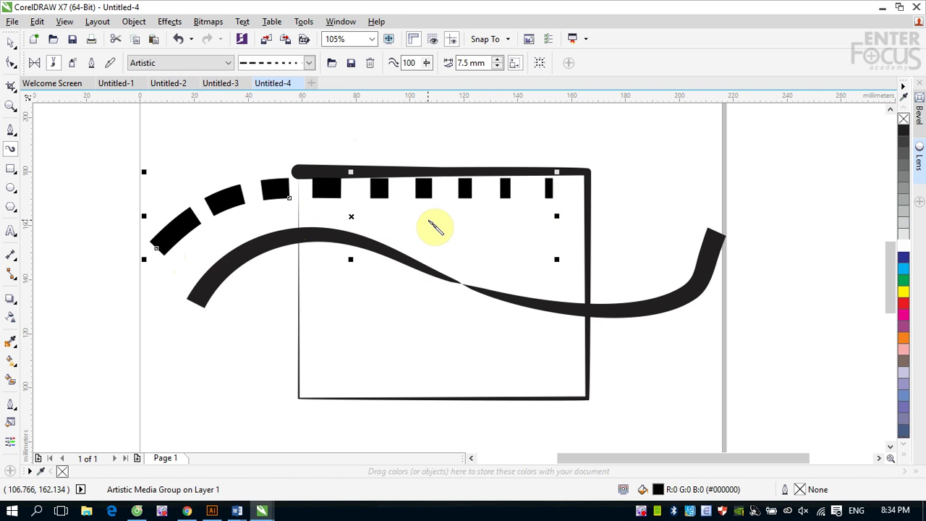
- Delete the rectangle, the S-shaped curve and the dashed stroke together
{"action": "left_click", "coordinate": [9, 41]}
{"action": "mouse_move", "coordinate": [192, 130]}
{"action": "left_mouse_down"}
{"action": "mouse_move", "coordinate": [492, 268]}
{"action": "mouse_move", "coordinate": [606, 340]}
{"action": "left_mouse_up"}
{"action": "key", "text": "Delete"}
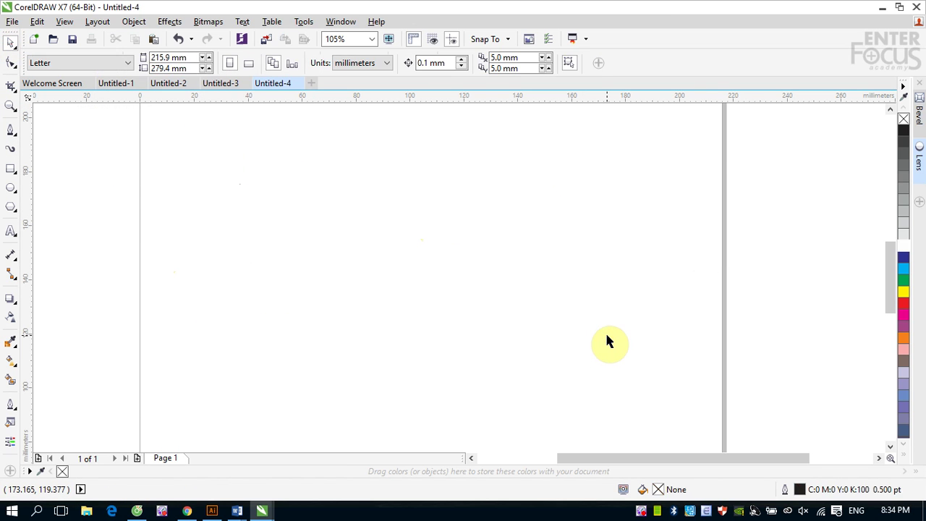
- Paint a wavy stroke across the empty page with the dashed Artistic brush and change it to the dotted brushstroke
{"action": "left_click", "coordinate": [9, 150]}
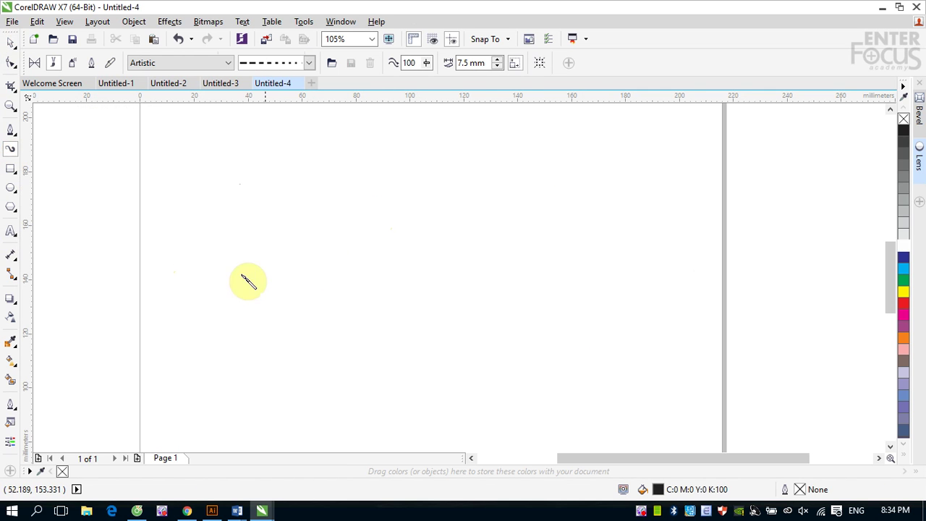
{"action": "mouse_move", "coordinate": [188, 318]}
{"action": "left_mouse_down"}
{"action": "mouse_move", "coordinate": [291, 264]}
{"action": "mouse_move", "coordinate": [647, 279]}
{"action": "left_mouse_up"}
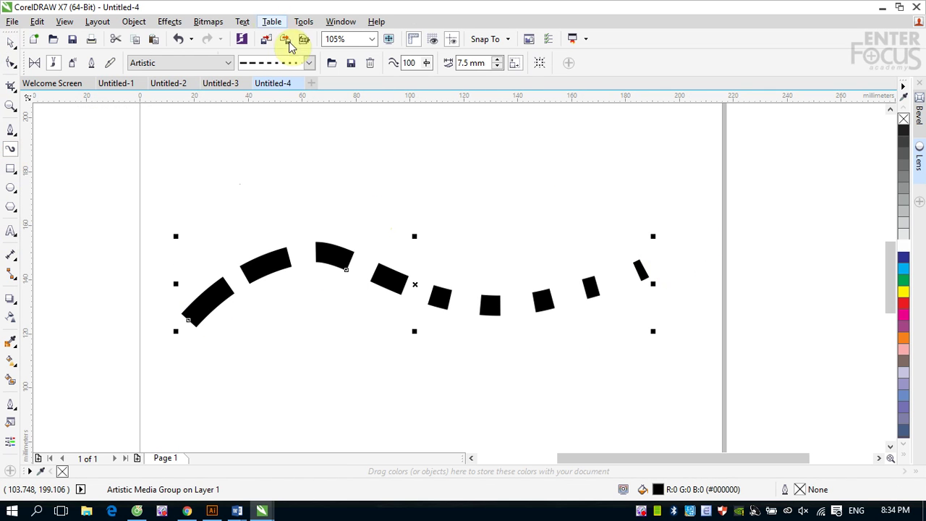
{"action": "left_click", "coordinate": [309, 62]}
{"action": "left_click", "coordinate": [278, 114]}
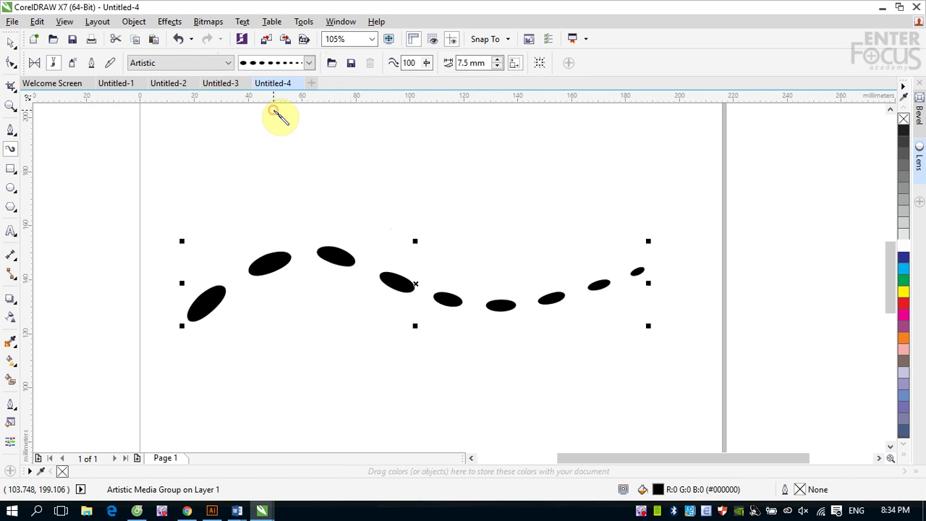
- Try the dense hatched brushstroke on the wavy stroke, followed by the one made of parallel wavy lines
{"action": "left_click", "coordinate": [310, 64]}
{"action": "left_click", "coordinate": [285, 143]}
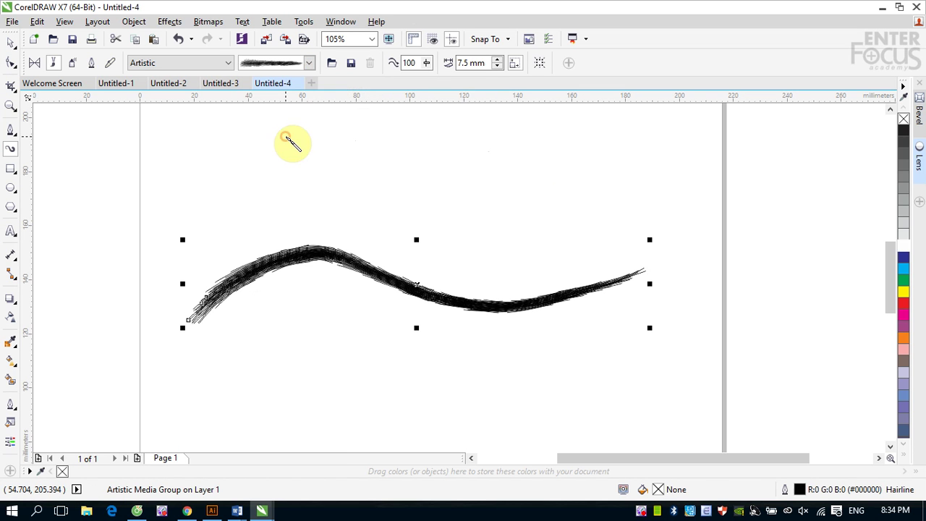
{"action": "left_click", "coordinate": [309, 63]}
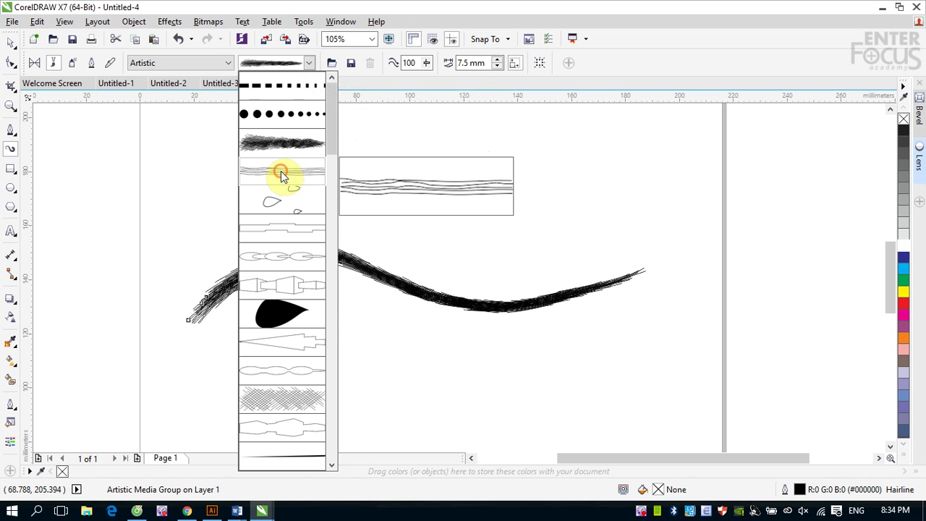
{"action": "left_click", "coordinate": [282, 172]}
- Try the linked-oval outline brushstroke on the wavy stroke, followed by the solid black tapered Artistic brushstroke with thin side lines
{"action": "left_click", "coordinate": [309, 64]}
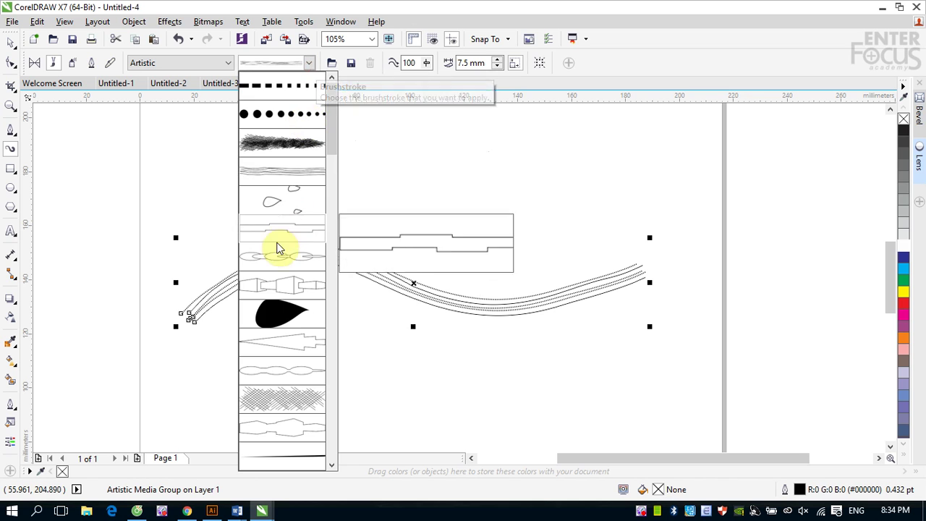
{"action": "left_click", "coordinate": [280, 251]}
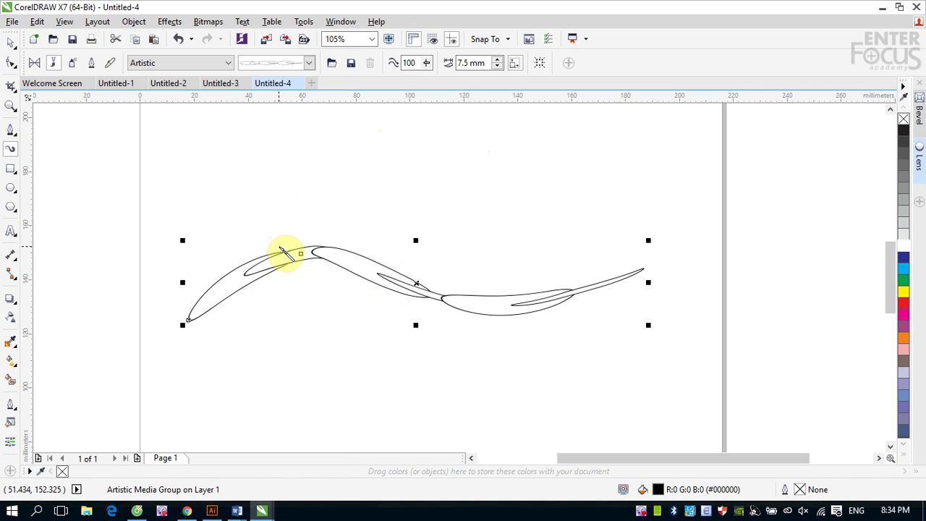
{"action": "left_click", "coordinate": [308, 63]}
{"action": "left_click", "coordinate": [330, 237]}
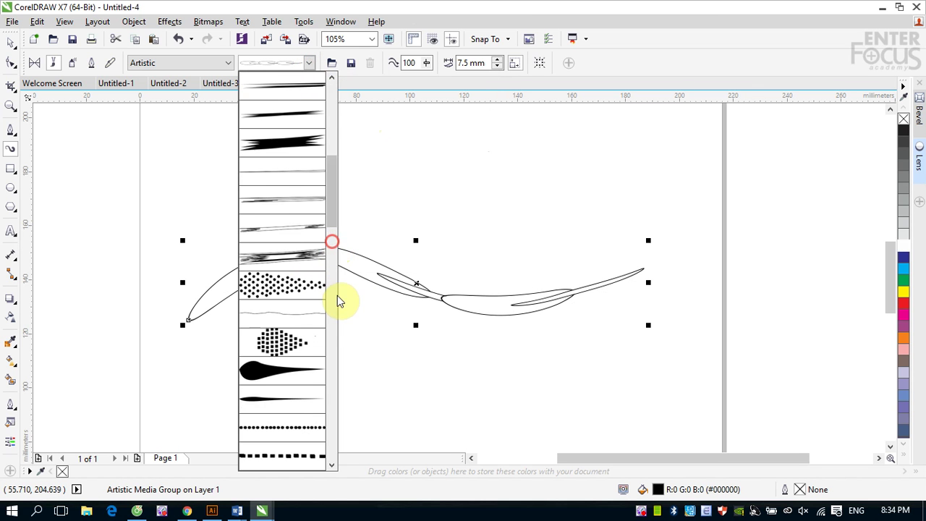
{"action": "left_click", "coordinate": [334, 296]}
{"action": "left_click", "coordinate": [280, 375]}
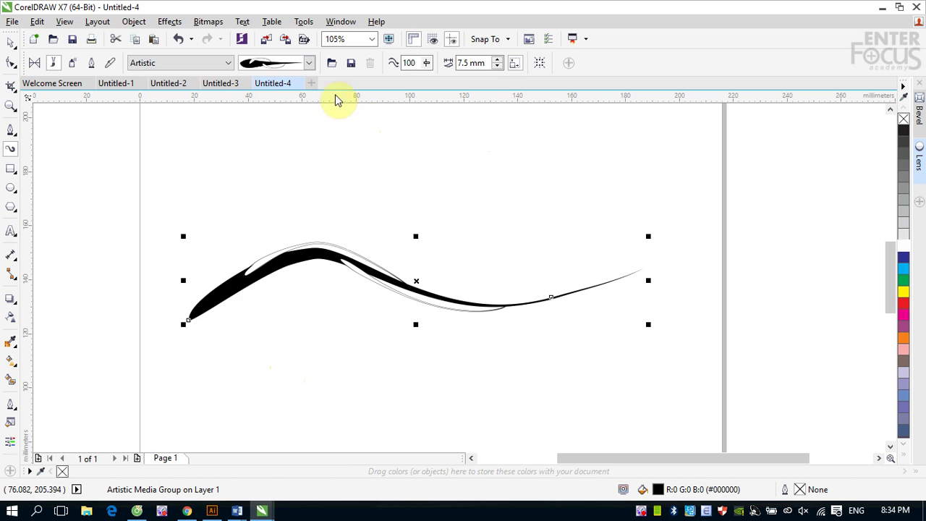
- Change the wavy stroke to the black tapered Artistic brushstroke filled with rows of white dashes, keeping the tool in Brush mode
{"action": "left_click", "coordinate": [309, 63]}
{"action": "left_click", "coordinate": [286, 248]}
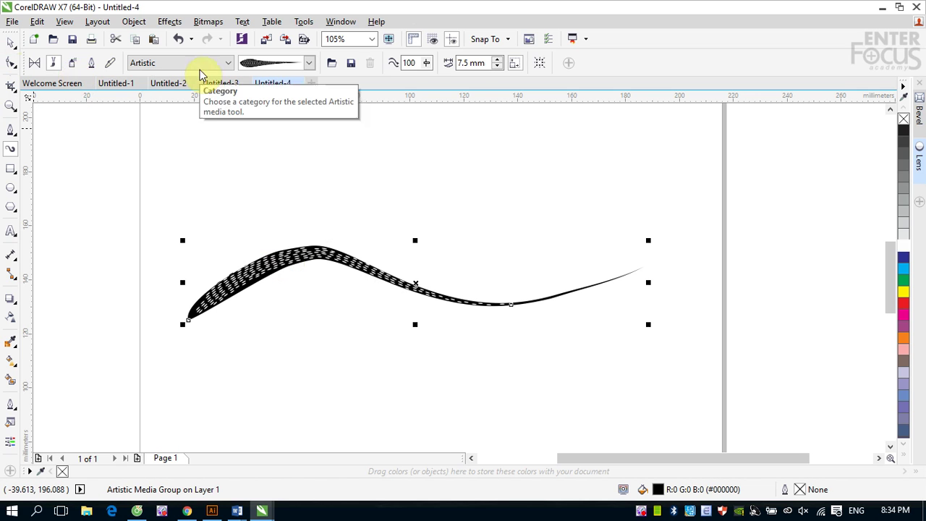
{"action": "left_click", "coordinate": [37, 65]}
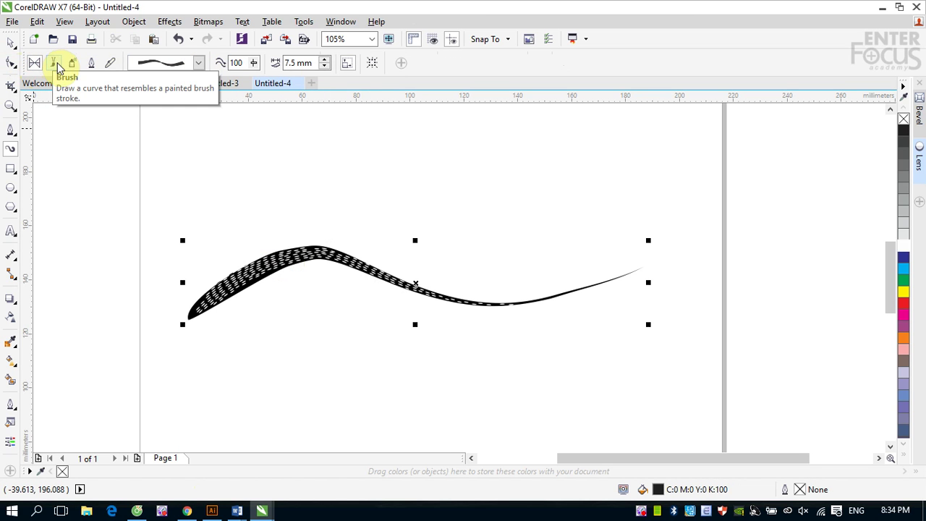
{"action": "left_click", "coordinate": [57, 66]}
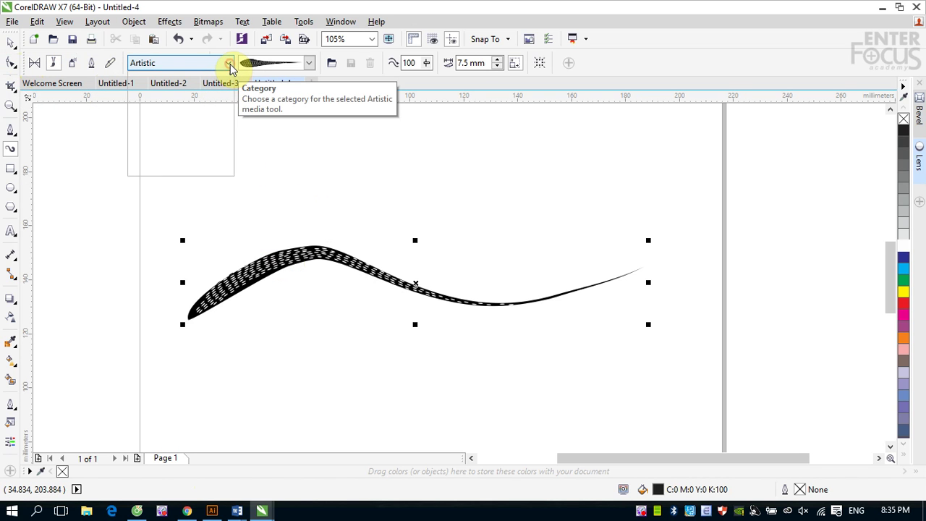
- Switch the Brush category to Calligraphy and choose the solid black brushstroke with a ragged end
{"action": "left_click", "coordinate": [229, 65]}
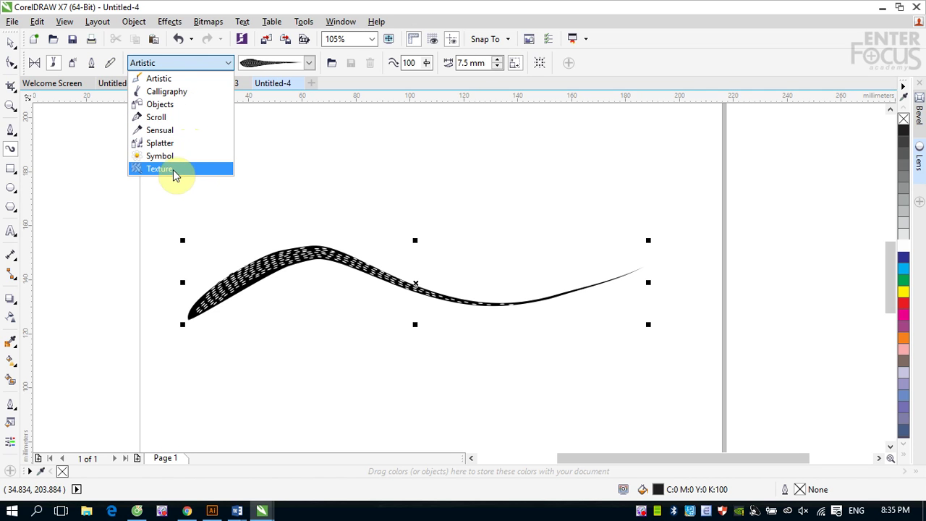
{"action": "left_click", "coordinate": [161, 91]}
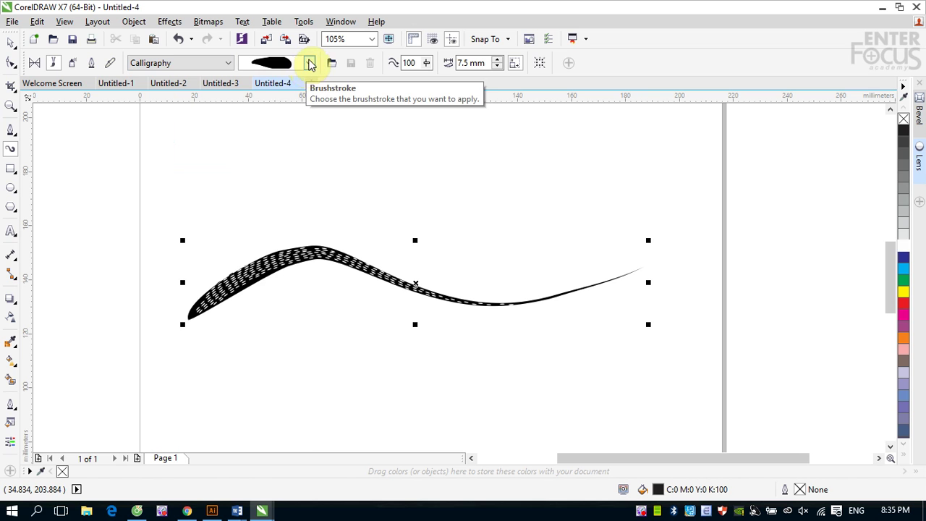
{"action": "left_click", "coordinate": [309, 63]}
{"action": "left_click", "coordinate": [275, 167]}
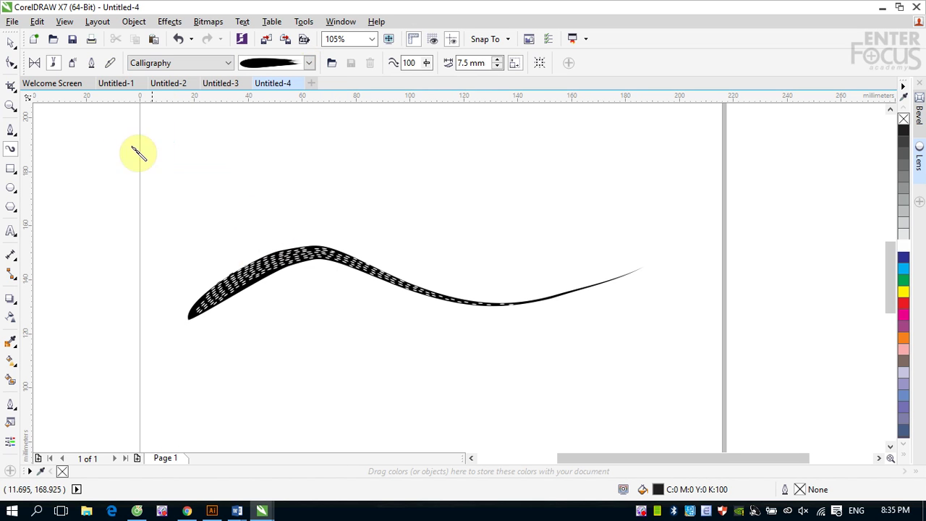
- Reselect the wavy stroke and try the solid teardrop-like Calligraphy brushstroke on it, followed by the thin bristly one
{"action": "left_click", "coordinate": [10, 42]}
{"action": "left_click", "coordinate": [264, 282]}
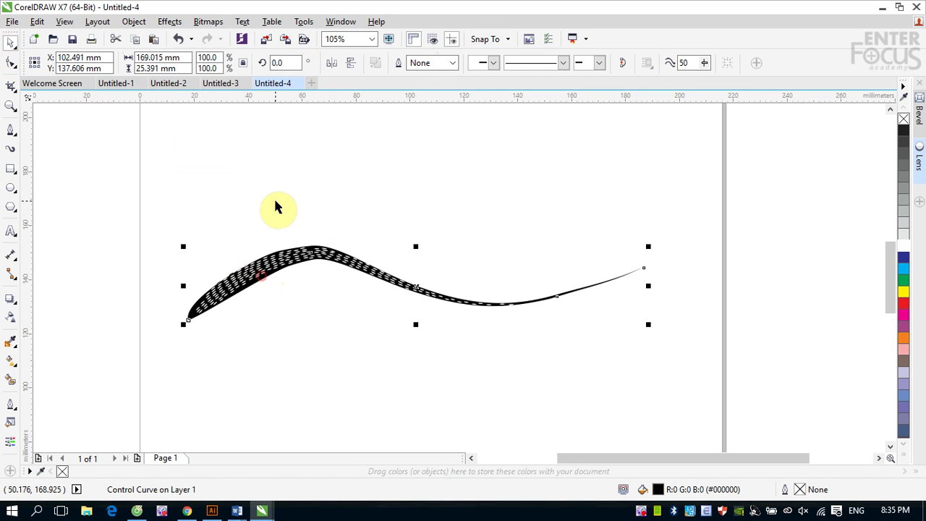
{"action": "left_click", "coordinate": [10, 148]}
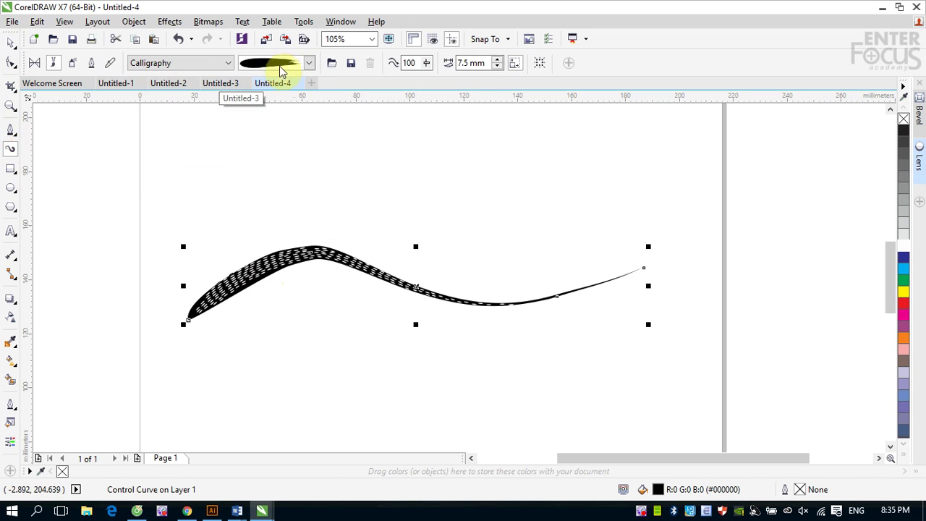
{"action": "left_click", "coordinate": [286, 68]}
{"action": "left_click", "coordinate": [290, 94]}
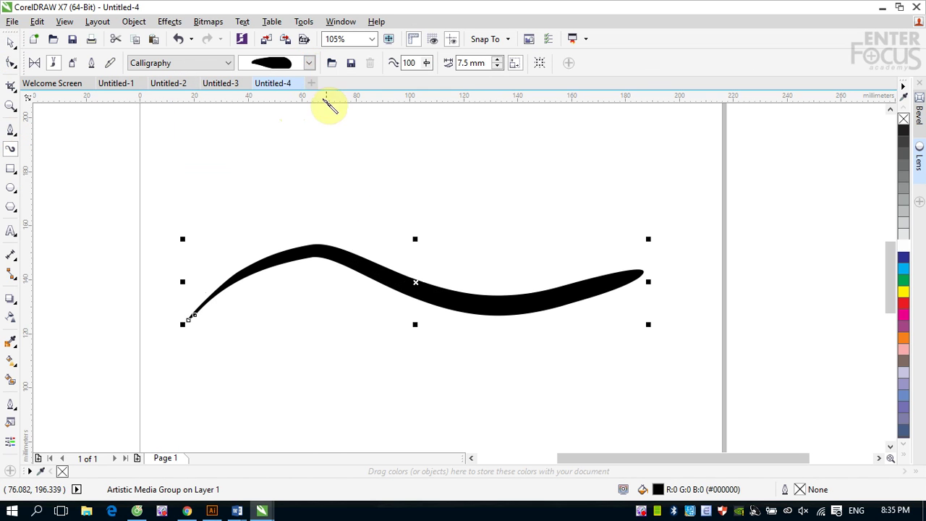
{"action": "left_click", "coordinate": [309, 63]}
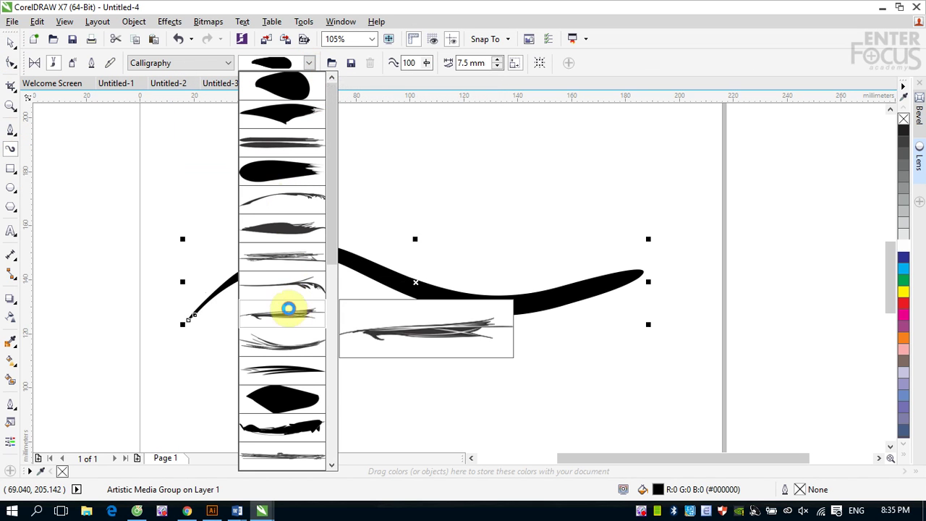
{"action": "left_click", "coordinate": [288, 311]}
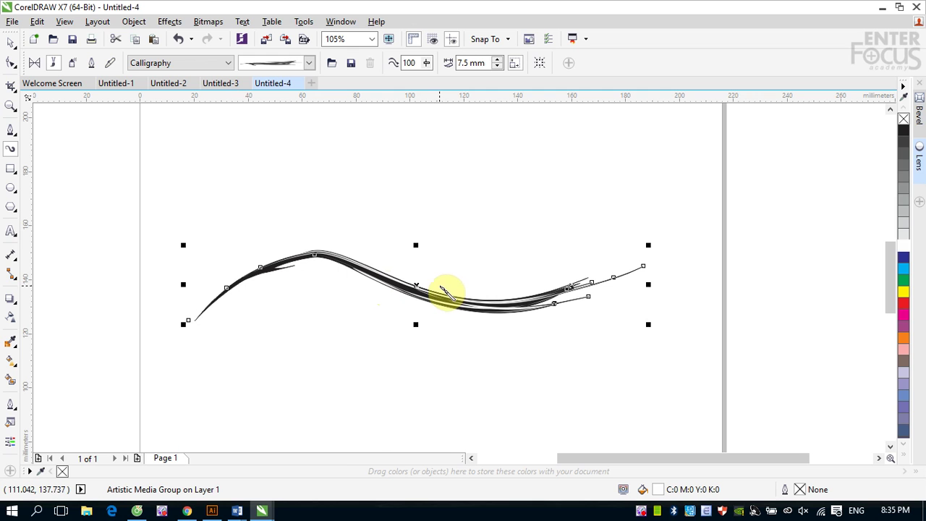
- Apply the bubbles brushstroke from the Objects category to the wavy stroke and paint two more bubble strokes above it
{"action": "left_click", "coordinate": [230, 65]}
{"action": "left_click", "coordinate": [207, 103]}
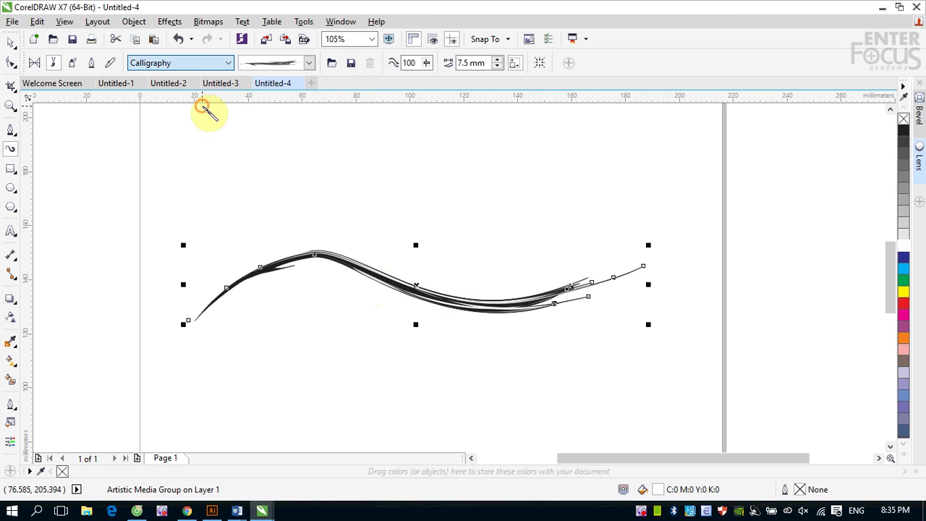
{"action": "left_click", "coordinate": [309, 62]}
{"action": "left_click", "coordinate": [292, 116]}
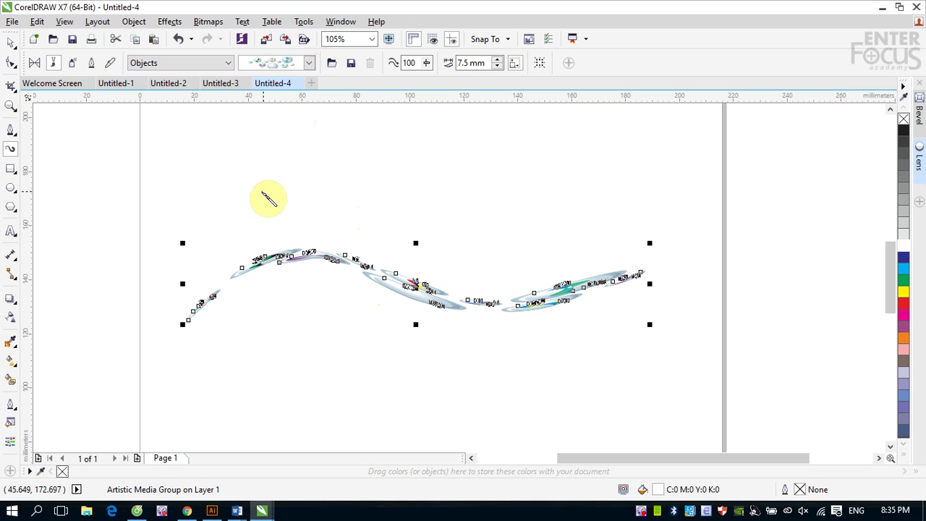
{"action": "mouse_move", "coordinate": [248, 196]}
{"action": "left_mouse_down"}
{"action": "mouse_move", "coordinate": [297, 161]}
{"action": "mouse_move", "coordinate": [343, 155]}
{"action": "left_mouse_up"}
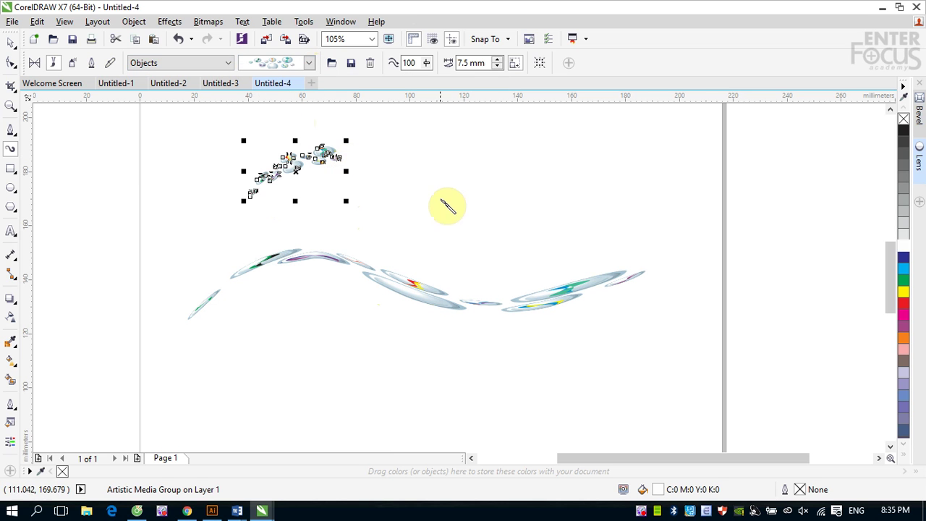
{"action": "mouse_move", "coordinate": [420, 201]}
{"action": "left_mouse_down"}
{"action": "mouse_move", "coordinate": [443, 186]}
{"action": "mouse_move", "coordinate": [517, 177]}
{"action": "mouse_move", "coordinate": [607, 265]}
{"action": "left_mouse_up"}
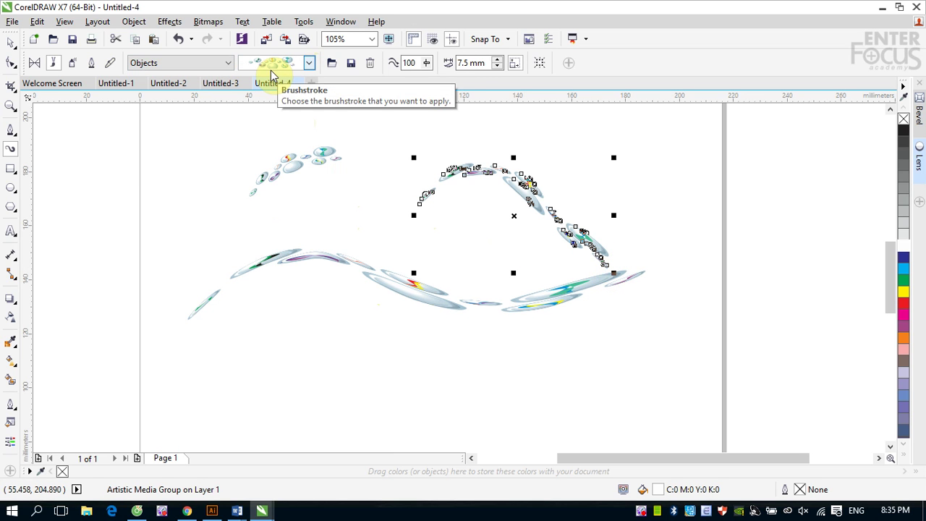
- Try the thin bristly Calligraphy brushstroke on the larger arched bubble stroke
{"action": "left_click", "coordinate": [309, 63]}
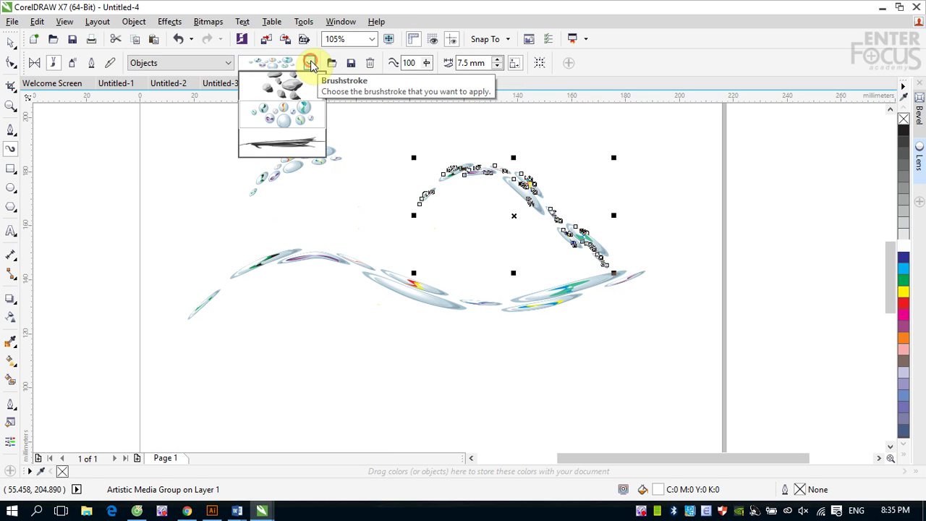
{"action": "left_click", "coordinate": [277, 144]}
{"action": "left_click", "coordinate": [309, 63]}
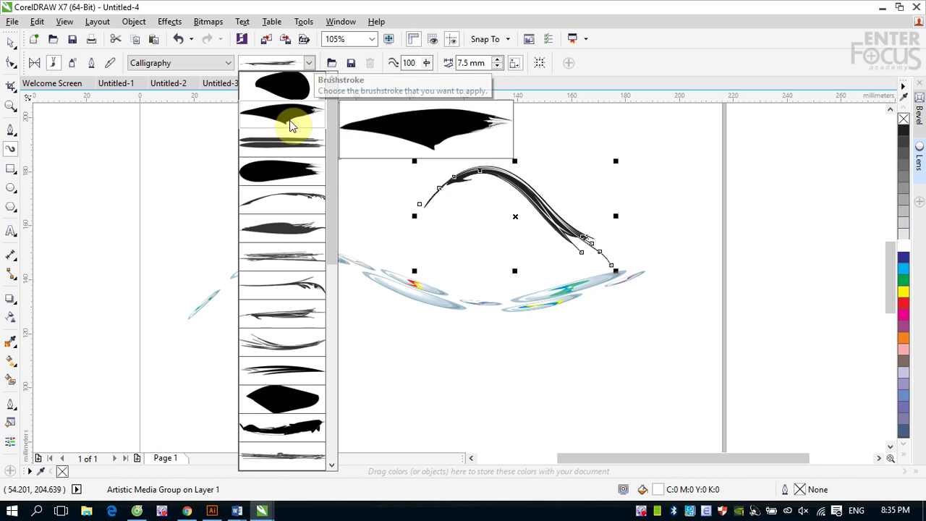
- Return the Brush category to Objects and look through its available brushstrokes
{"action": "left_click", "coordinate": [228, 65]}
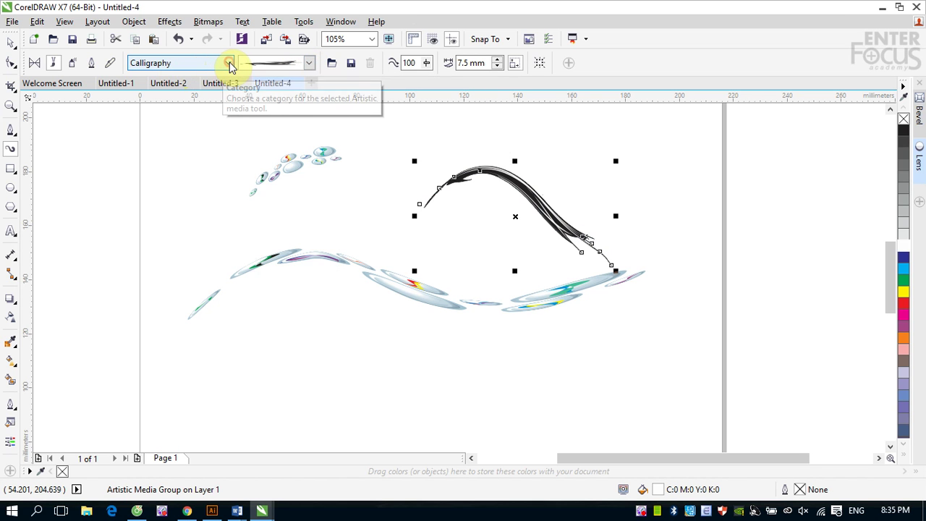
{"action": "left_click", "coordinate": [228, 65]}
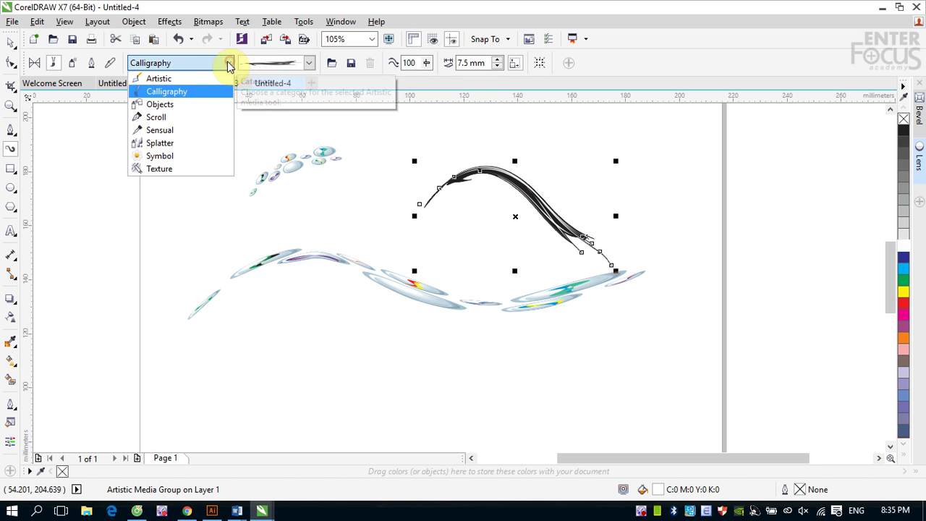
{"action": "left_click", "coordinate": [177, 105]}
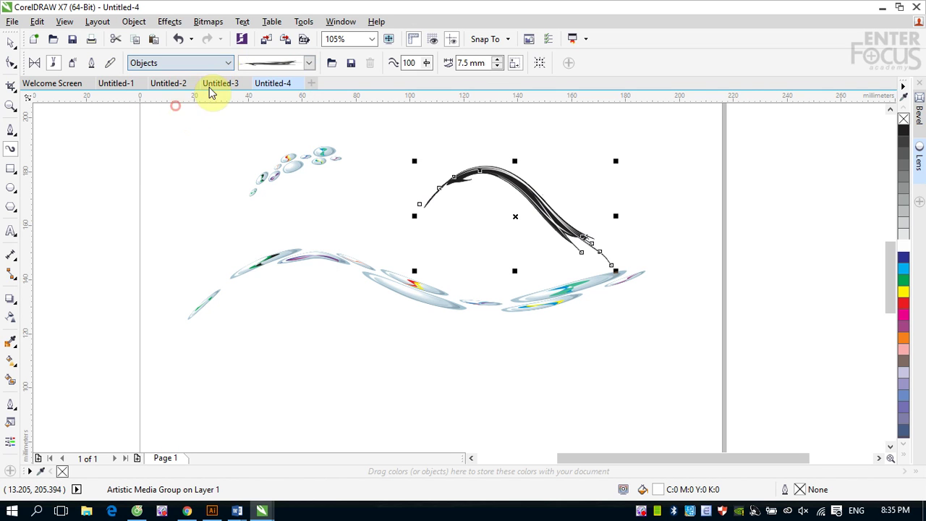
{"action": "left_click", "coordinate": [309, 63]}
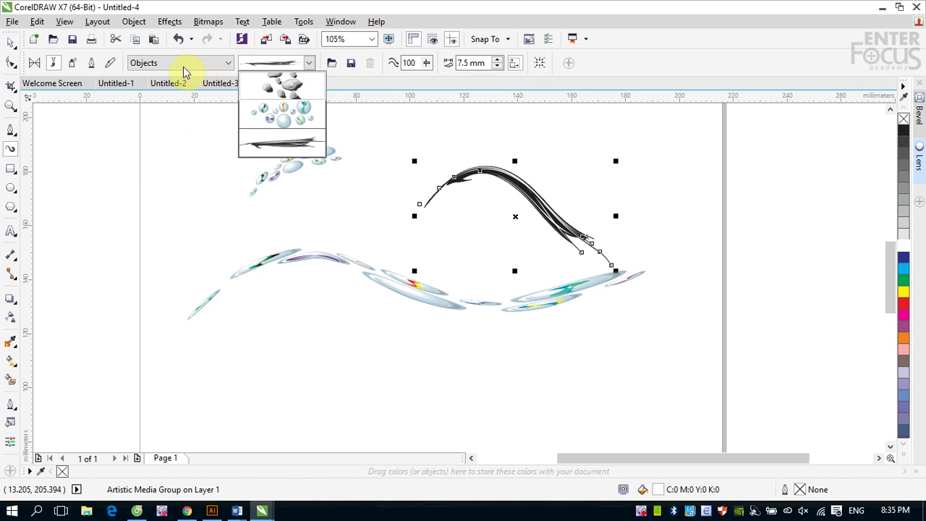
{"action": "mouse_move", "coordinate": [297, 99]}
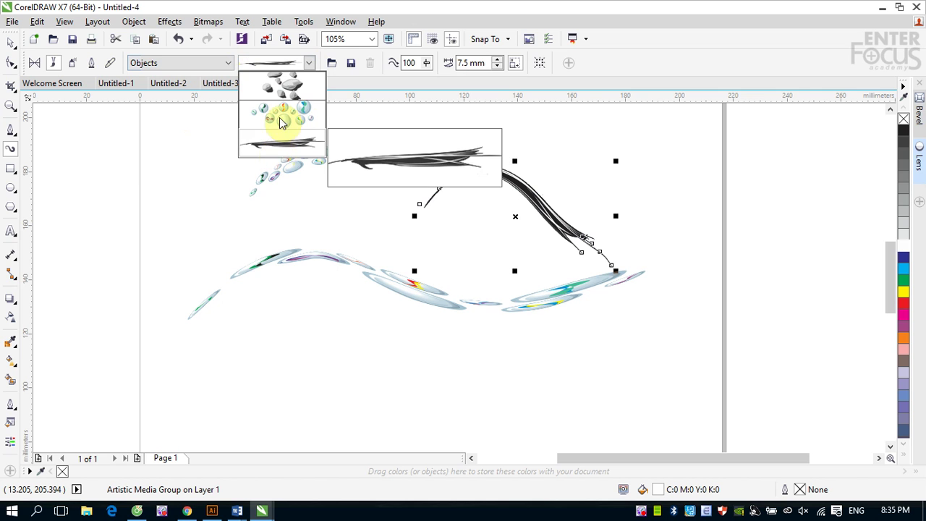
- Switch the Brush category to Scroll and apply the thick solid black band to the arched stroke
{"action": "left_click", "coordinate": [227, 64]}
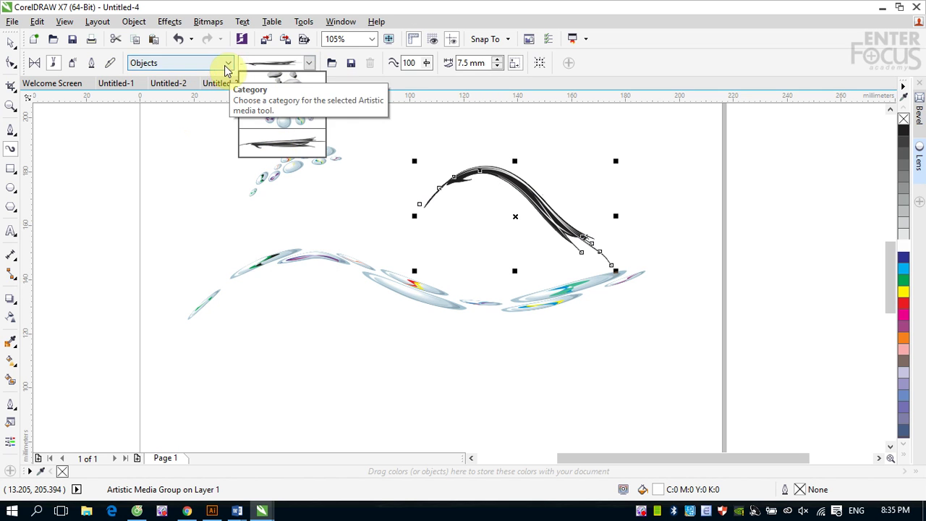
{"action": "left_click", "coordinate": [227, 64]}
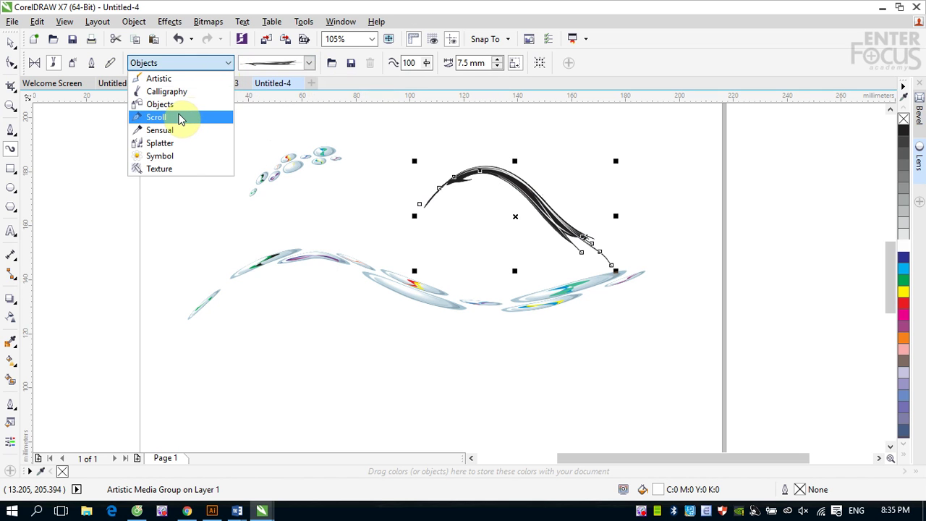
{"action": "left_click", "coordinate": [180, 116]}
{"action": "left_click", "coordinate": [309, 63]}
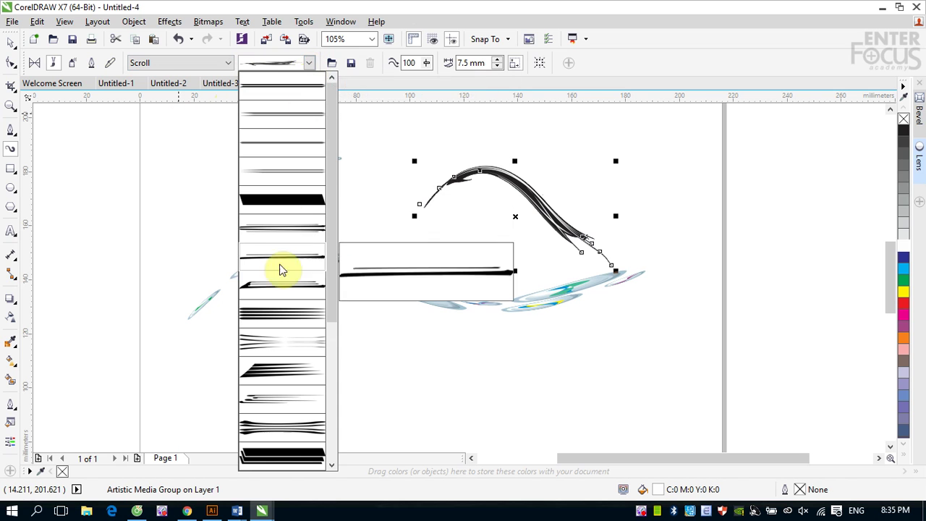
{"action": "left_click", "coordinate": [281, 203]}
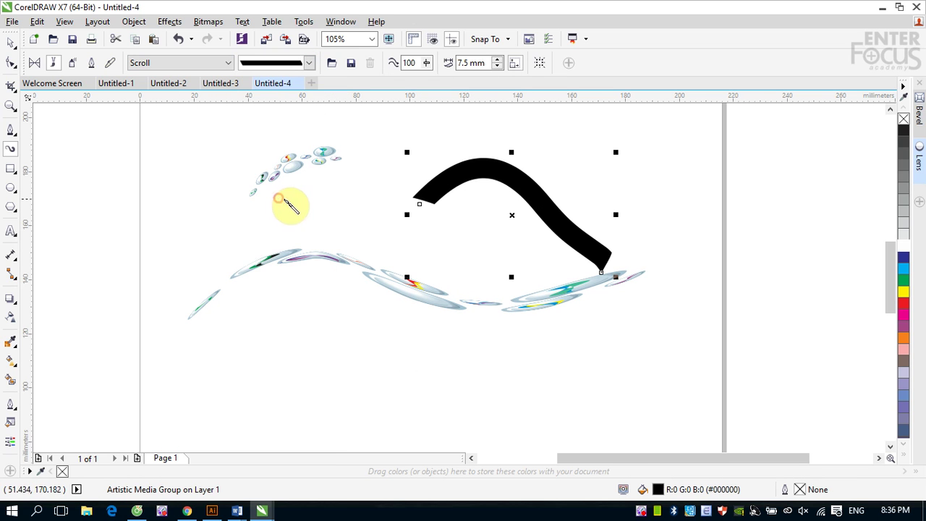
- Try the double-line Scroll brushstroke on the arched stroke, followed by the one with a thick line and two thin lines
{"action": "left_click", "coordinate": [309, 63]}
{"action": "left_click", "coordinate": [307, 173]}
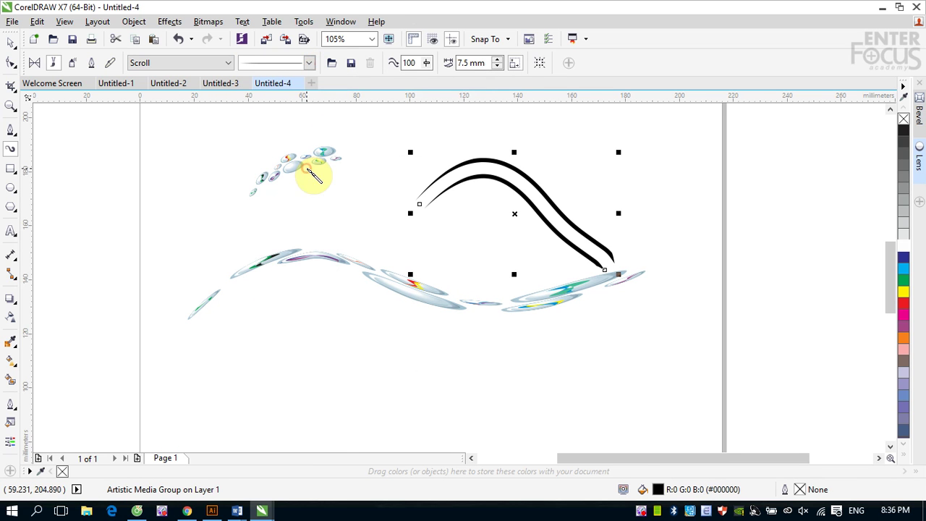
{"action": "left_click", "coordinate": [309, 63]}
{"action": "left_click", "coordinate": [261, 294]}
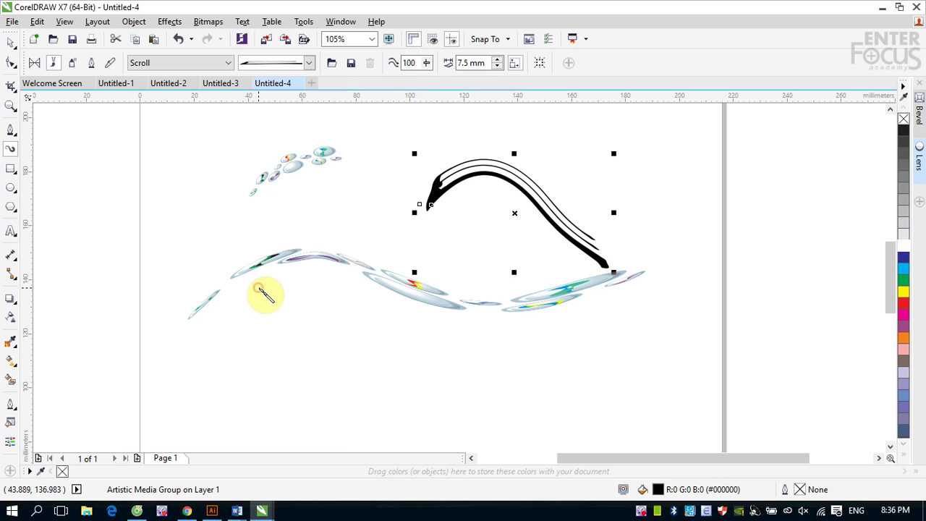
- Switch the Brush category to Sensual and apply the brushstroke of thin parallel lines with a dark central knot to the arched stroke
{"action": "left_click", "coordinate": [227, 63]}
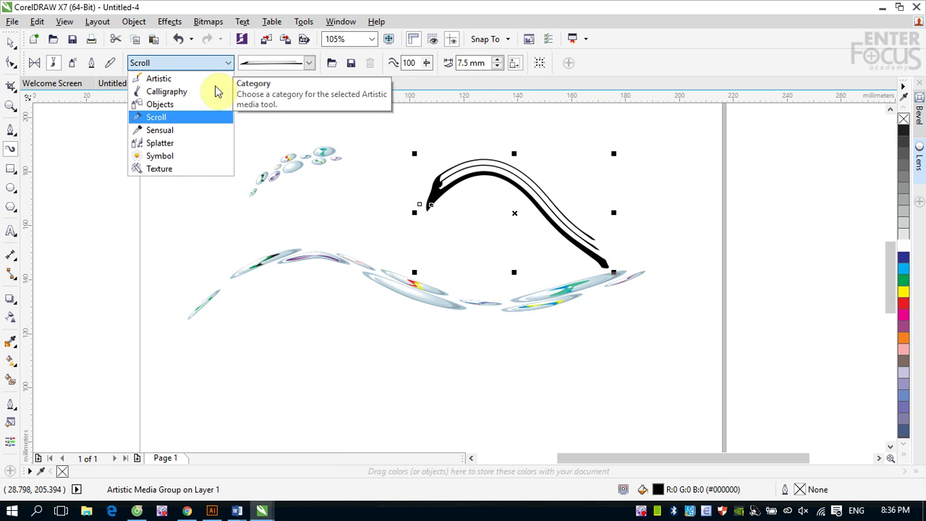
{"action": "left_click", "coordinate": [195, 130]}
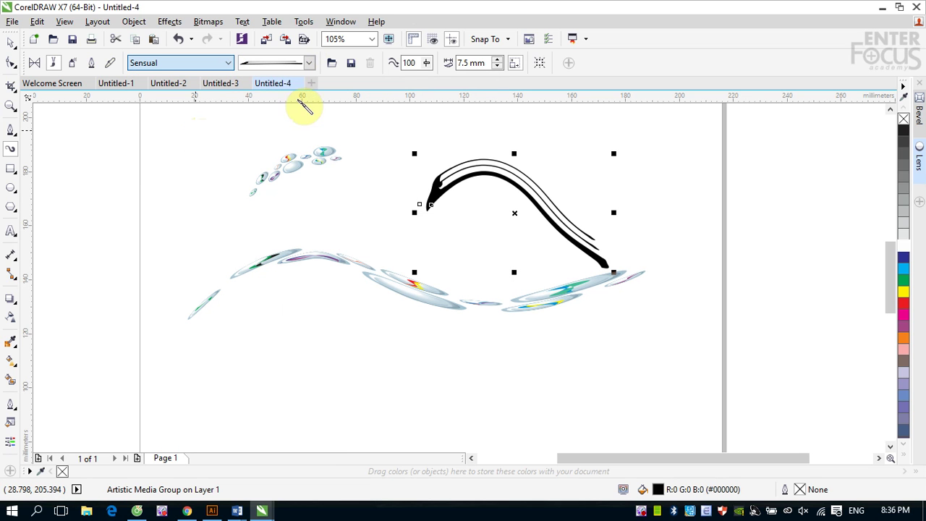
{"action": "left_click", "coordinate": [309, 63]}
{"action": "left_click", "coordinate": [291, 314]}
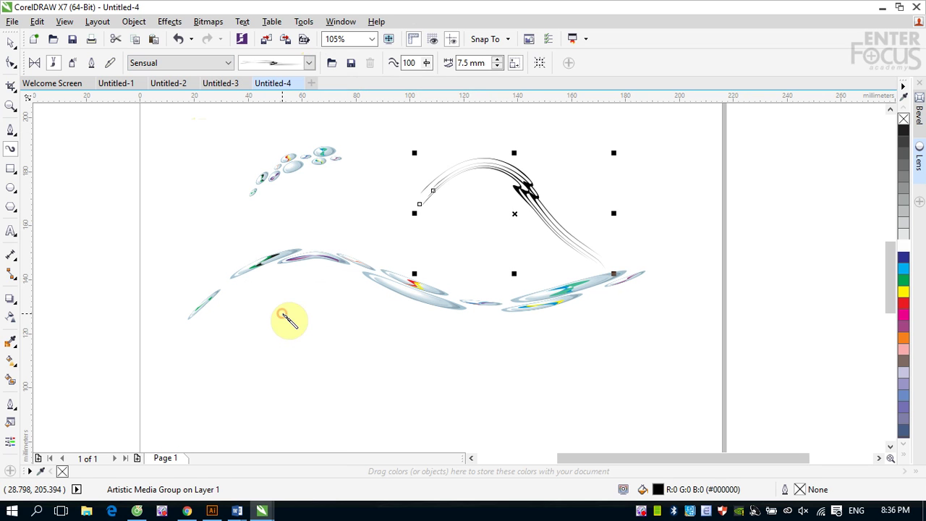
- Apply the double tapered Sensual brushstroke to the arched stroke, followed by the star-shaped blot from the Splatter category
{"action": "left_click", "coordinate": [310, 63]}
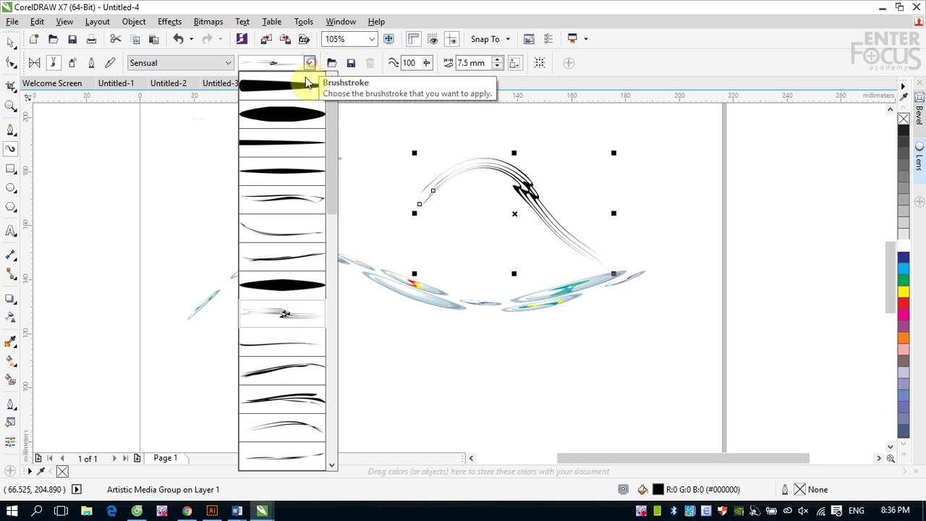
{"action": "left_click", "coordinate": [281, 201]}
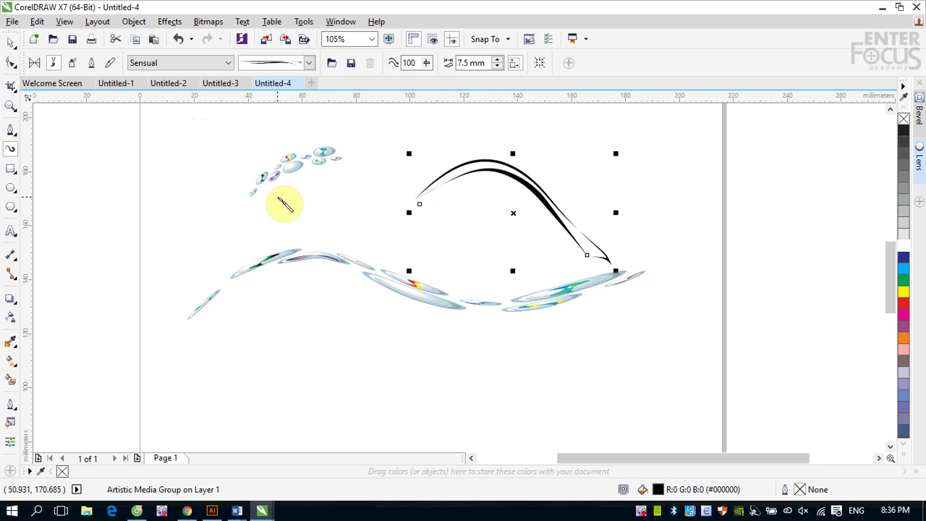
{"action": "left_click", "coordinate": [228, 63]}
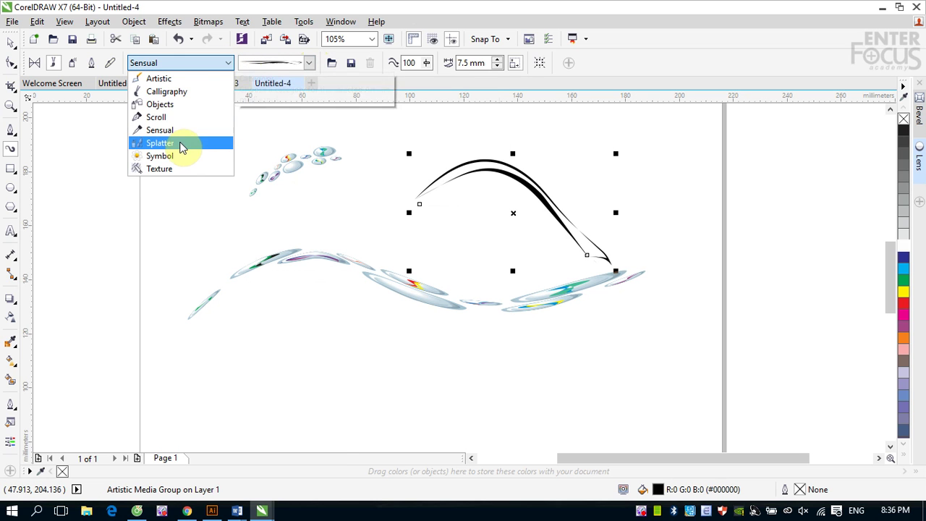
{"action": "left_click", "coordinate": [182, 143]}
{"action": "left_click", "coordinate": [310, 63]}
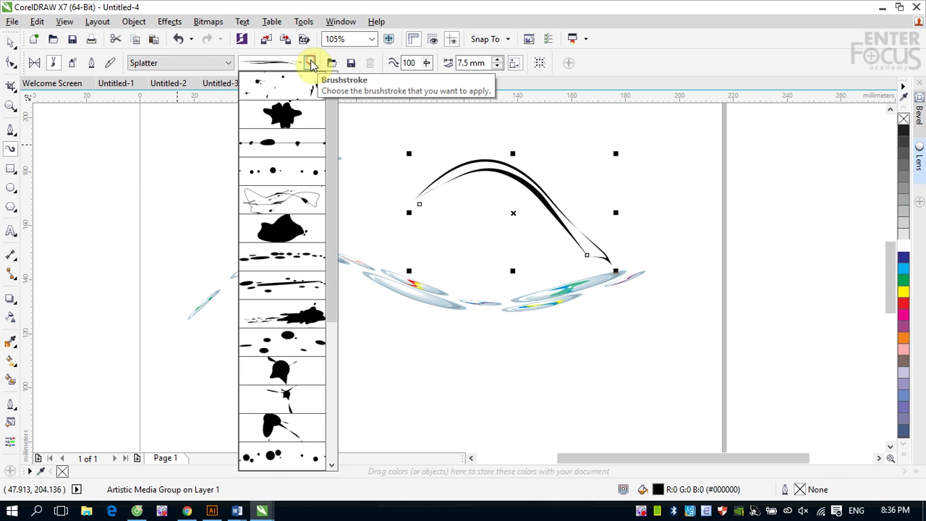
{"action": "left_click", "coordinate": [283, 119]}
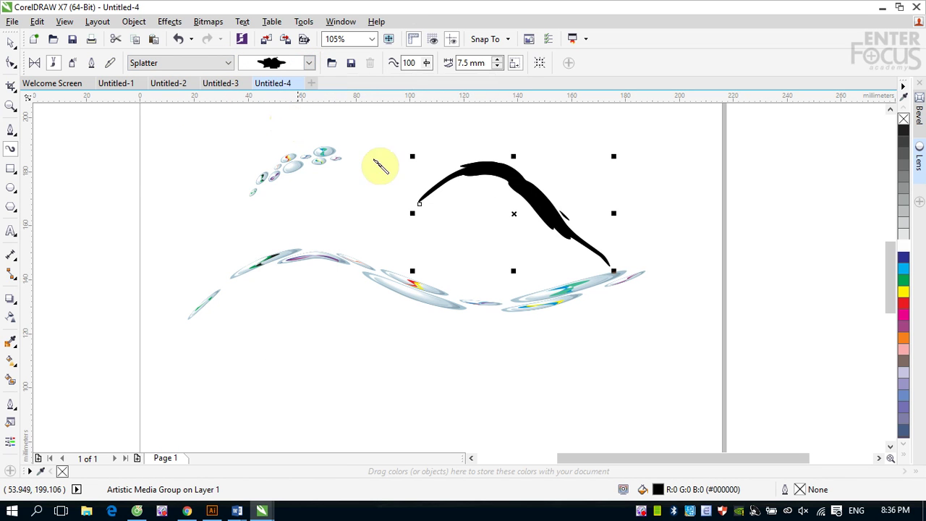
- Apply the rounded Splatter blot to the arched stroke and paint three short strokes with it in the space below the wavy curve
{"action": "left_click", "coordinate": [310, 63]}
{"action": "left_click", "coordinate": [283, 226]}
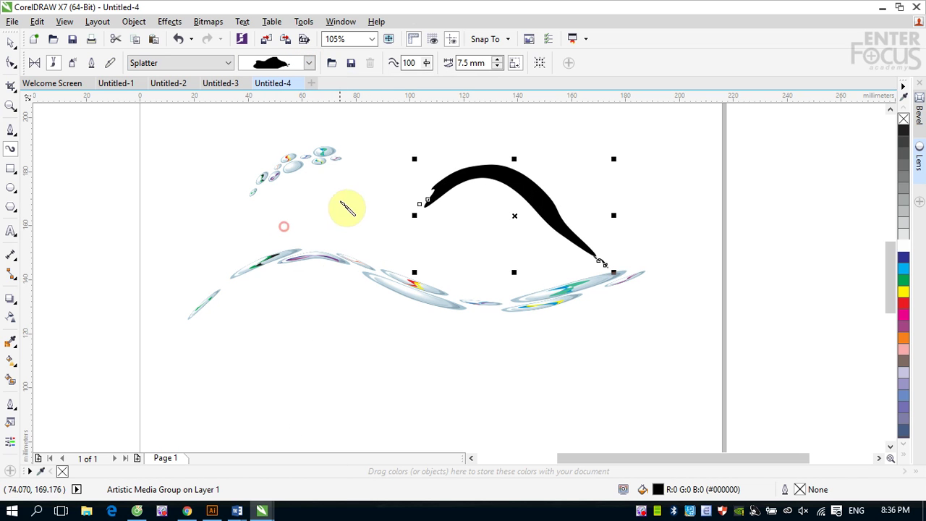
{"action": "left_click", "coordinate": [296, 393]}
{"action": "left_click_drag", "start_coordinate": [296, 392], "coordinate": [304, 387]}
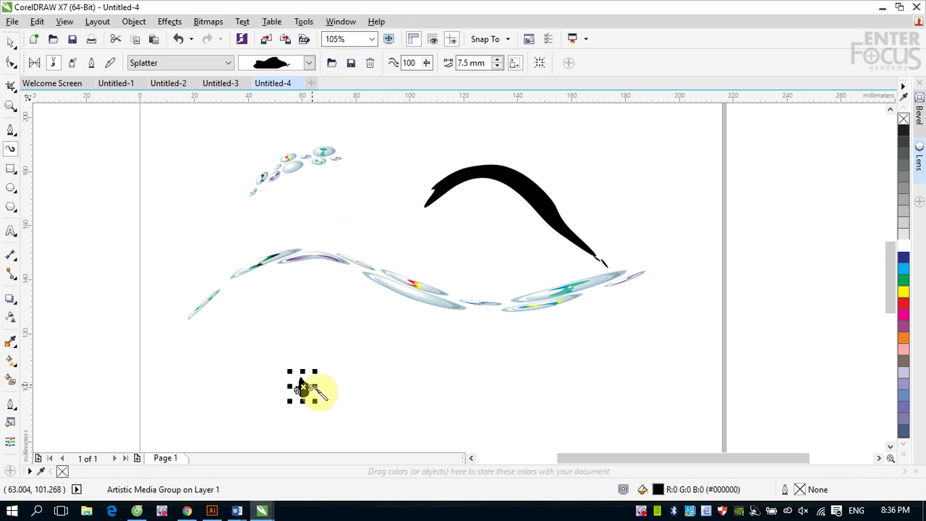
{"action": "left_click_drag", "start_coordinate": [410, 393], "coordinate": [431, 425]}
{"action": "left_click_drag", "start_coordinate": [528, 358], "coordinate": [613, 336]}
- Change the last short stroke to the Splatter brushstroke with a dense end and streaky tail, and colour it red
{"action": "left_click", "coordinate": [312, 64]}
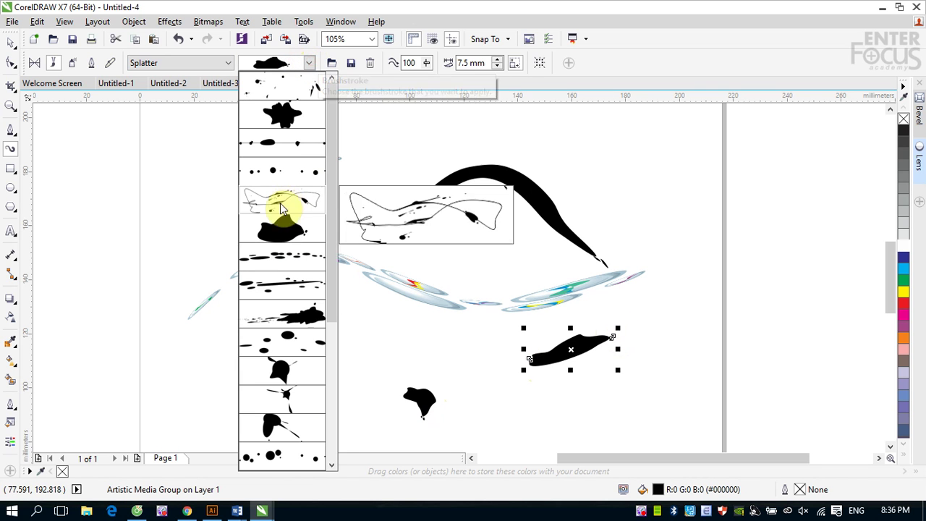
{"action": "left_click", "coordinate": [303, 317]}
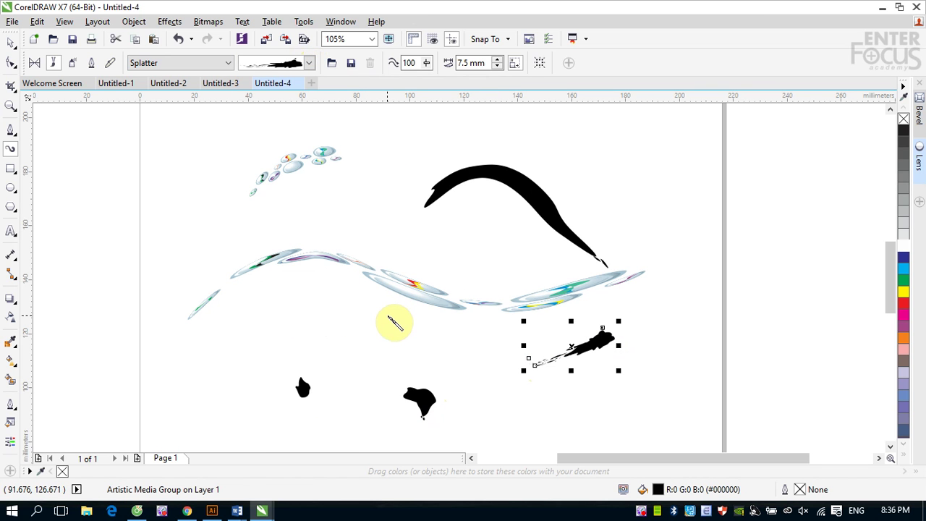
{"action": "left_click", "coordinate": [904, 304]}
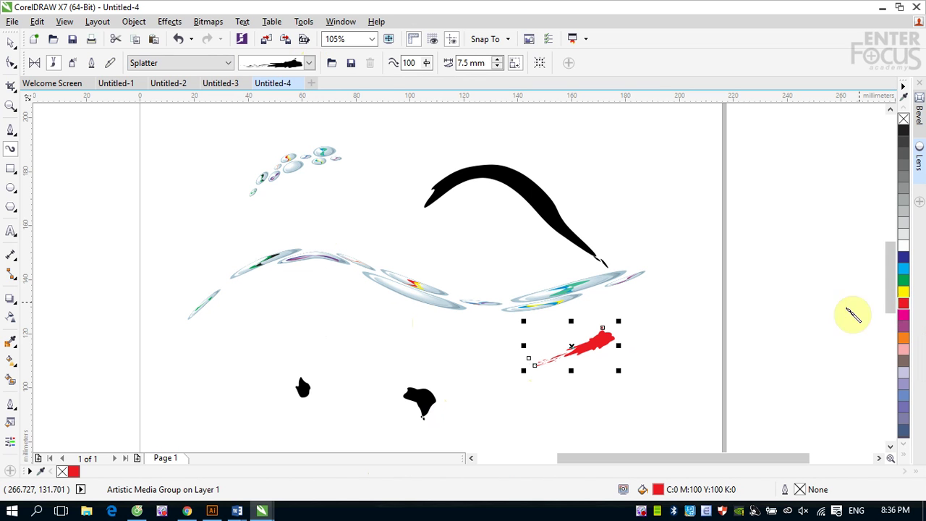
- Switch the Brush category to Symbol, apply the dark bare branch to the red stroke and paint two more branches, one diagonal and one horizontal
{"action": "left_click", "coordinate": [227, 63]}
{"action": "left_click", "coordinate": [162, 156]}
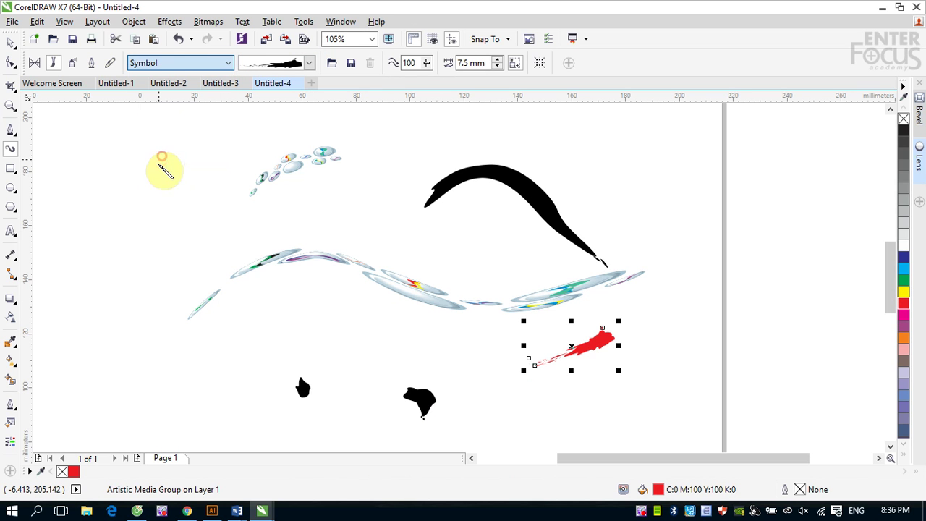
{"action": "left_click", "coordinate": [308, 63]}
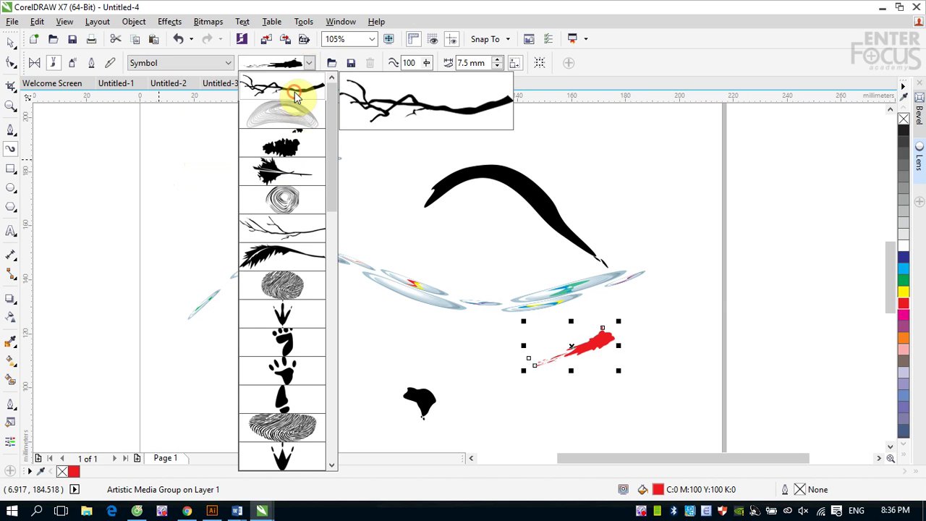
{"action": "left_click", "coordinate": [293, 90]}
{"action": "mouse_move", "coordinate": [583, 138]}
{"action": "left_mouse_down"}
{"action": "mouse_move", "coordinate": [625, 218]}
{"action": "mouse_move", "coordinate": [734, 310]}
{"action": "left_mouse_up"}
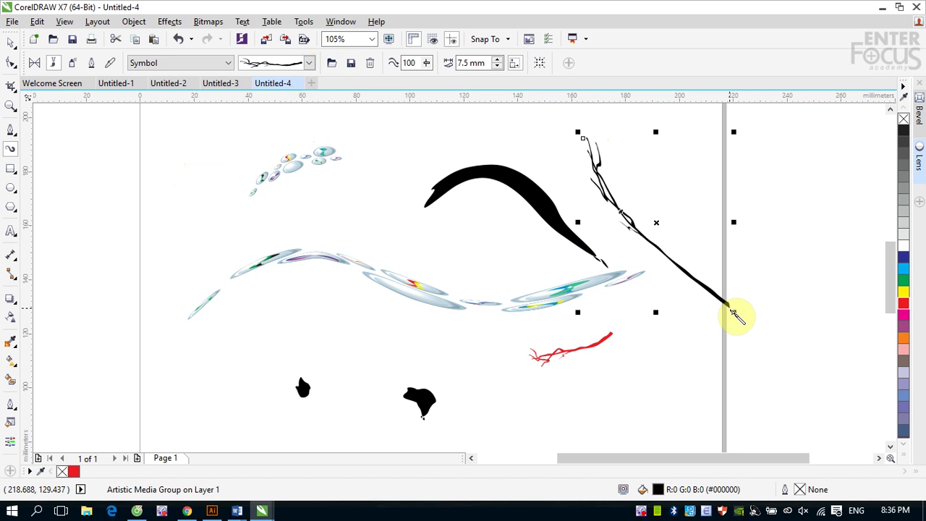
{"action": "left_click_drag", "start_coordinate": [192, 217], "coordinate": [340, 233]}
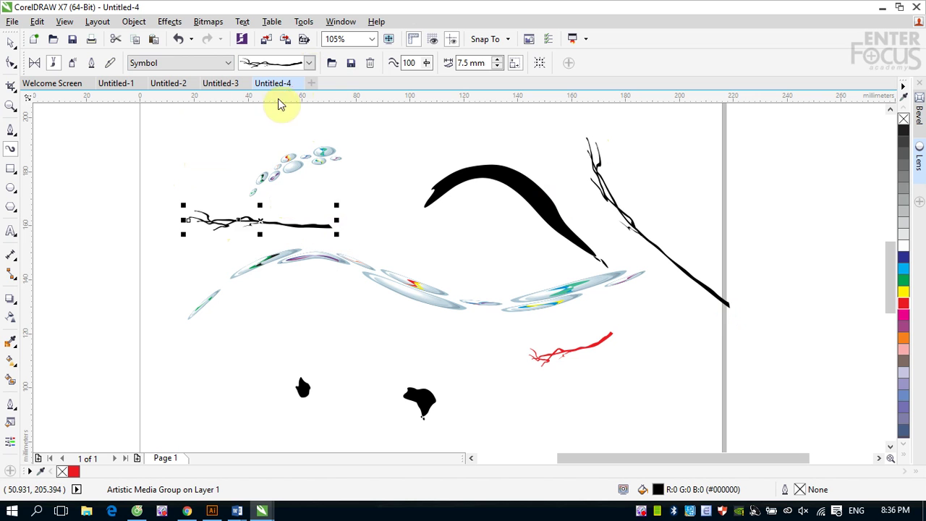
- Try the Symbol brushstrokes with the domed contour lines, the leaf and the fingerprint on the horizontal stroke
{"action": "left_click", "coordinate": [309, 63]}
{"action": "left_click", "coordinate": [291, 125]}
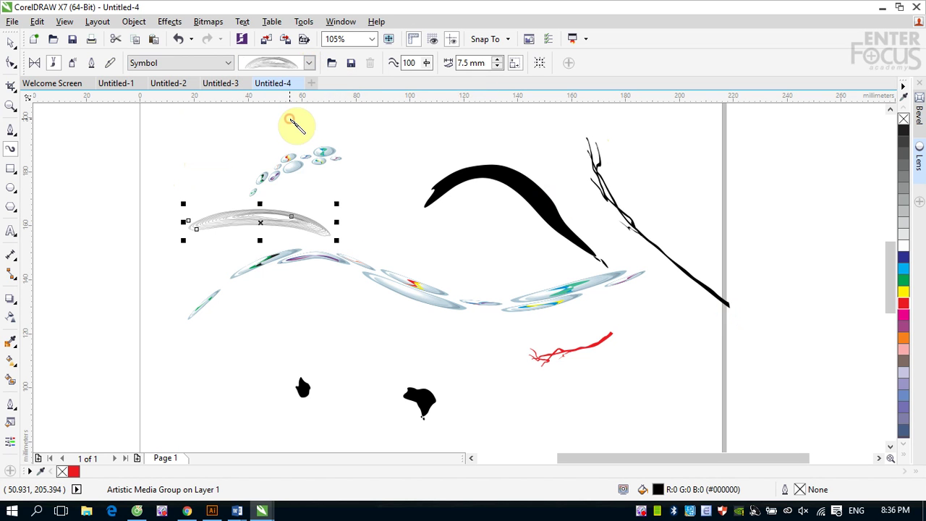
{"action": "left_click", "coordinate": [309, 63]}
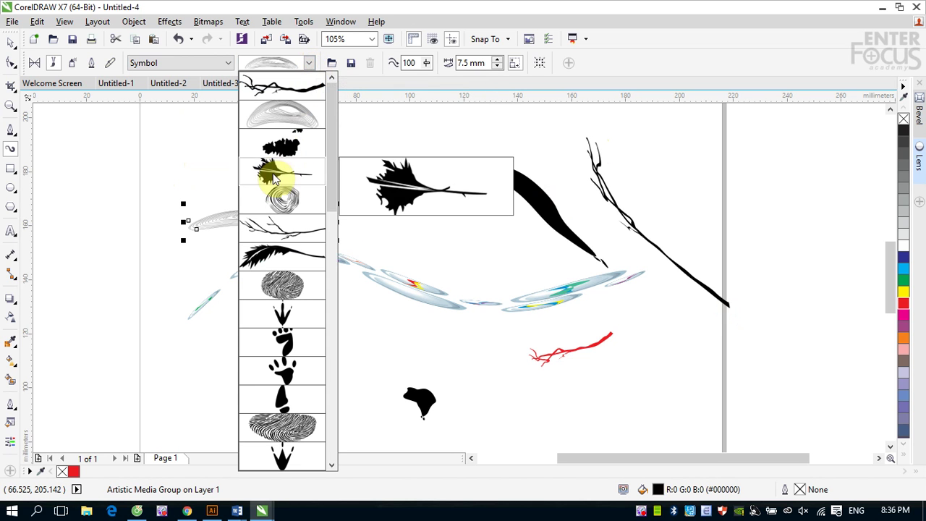
{"action": "left_click", "coordinate": [272, 173]}
{"action": "left_click", "coordinate": [309, 63]}
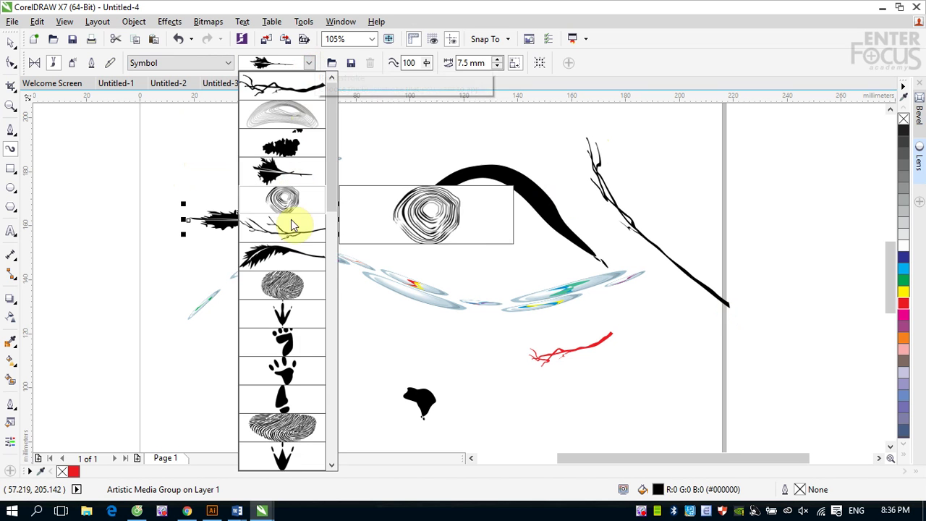
{"action": "left_click", "coordinate": [282, 285]}
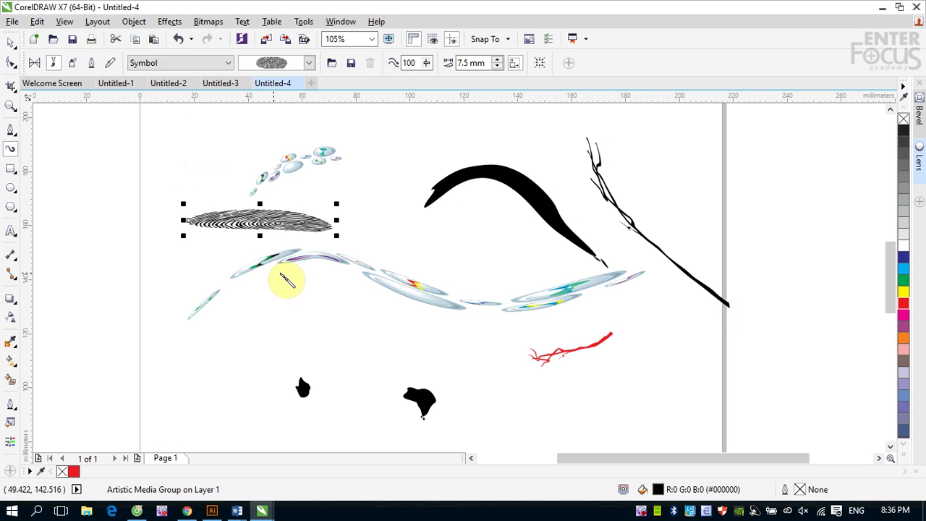
- Apply the three-toed bird footprint to the horizontal stroke and stretch it downward to a stroke width of about 21 mm
{"action": "left_click", "coordinate": [309, 63]}
{"action": "left_click", "coordinate": [284, 319]}
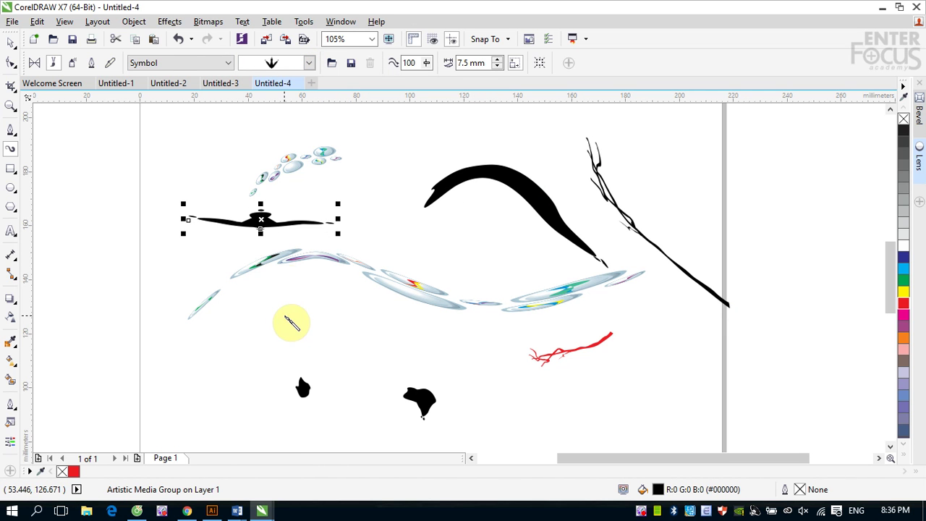
{"action": "left_click", "coordinate": [10, 42]}
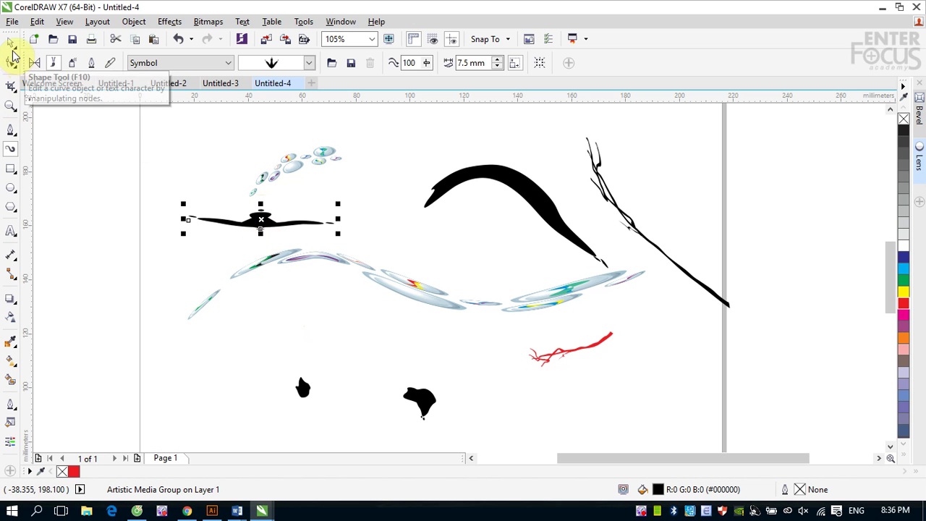
{"action": "left_click_drag", "start_coordinate": [261, 231], "coordinate": [254, 306]}
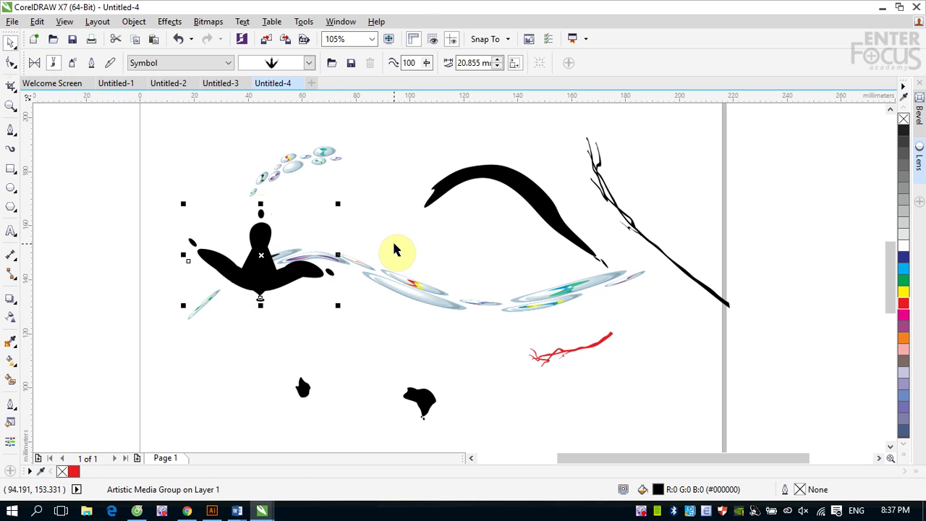
- Switch the Brush category to Texture and try the thick ragged brushstroke, followed by a thinner rough-edged one, on the enlarged footprint stroke
{"action": "left_click", "coordinate": [227, 63]}
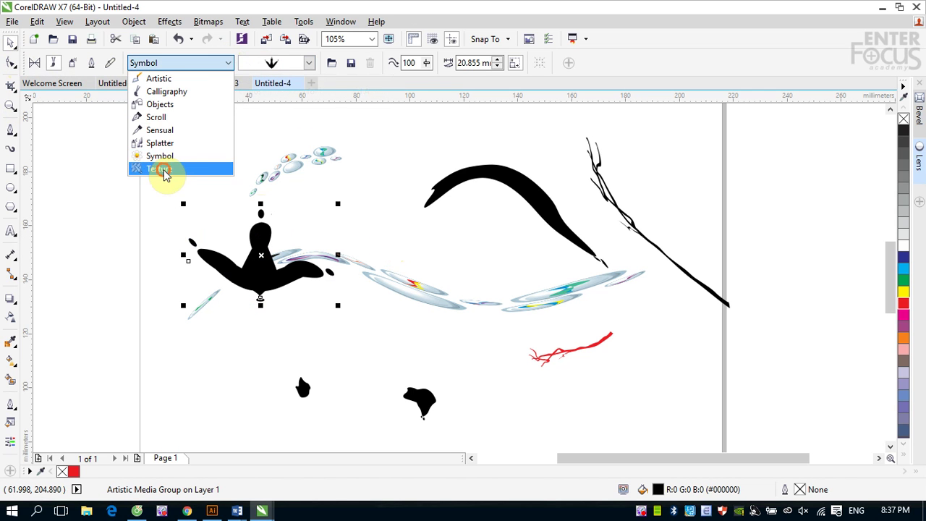
{"action": "left_click", "coordinate": [161, 170]}
{"action": "left_click", "coordinate": [306, 64]}
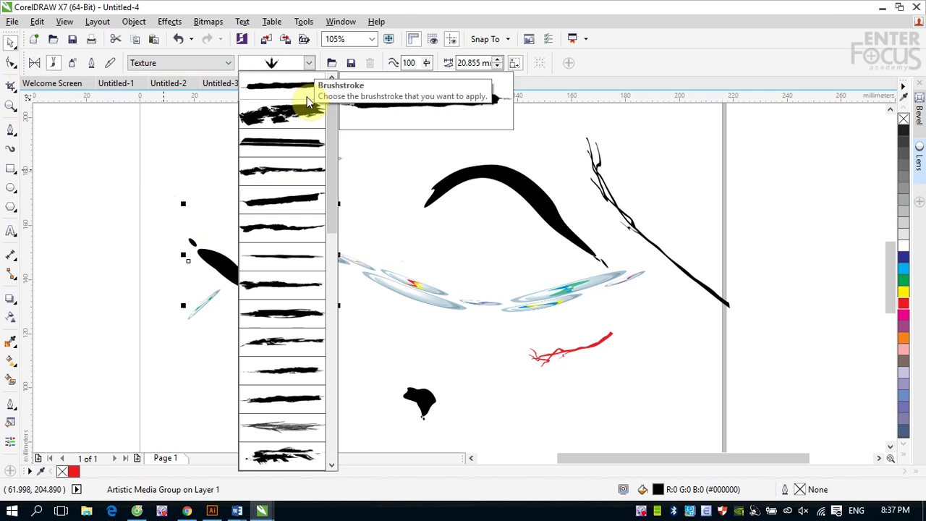
{"action": "left_click", "coordinate": [289, 117]}
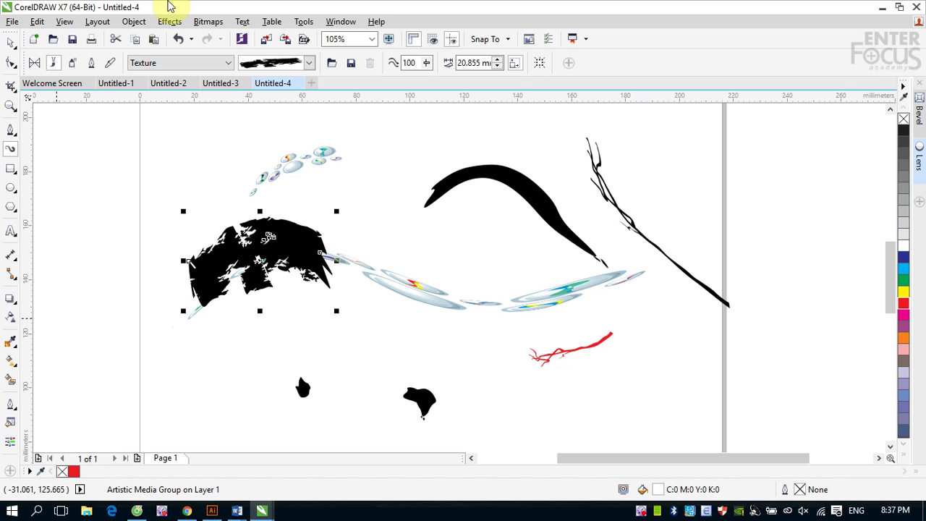
{"action": "left_click", "coordinate": [307, 63]}
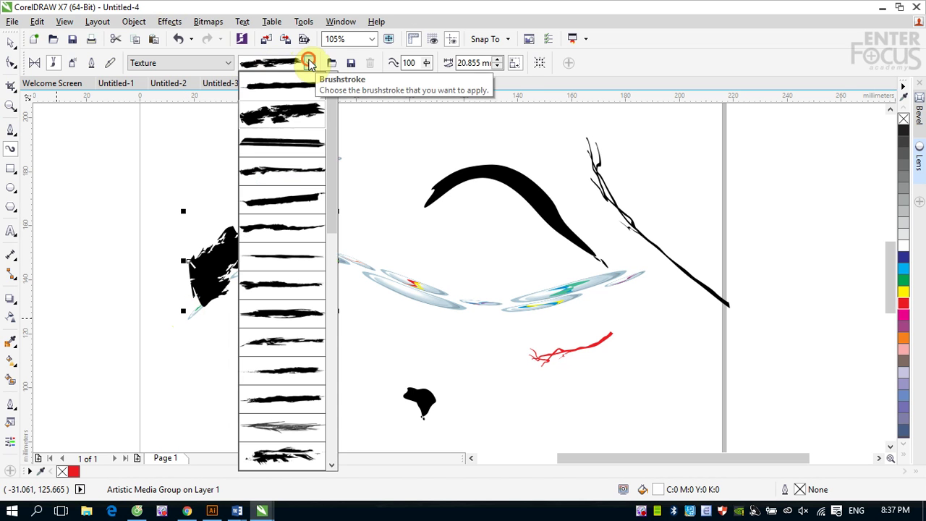
{"action": "left_click", "coordinate": [293, 397]}
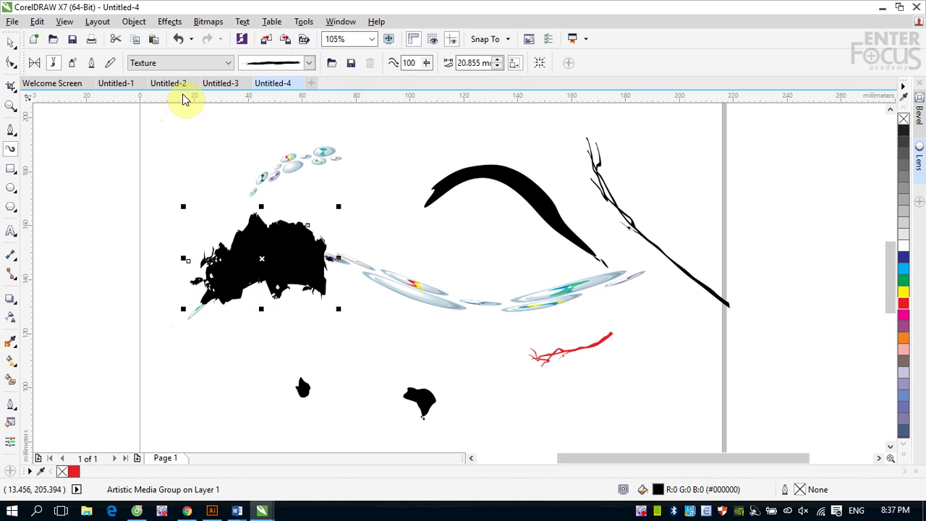
- Switch Artistic Media to Sprayer mode and delete all the painted strokes from the page, including the diagonal branch
{"action": "left_click", "coordinate": [74, 63]}
{"action": "left_click", "coordinate": [11, 42]}
{"action": "left_click", "coordinate": [184, 143]}
{"action": "left_click_drag", "start_coordinate": [128, 124], "coordinate": [713, 429]}
{"action": "key", "text": "Delete"}
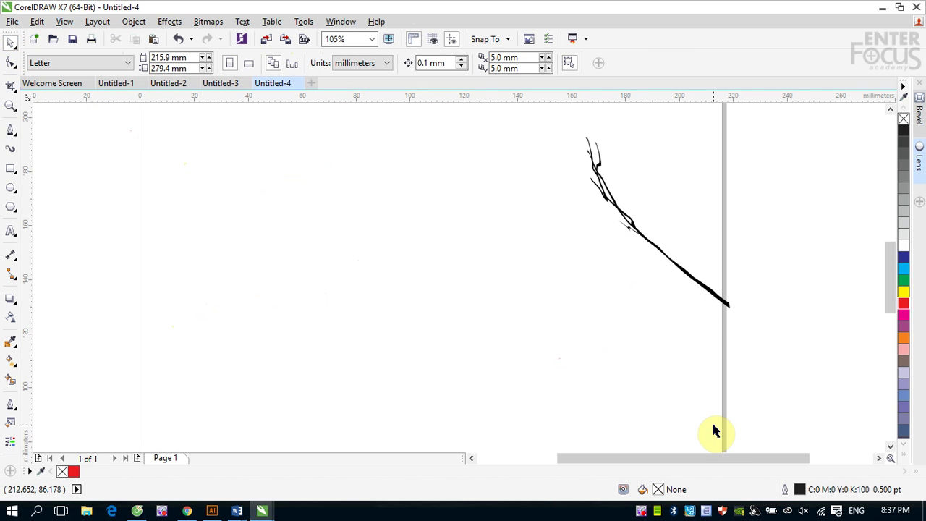
{"action": "left_click", "coordinate": [713, 290]}
{"action": "key", "text": "Delete"}
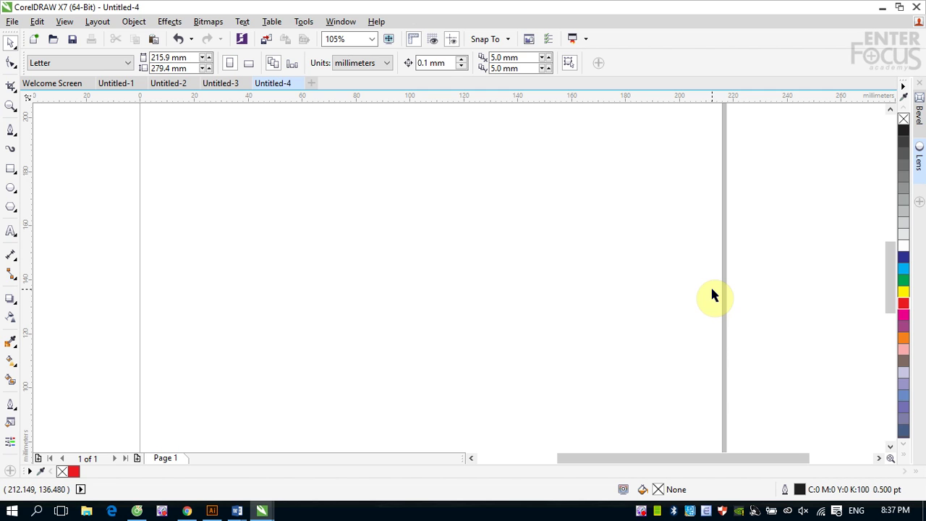
- Set the Sprayer category to Brush Strokes and paint a long rising curve across the page with the reddish-brown dab pattern
{"action": "left_click", "coordinate": [11, 149]}
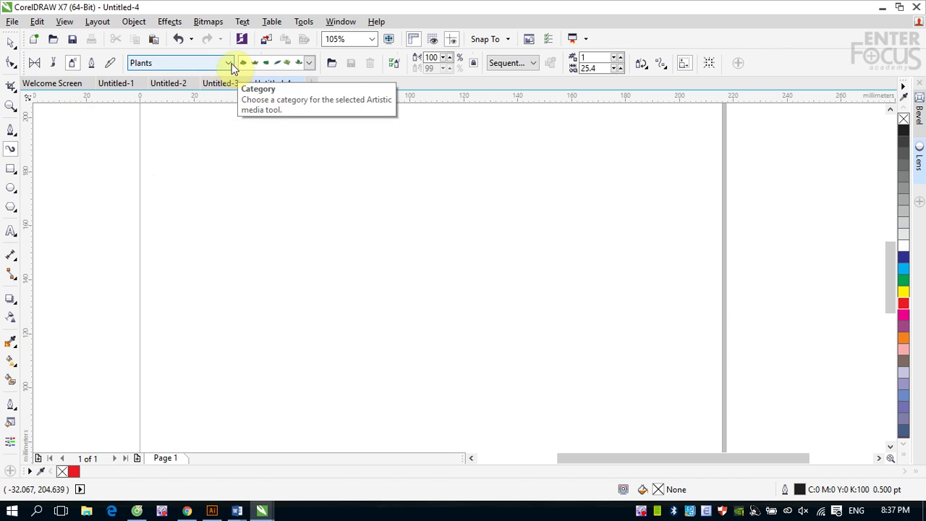
{"action": "left_click", "coordinate": [230, 63]}
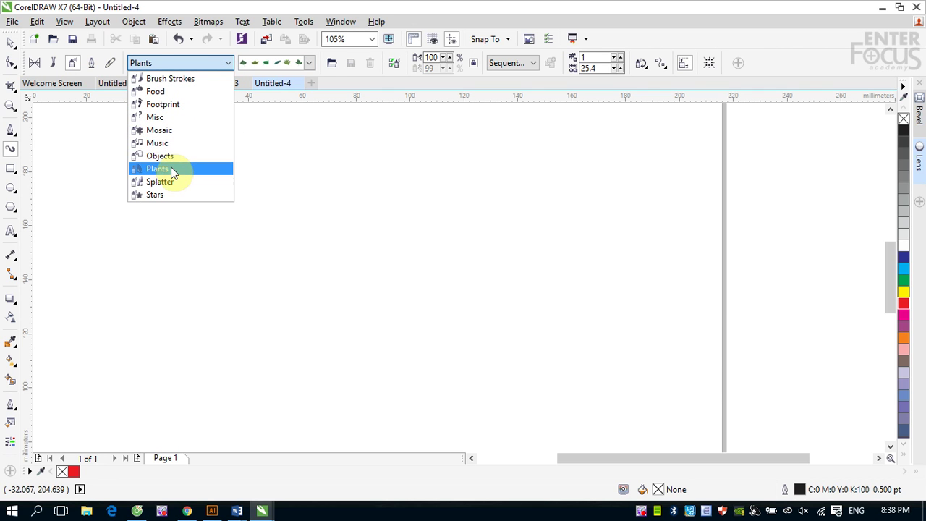
{"action": "left_click", "coordinate": [170, 79]}
{"action": "left_click", "coordinate": [309, 63]}
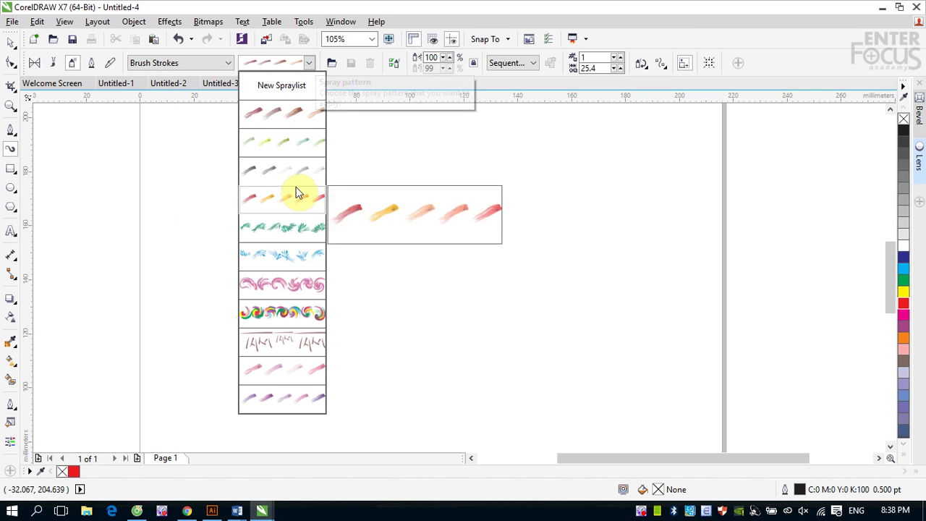
{"action": "left_click", "coordinate": [279, 115]}
{"action": "mouse_move", "coordinate": [209, 336]}
{"action": "left_mouse_down"}
{"action": "mouse_move", "coordinate": [393, 265]}
{"action": "mouse_move", "coordinate": [726, 184]}
{"action": "left_mouse_up"}
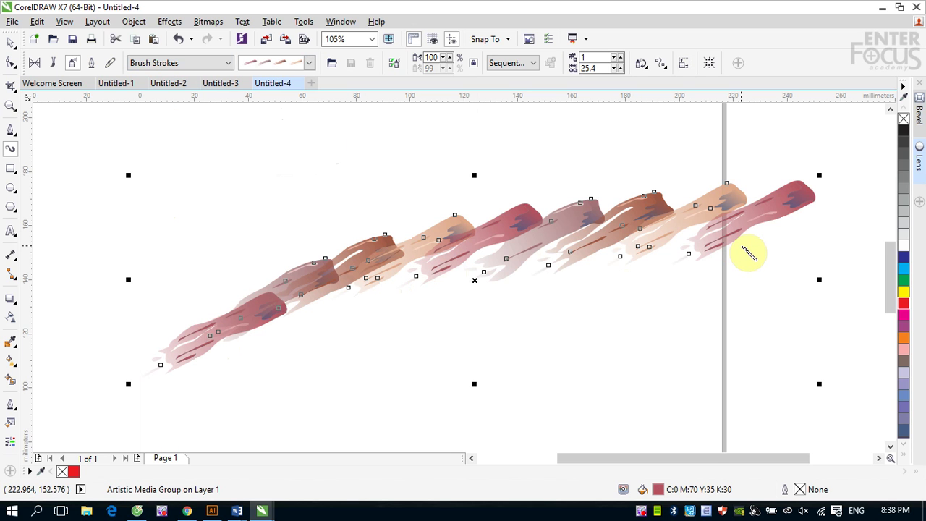
- Try the green-and-yellow dab pattern and the teal leaf pattern from the Brush Strokes sprays on the rising curve
{"action": "left_click", "coordinate": [309, 63]}
{"action": "left_click", "coordinate": [289, 140]}
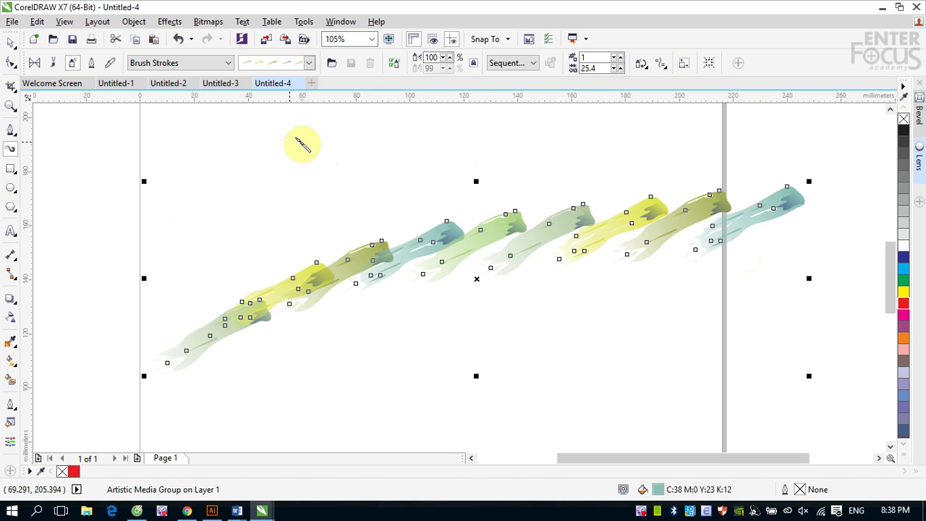
{"action": "left_click", "coordinate": [308, 66]}
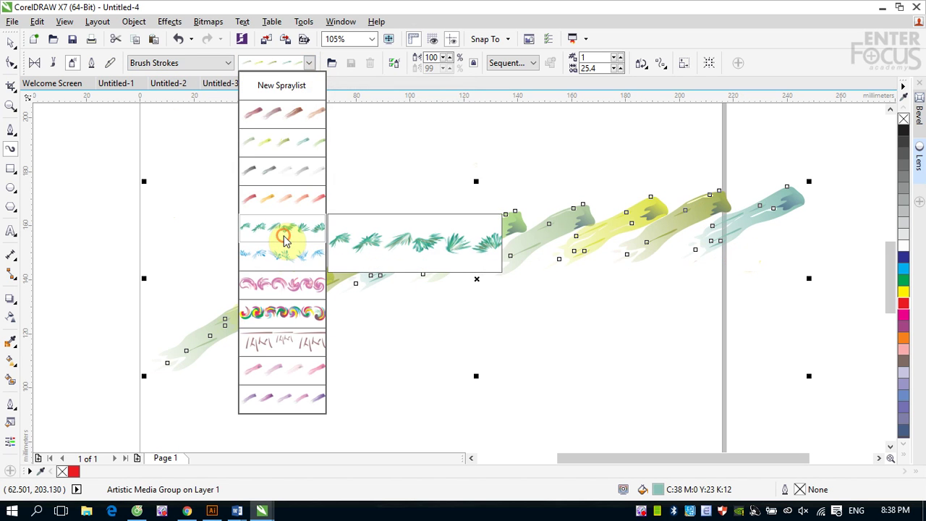
{"action": "left_click", "coordinate": [284, 241]}
- Apply the pink swirl spray pattern to the rising curve
{"action": "left_click", "coordinate": [309, 62]}
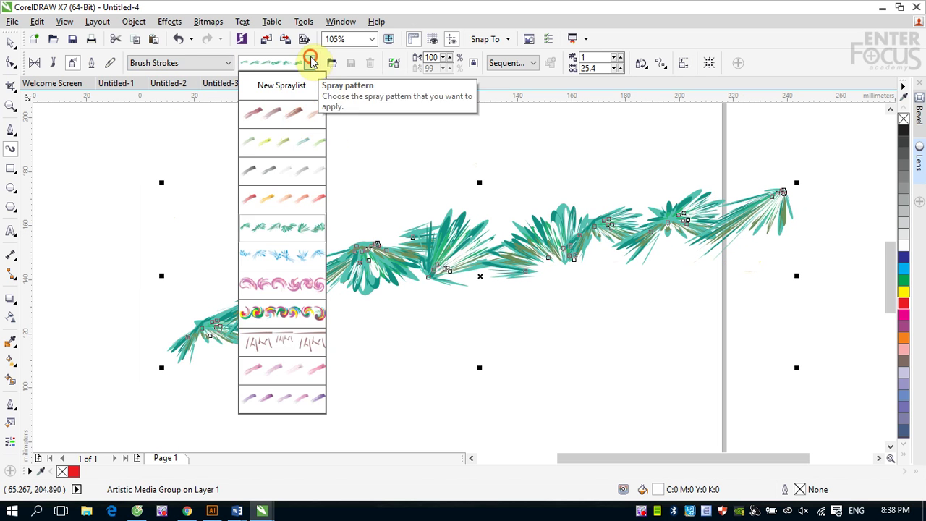
{"action": "left_click", "coordinate": [285, 234]}
{"action": "left_click", "coordinate": [309, 63]}
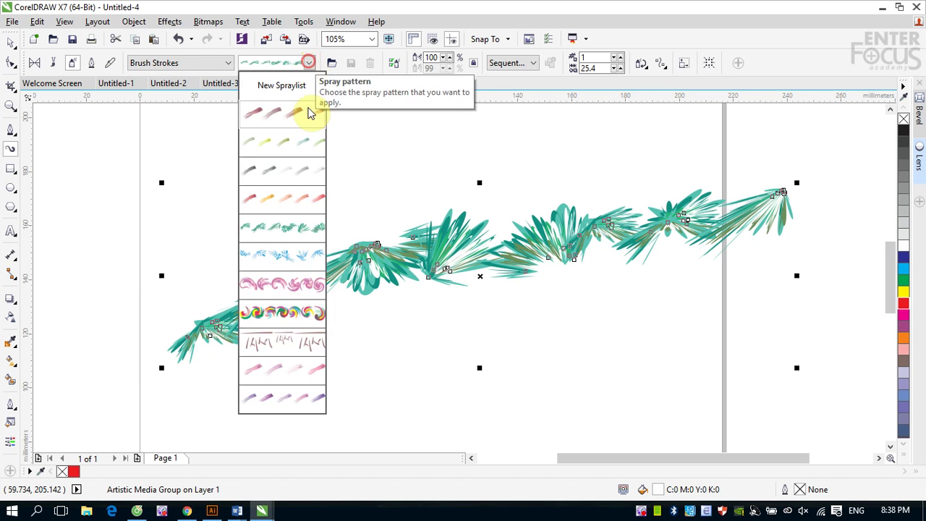
{"action": "left_click", "coordinate": [287, 284]}
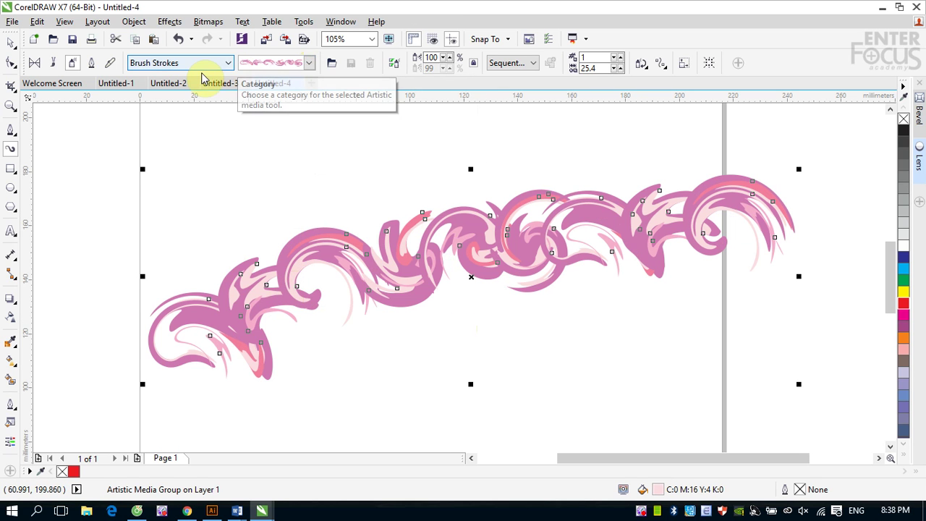
- Switch the Sprayer category to Food and try the vegetables pattern, followed by the one with cake slices, roses and balloons
{"action": "left_click", "coordinate": [228, 63]}
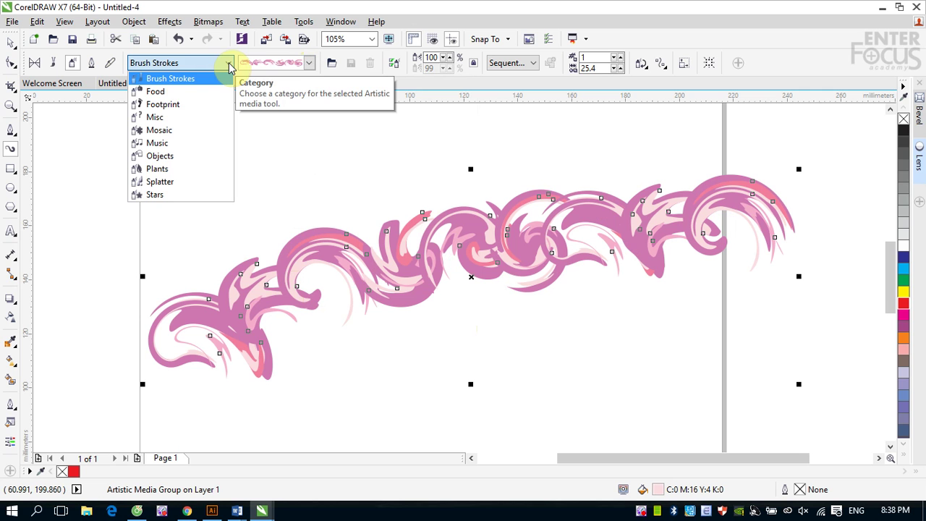
{"action": "left_click", "coordinate": [191, 91]}
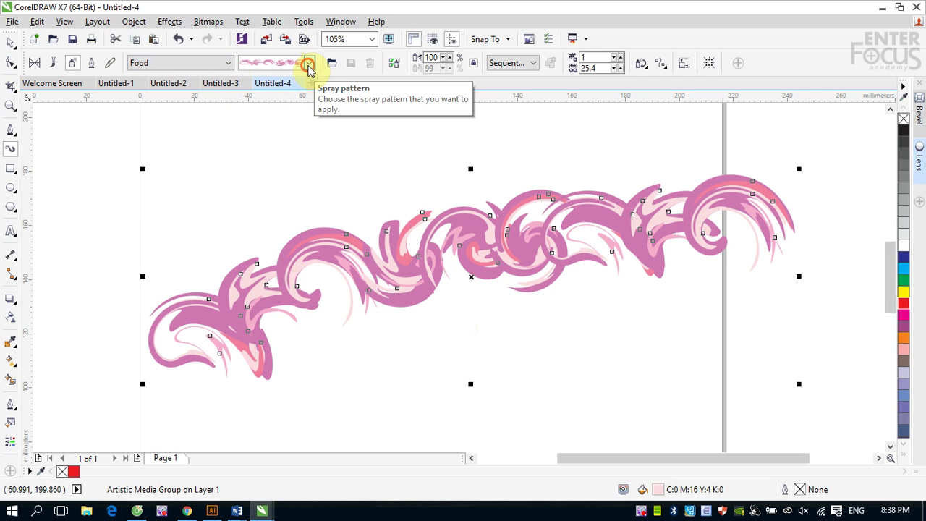
{"action": "left_click", "coordinate": [309, 65]}
{"action": "left_click", "coordinate": [294, 118]}
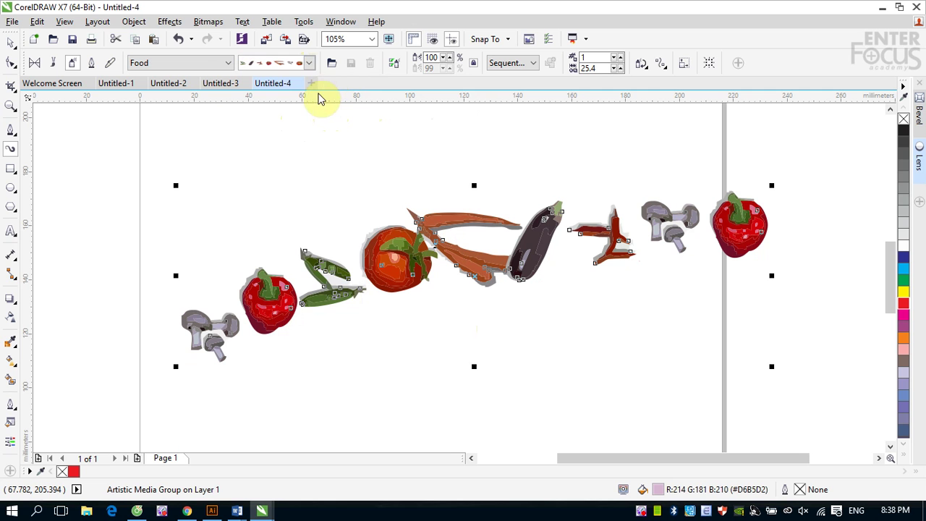
{"action": "left_click", "coordinate": [309, 63]}
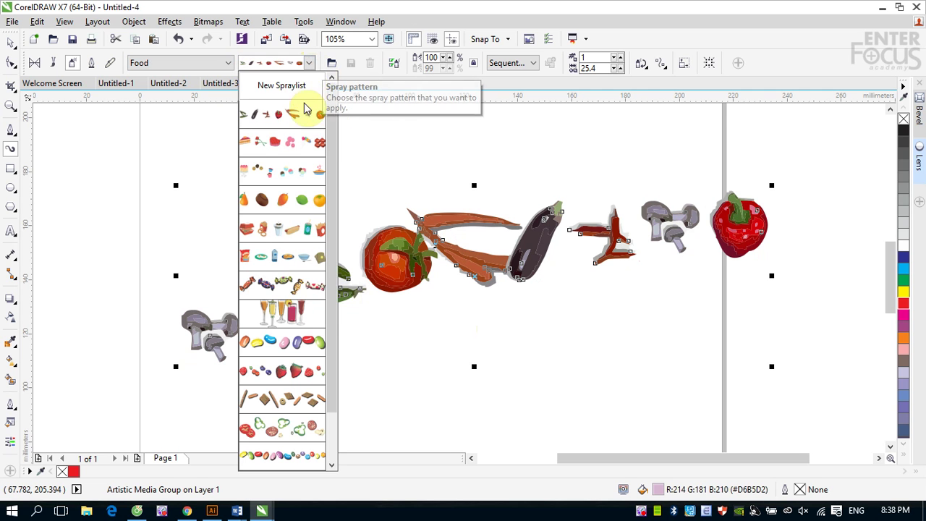
{"action": "left_click", "coordinate": [299, 140]}
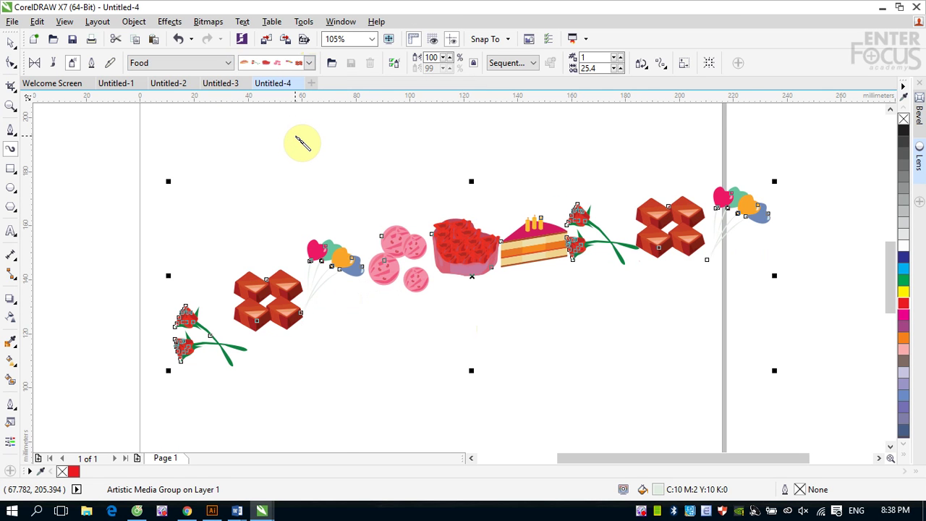
- Try the cupcakes-and-pies dessert pattern on the curve, followed by the pear, lime and mango fruit pattern
{"action": "left_click", "coordinate": [309, 63]}
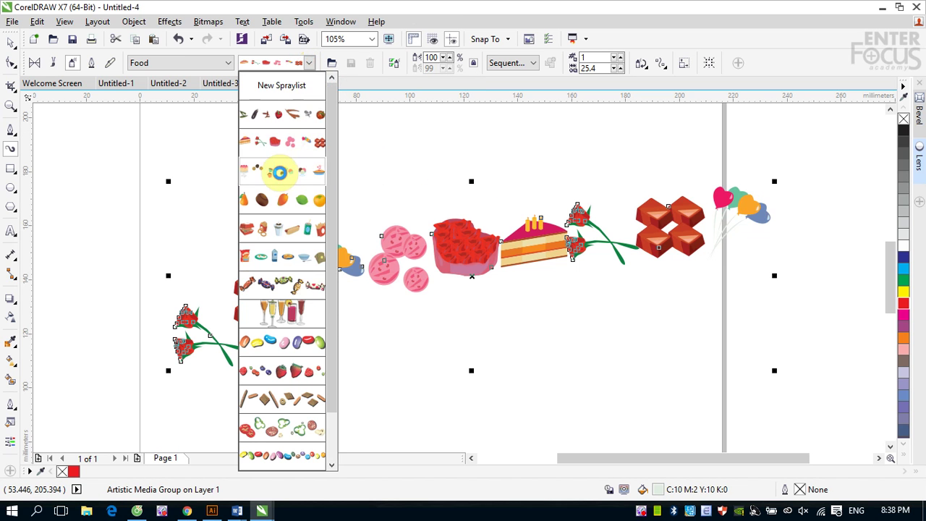
{"action": "left_click", "coordinate": [279, 172]}
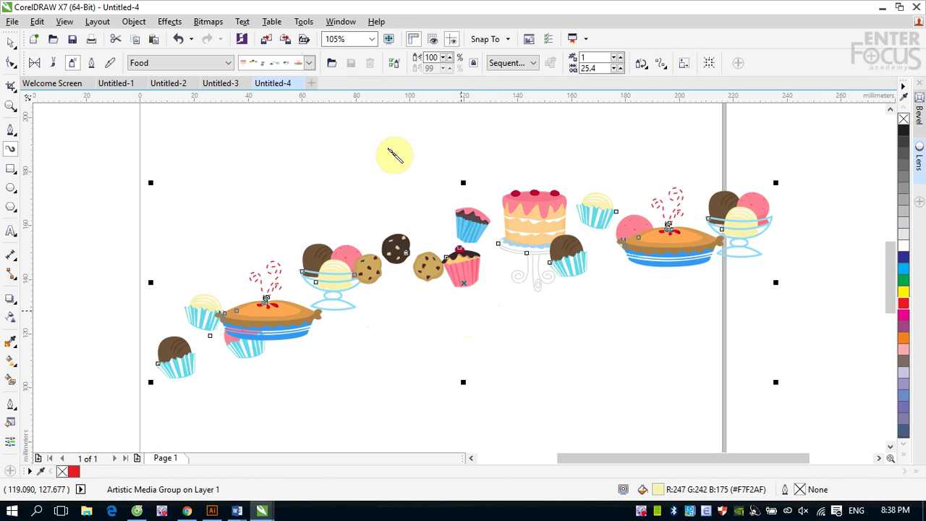
{"action": "left_click", "coordinate": [309, 63]}
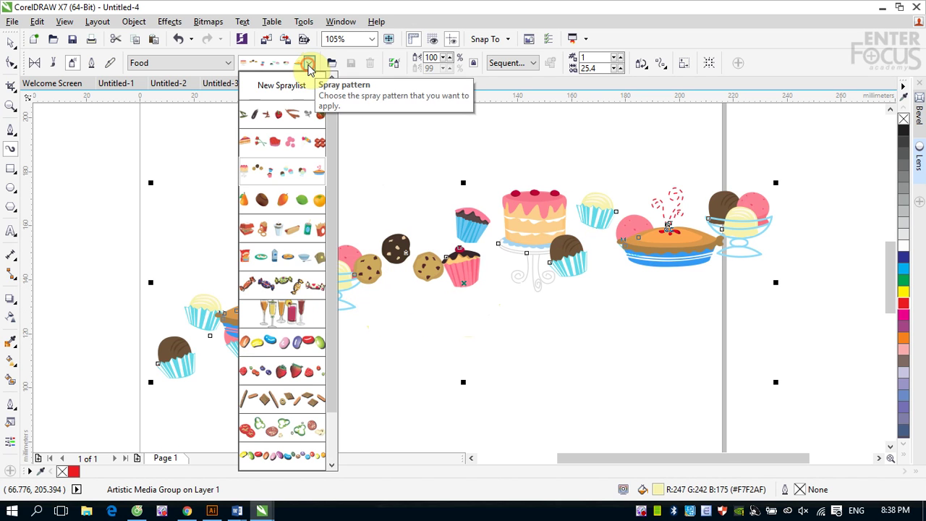
{"action": "left_click", "coordinate": [284, 198]}
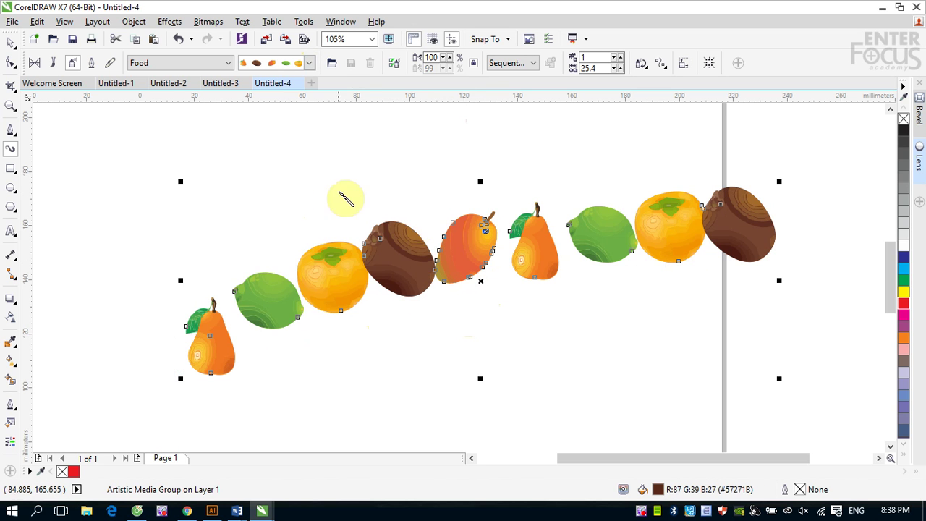
- Try the fast-food pattern with burgers and hot dogs, followed by the breakfast pattern with cereal, eggs and milk
{"action": "left_click", "coordinate": [309, 63]}
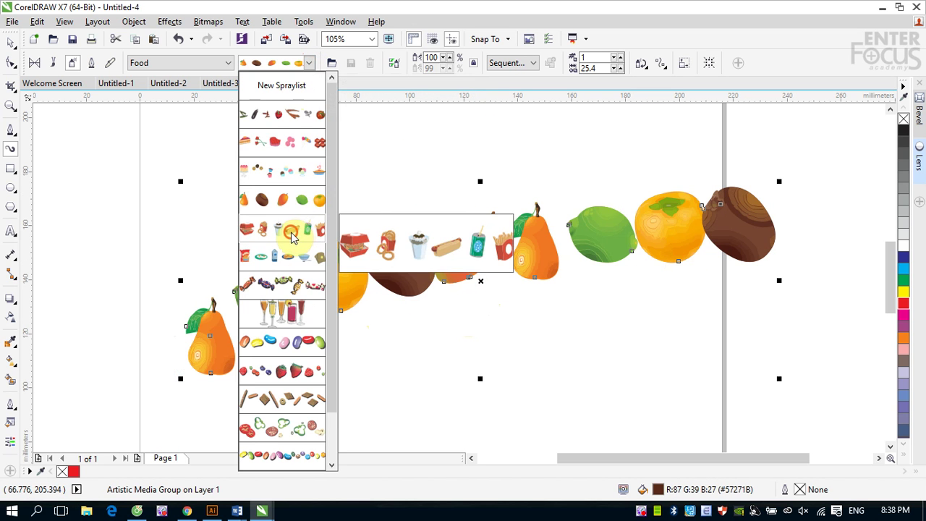
{"action": "left_click", "coordinate": [292, 238]}
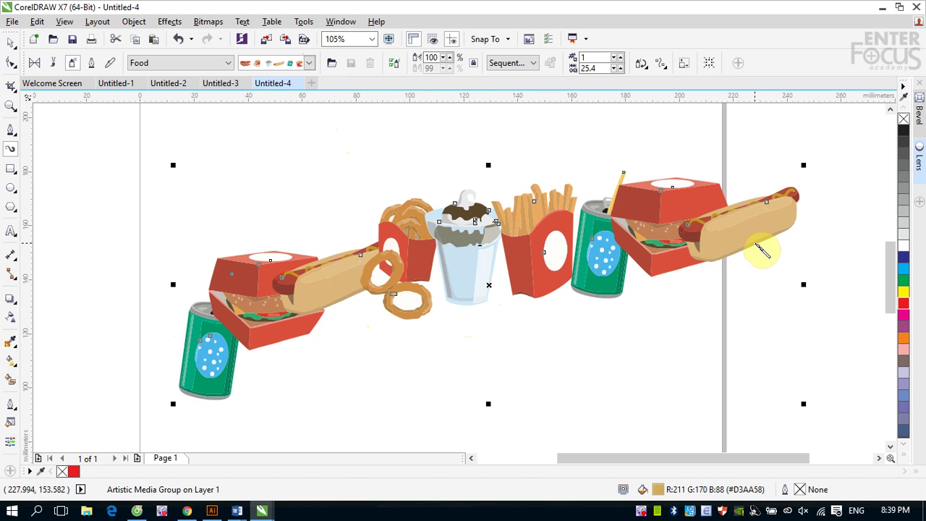
{"action": "left_click", "coordinate": [308, 63]}
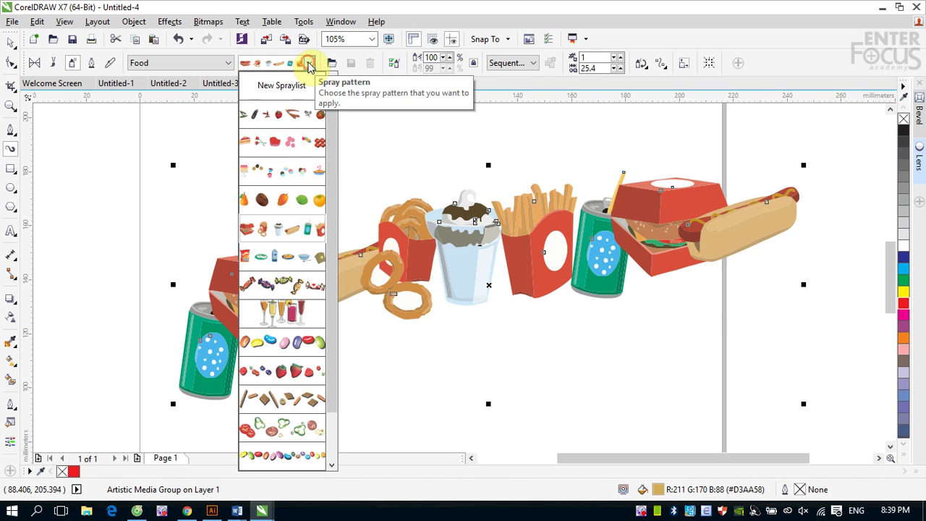
{"action": "left_click", "coordinate": [283, 264]}
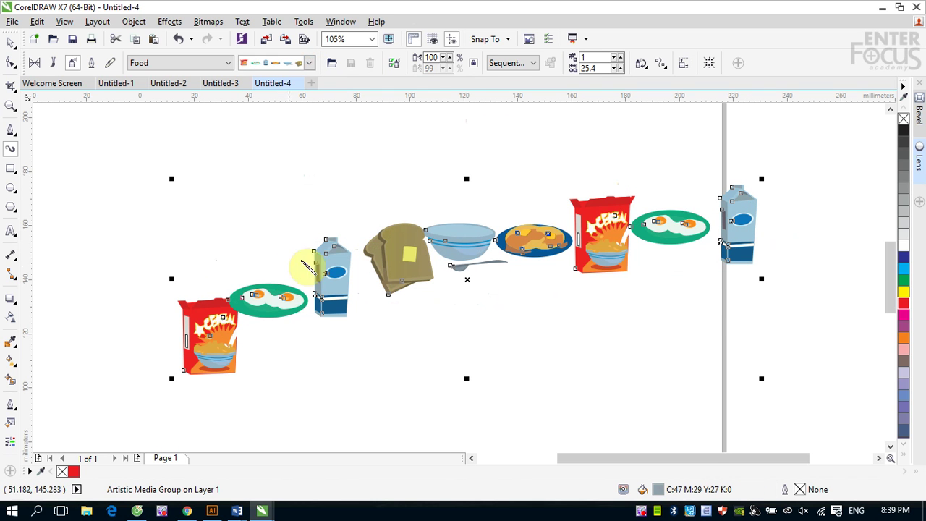
- Apply the cocktail glasses spray pattern to the curve
{"action": "left_click", "coordinate": [307, 63]}
{"action": "left_click", "coordinate": [275, 317]}
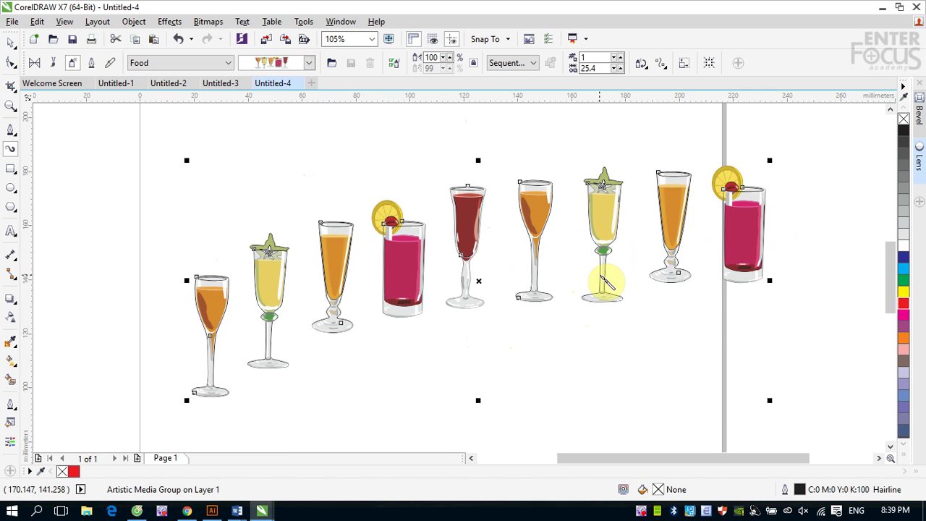
{"action": "left_click", "coordinate": [309, 63]}
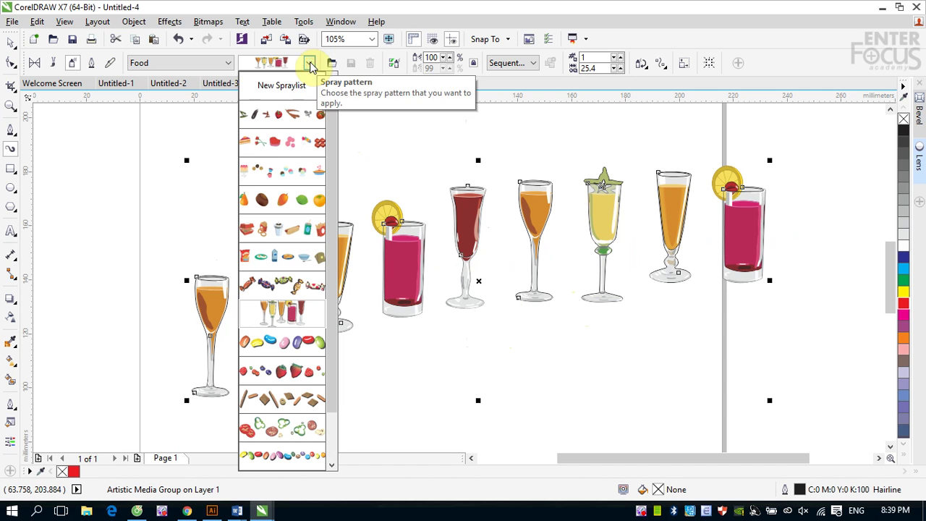
- Switch the Sprayer category to Footprint and apply the three-toed paw print with a broad black pad to the curve
{"action": "left_click", "coordinate": [228, 63]}
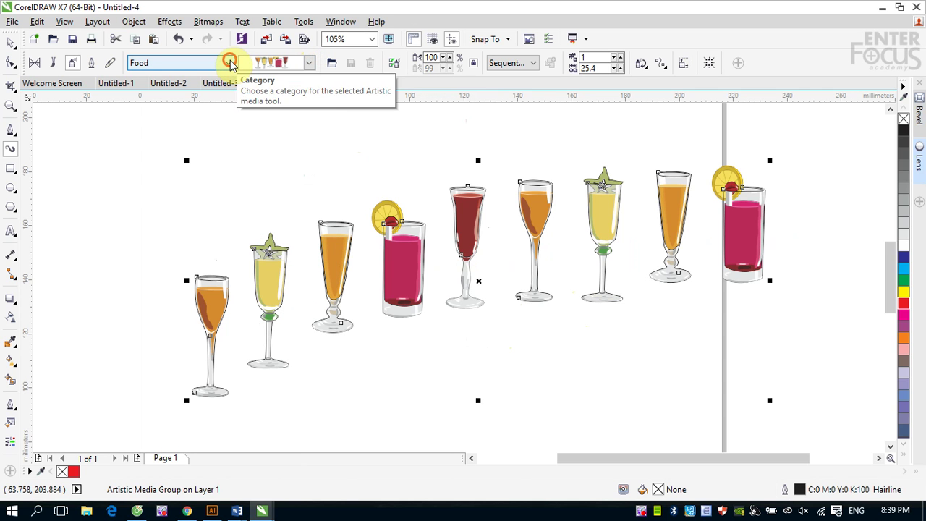
{"action": "left_click", "coordinate": [230, 63]}
{"action": "left_click", "coordinate": [163, 104]}
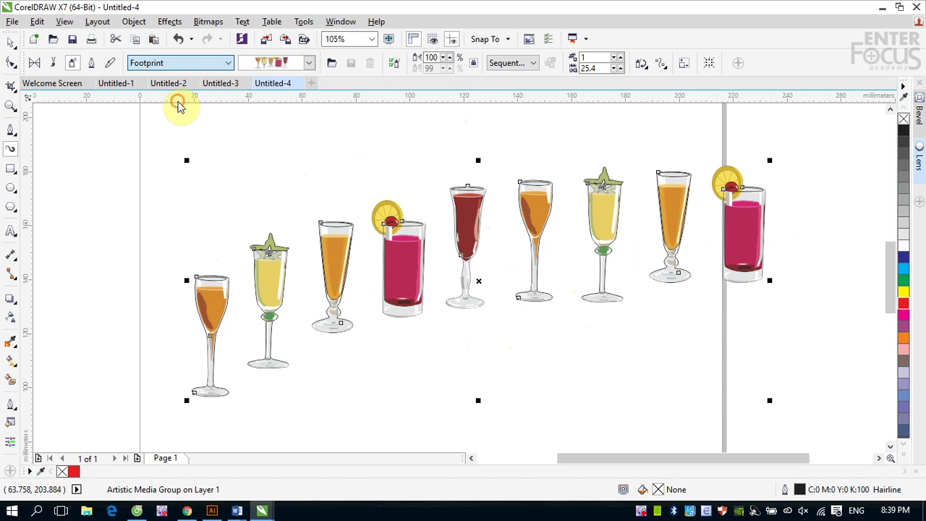
{"action": "left_click", "coordinate": [307, 64]}
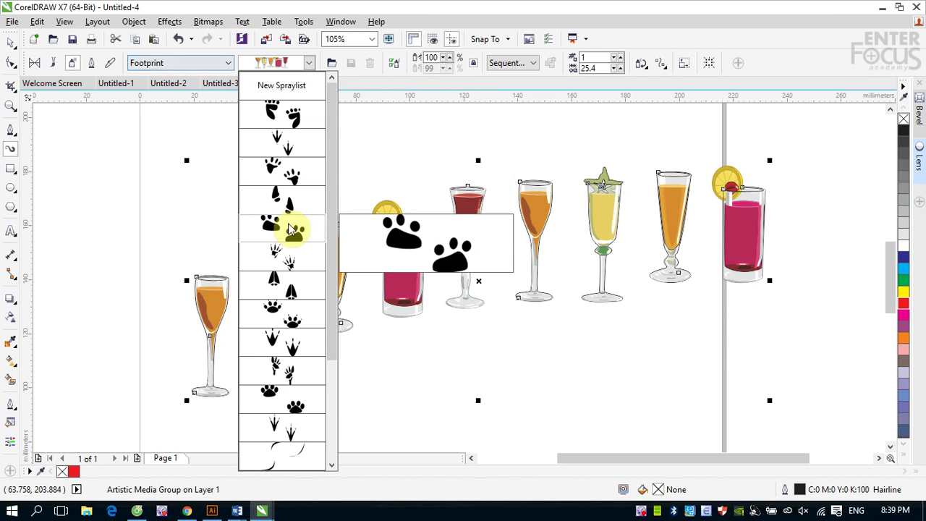
{"action": "left_click", "coordinate": [289, 231]}
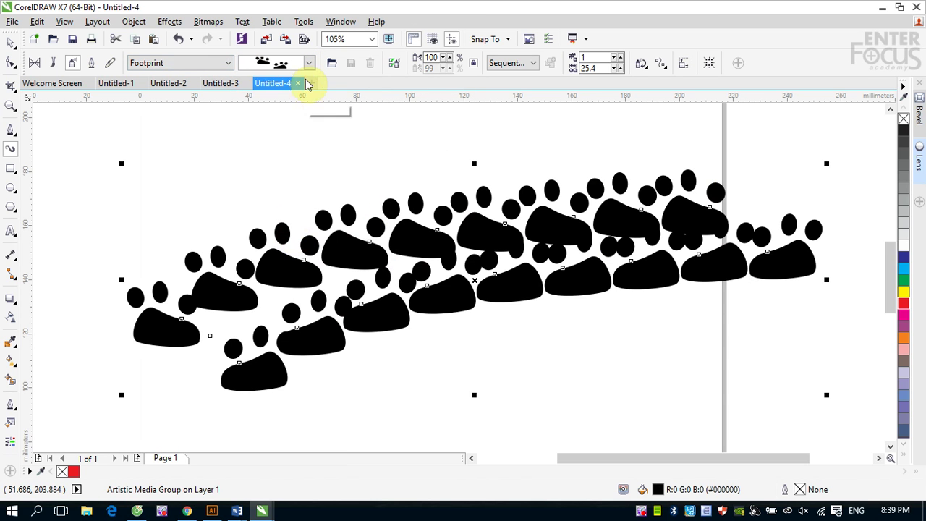
- Switch the Sprayer category to Misc and try the forest animals pattern, followed by the cartoon animals with shark and whale
{"action": "left_click", "coordinate": [228, 64]}
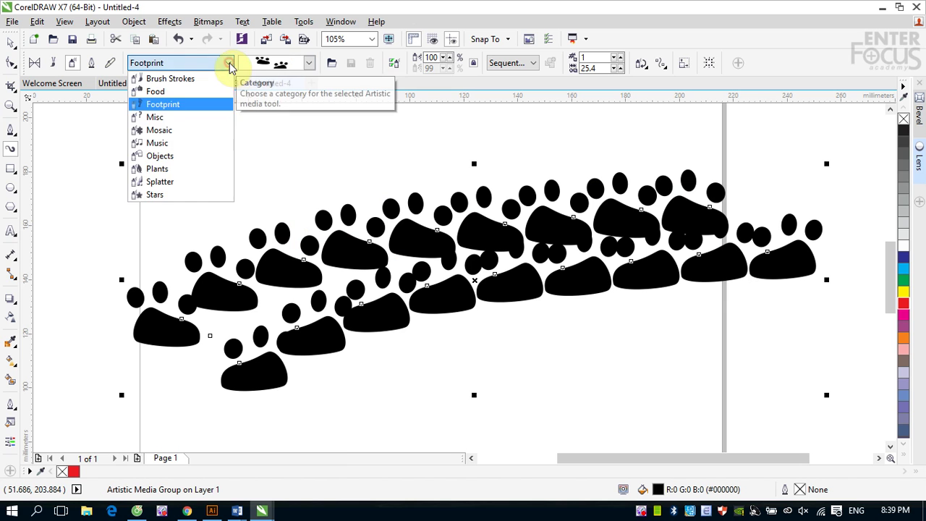
{"action": "left_click", "coordinate": [204, 117]}
{"action": "left_click", "coordinate": [309, 63]}
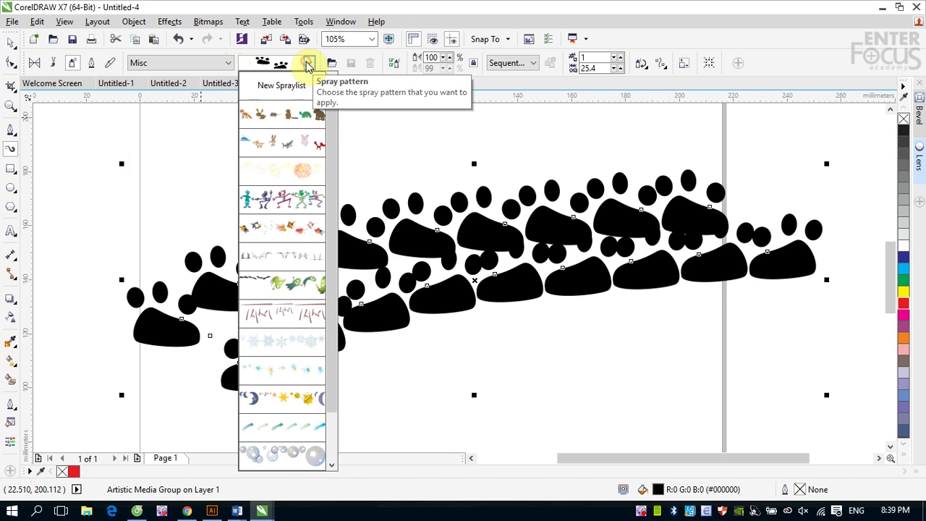
{"action": "left_click", "coordinate": [291, 117]}
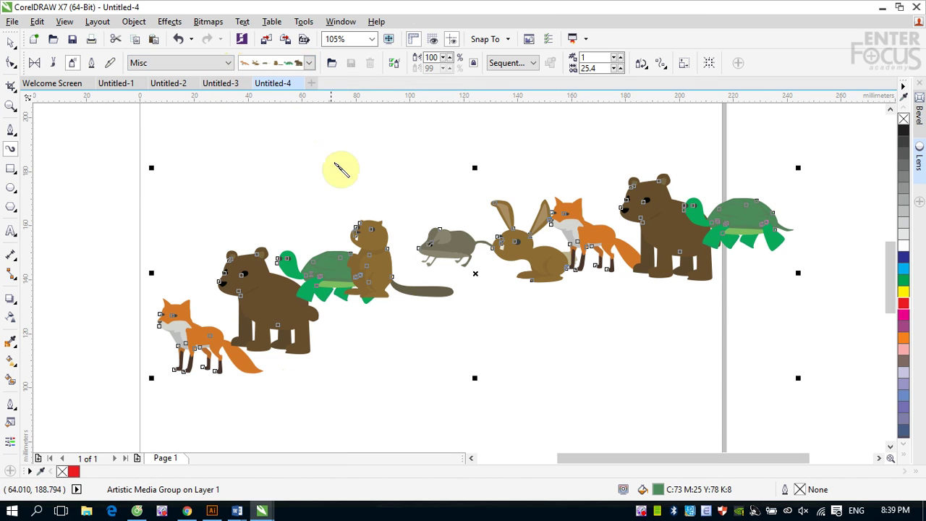
{"action": "left_click", "coordinate": [313, 67]}
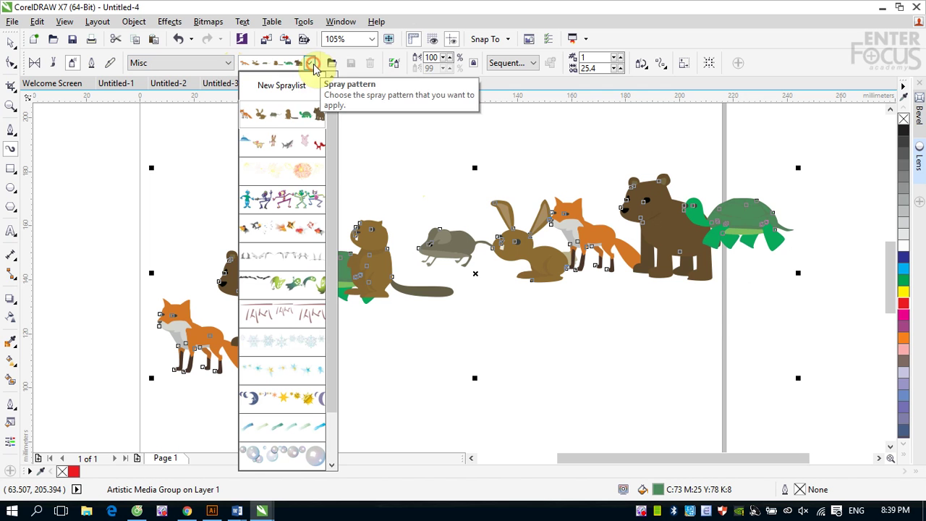
{"action": "left_click", "coordinate": [285, 147]}
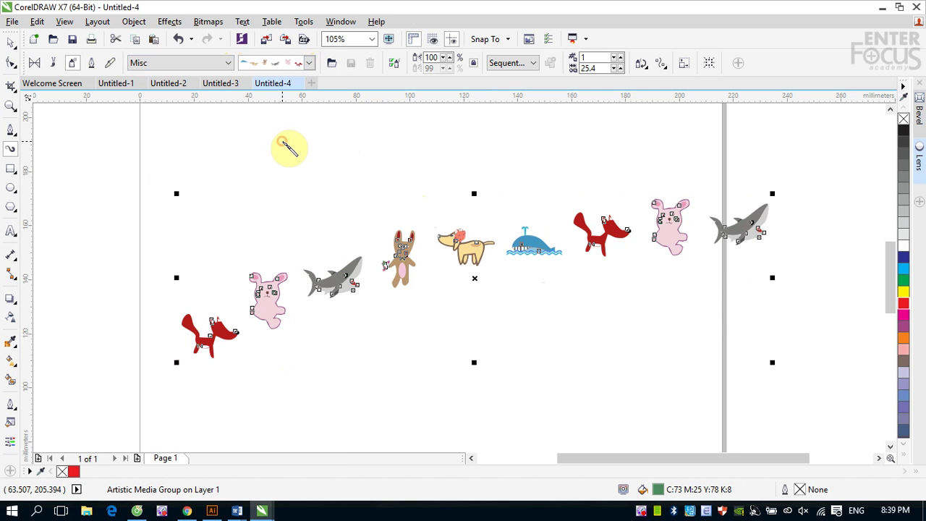
- Try the fireworks pattern on the curve, then replace it with the colourful dancing figures
{"action": "left_click", "coordinate": [309, 63]}
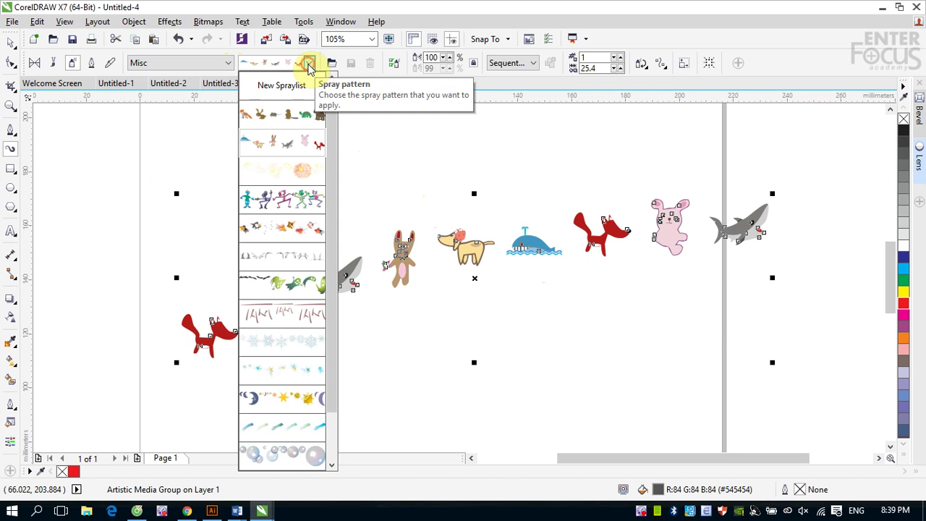
{"action": "left_click", "coordinate": [304, 173]}
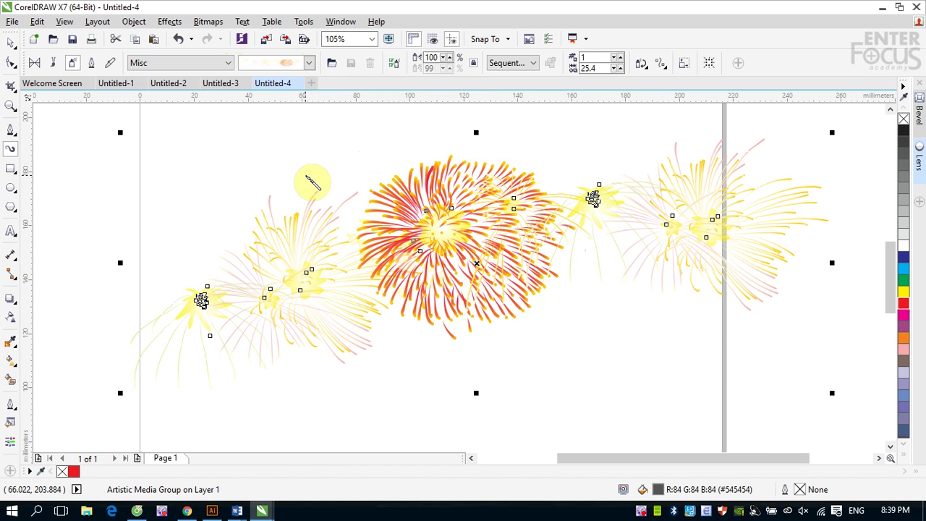
{"action": "left_click", "coordinate": [310, 64]}
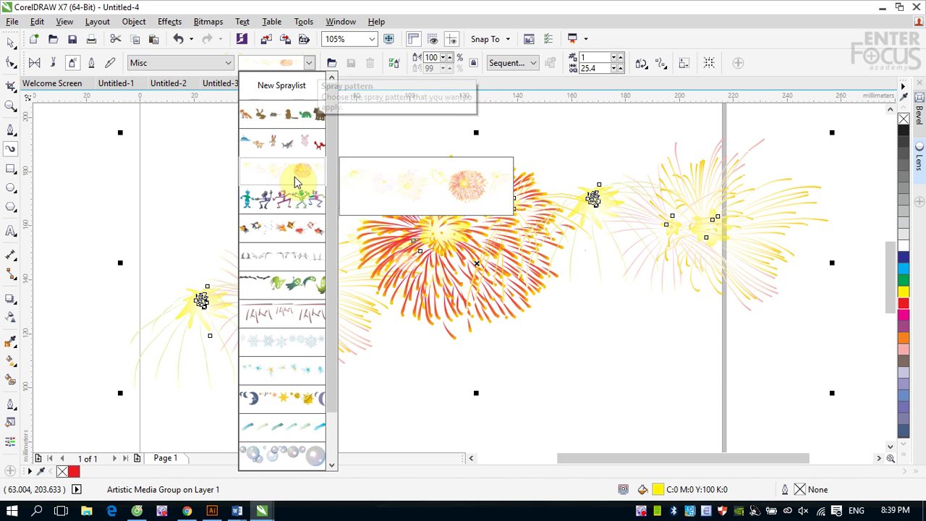
{"action": "left_click", "coordinate": [290, 198]}
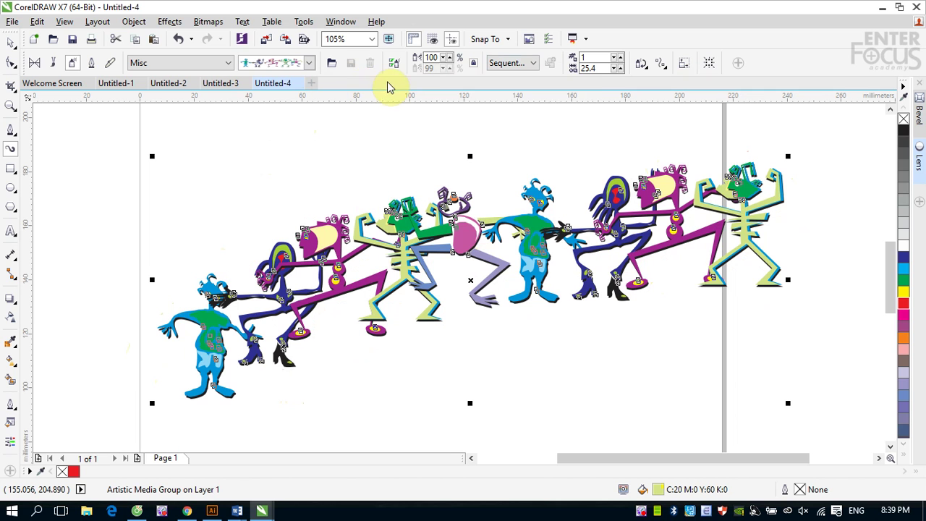
- Reduce the size of the sprayed dancing figures to 69 percent
{"action": "left_click", "coordinate": [449, 60]}
{"action": "left_click", "coordinate": [449, 60]}
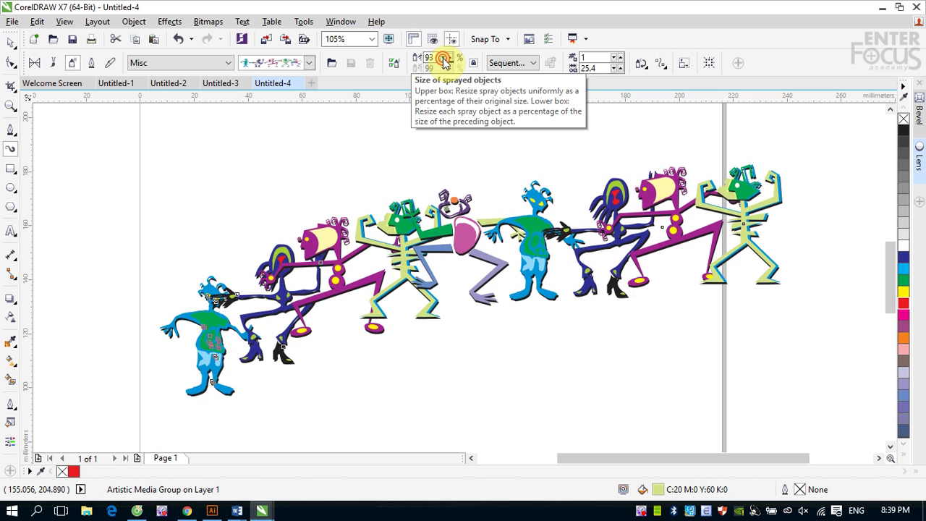
{"action": "left_click", "coordinate": [449, 60]}
{"action": "left_click", "coordinate": [444, 59]}
{"action": "left_click", "coordinate": [444, 60]}
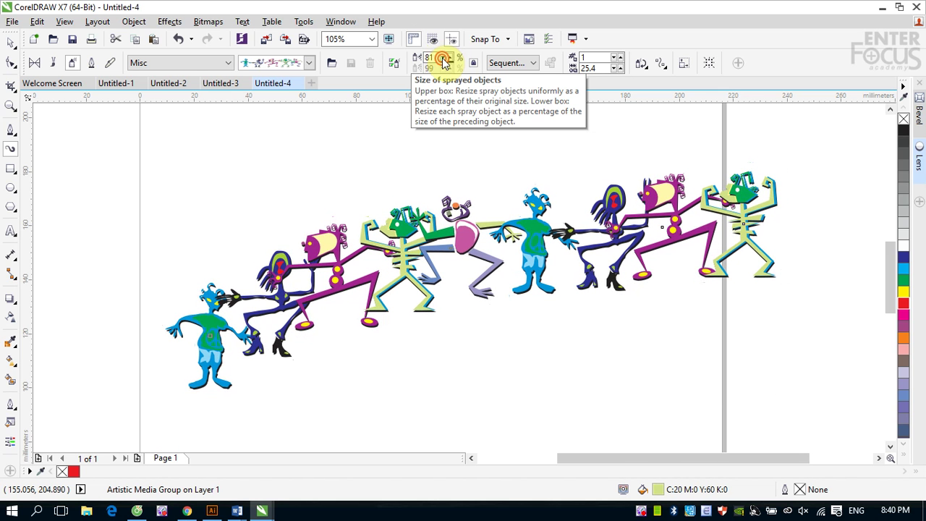
{"action": "left_click", "coordinate": [444, 59]}
{"action": "left_click", "coordinate": [445, 59]}
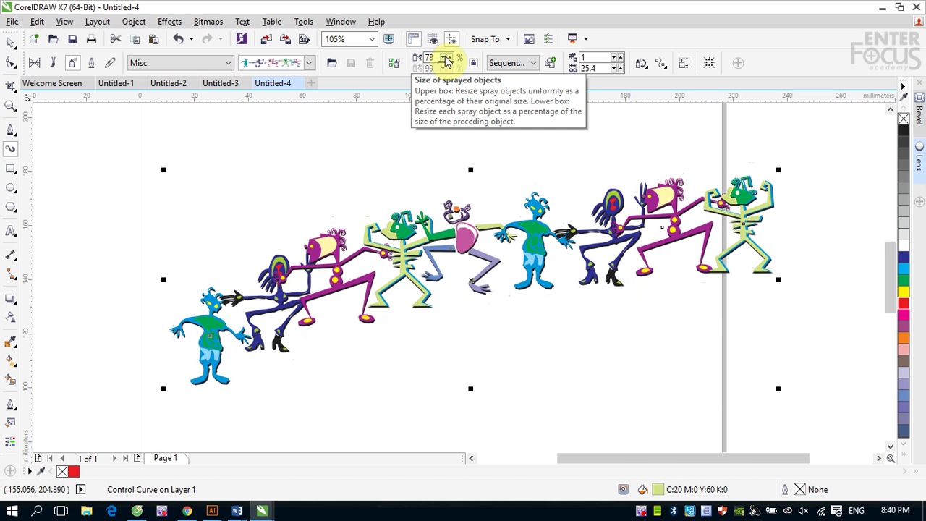
{"action": "left_click", "coordinate": [446, 61]}
{"action": "left_click", "coordinate": [446, 61]}
{"action": "left_click", "coordinate": [446, 60]}
{"action": "left_click", "coordinate": [446, 61]}
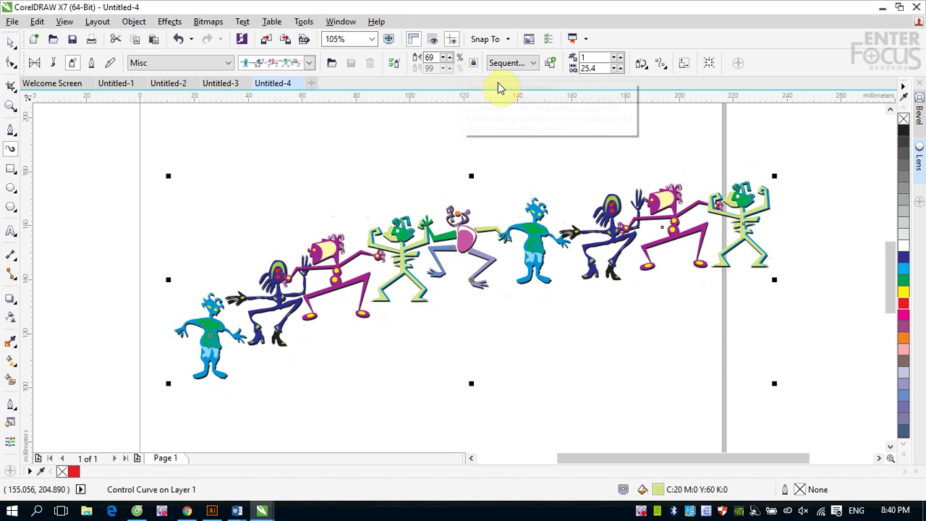
- Try the Randomly and Sequentially spray orders on the dancing figures, then set the order to By Direction
{"action": "left_click", "coordinate": [533, 65]}
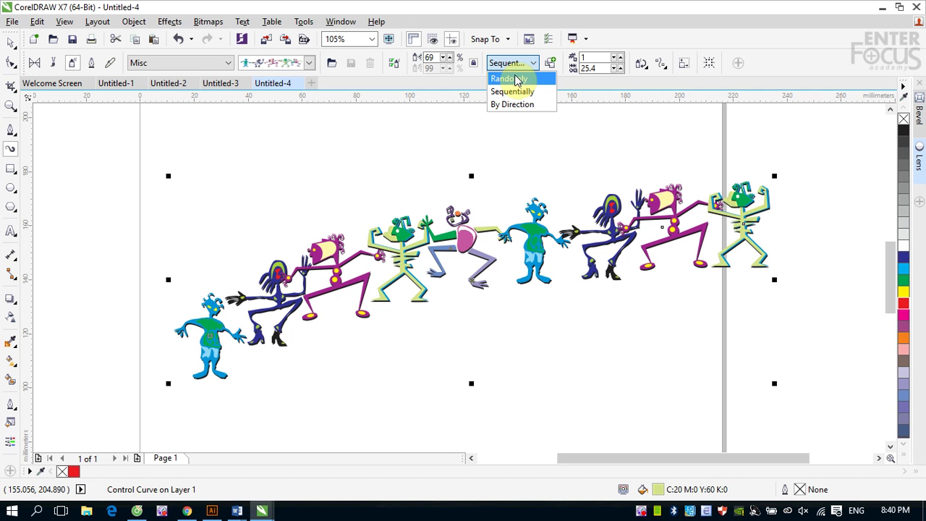
{"action": "left_click", "coordinate": [516, 79]}
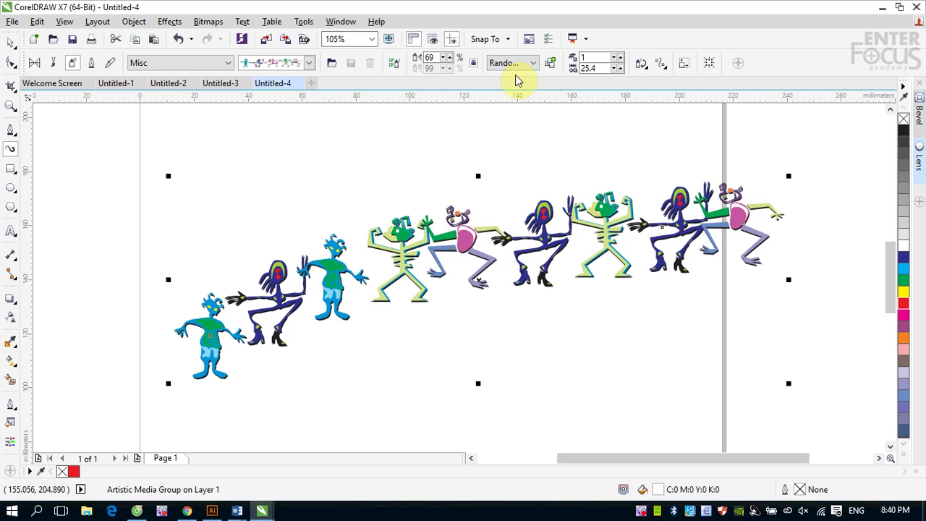
{"action": "left_click", "coordinate": [516, 64]}
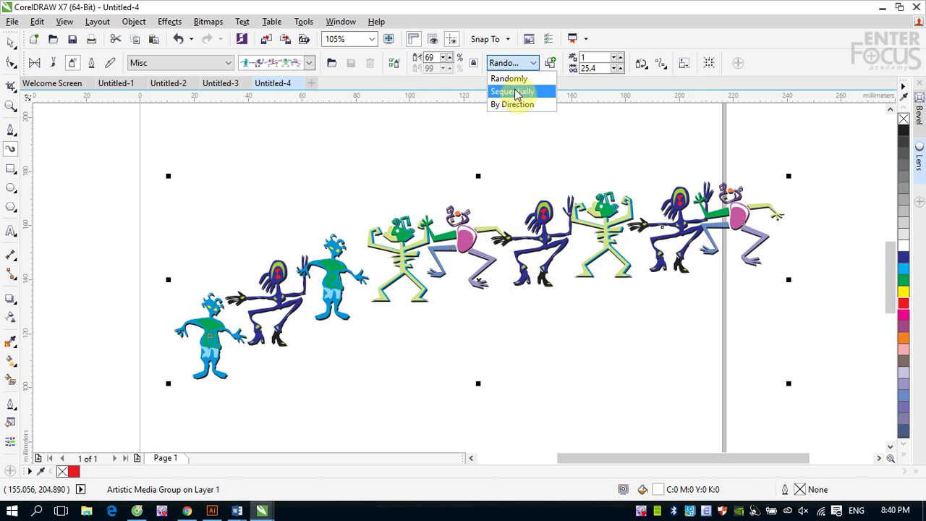
{"action": "left_click", "coordinate": [515, 92]}
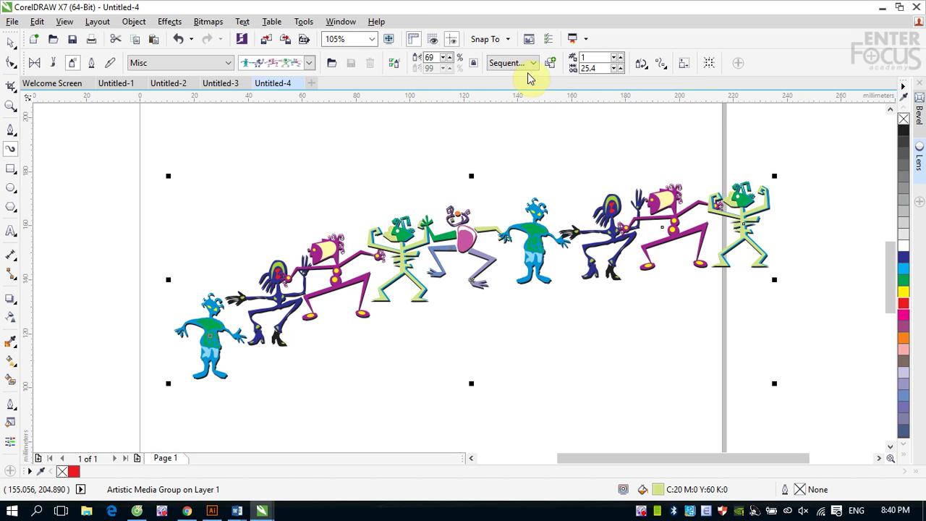
{"action": "left_click", "coordinate": [516, 64]}
{"action": "left_click", "coordinate": [512, 105]}
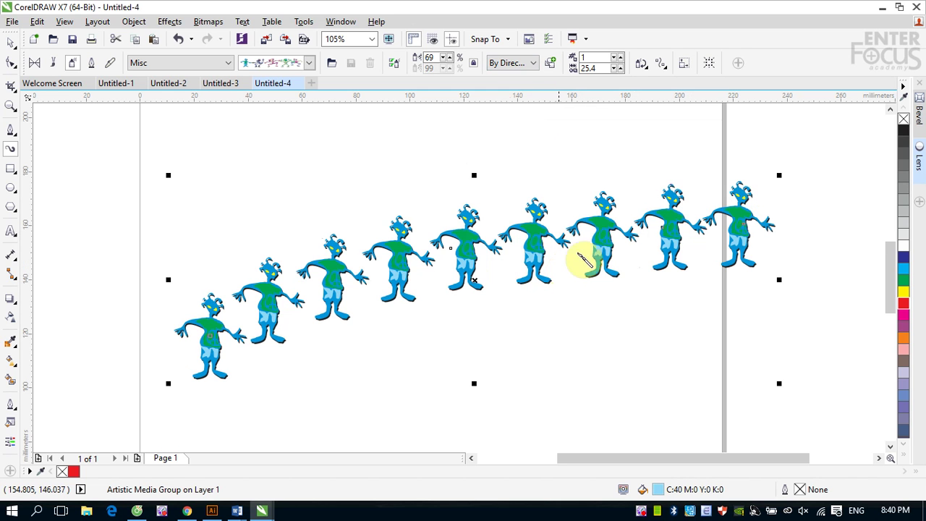
- Add the sprayed figures to the spraylist and set the spray order to Randomly
{"action": "left_click", "coordinate": [552, 65]}
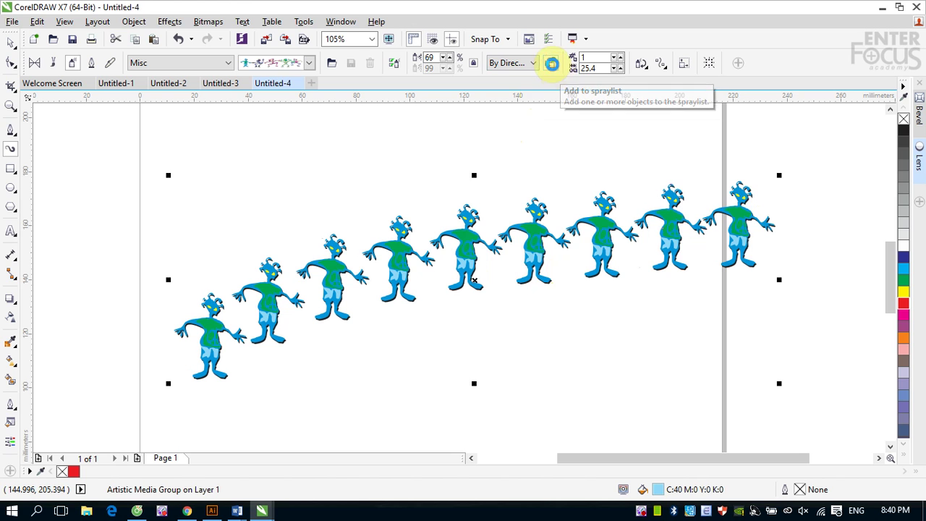
{"action": "left_click", "coordinate": [536, 63]}
{"action": "left_click", "coordinate": [525, 79]}
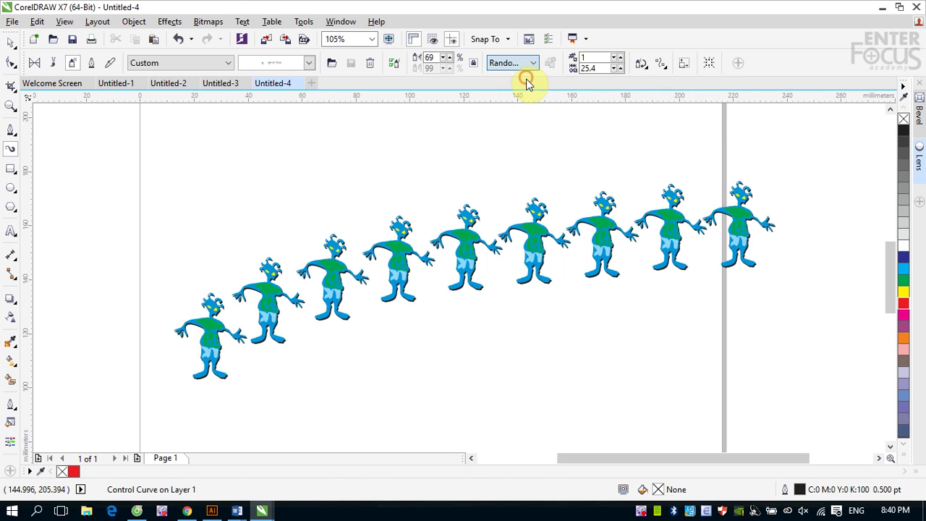
- Select the row of sprayed blue figures with the Pick tool and delete it from the page
{"action": "left_click", "coordinate": [11, 42]}
{"action": "left_click", "coordinate": [458, 252]}
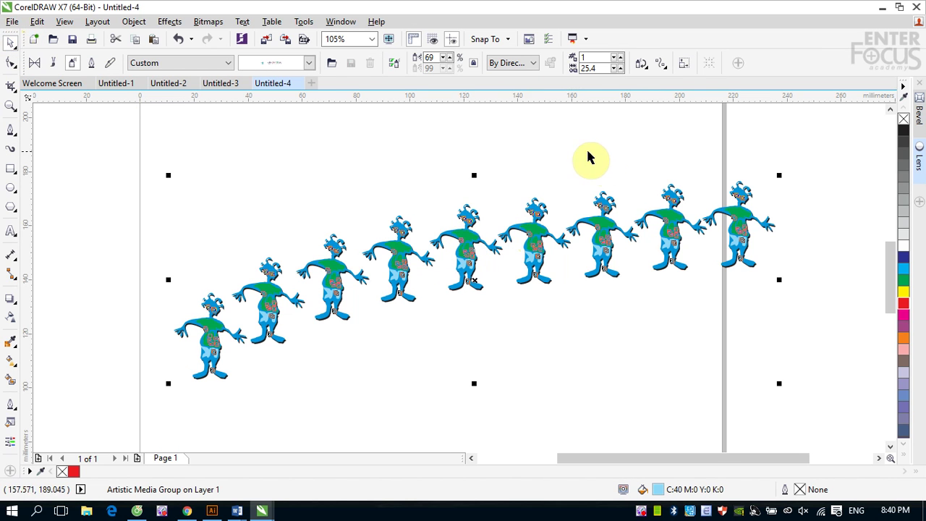
{"action": "key", "text": "Delete"}
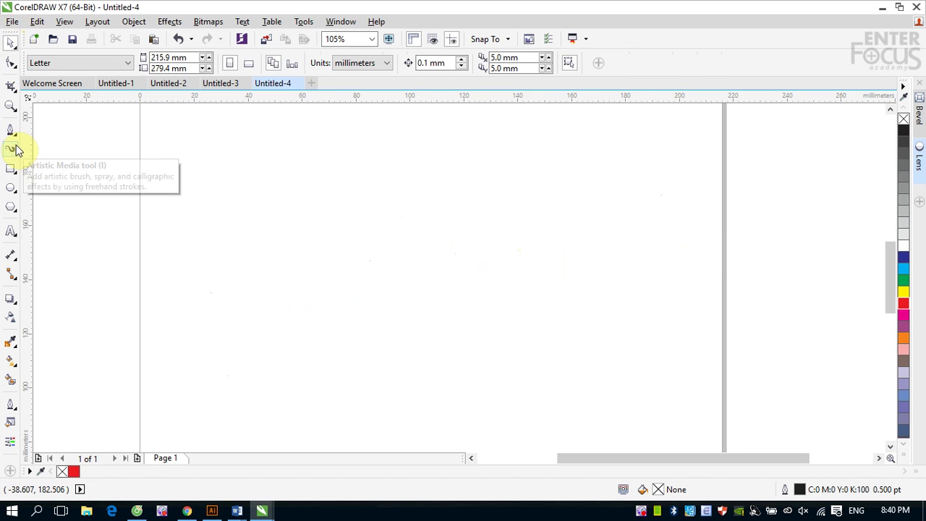
- Reactivate the Artistic Media tool, look at the custom spray patterns and set the spray order to Sequentially
{"action": "left_click", "coordinate": [14, 149]}
{"action": "left_click", "coordinate": [311, 63]}
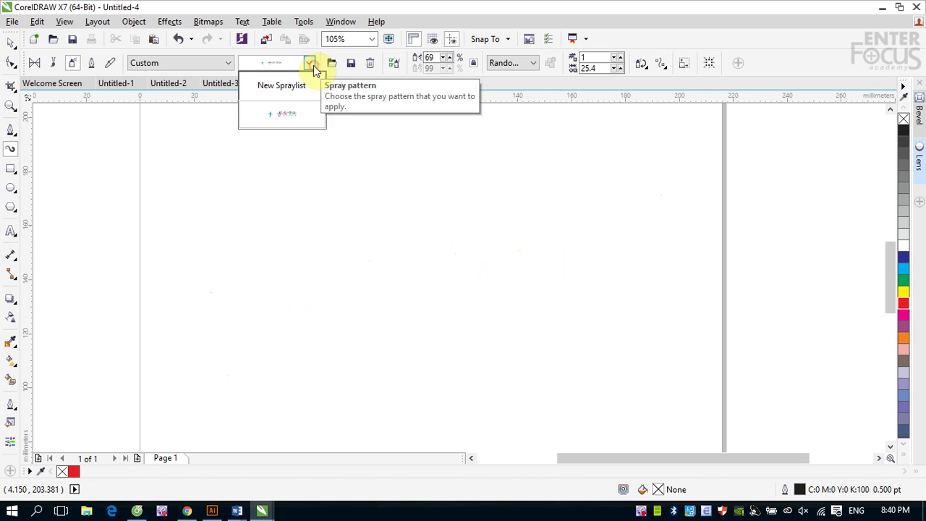
{"action": "mouse_move", "coordinate": [291, 117]}
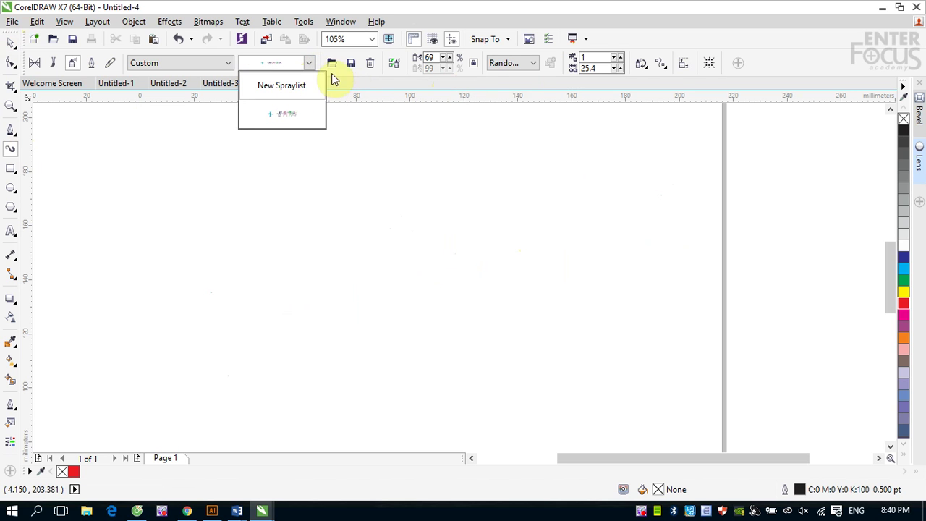
{"action": "left_click", "coordinate": [536, 65]}
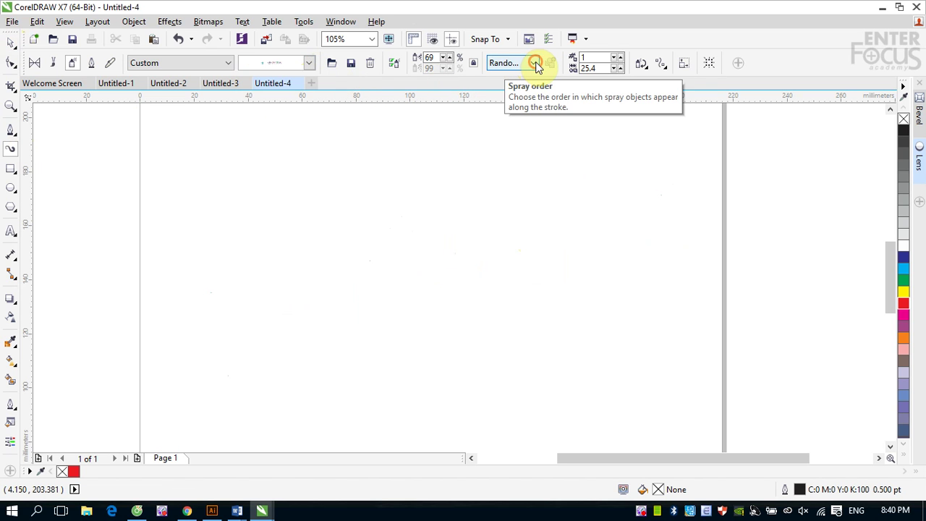
{"action": "left_click", "coordinate": [535, 64]}
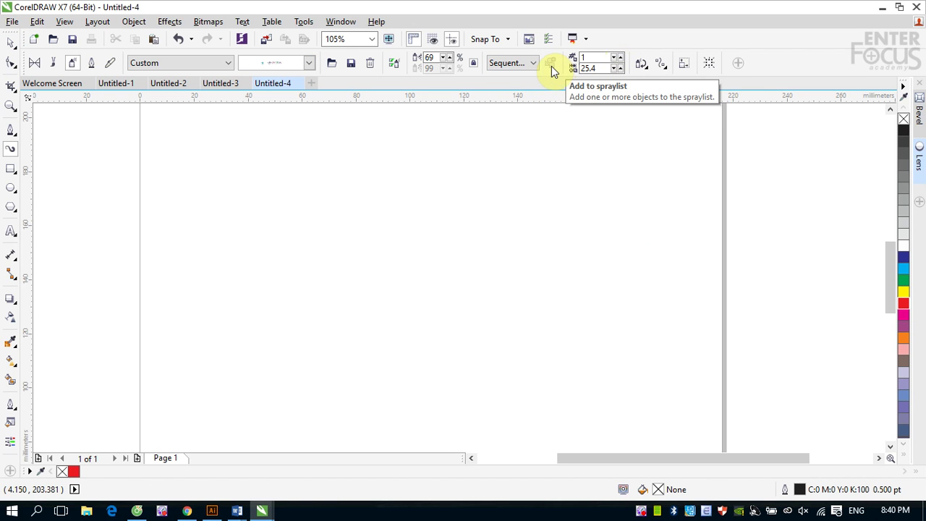
- Choose the goldfish pattern from the Misc category and paint an arched spray about 248 mm wide across the page
{"action": "left_click", "coordinate": [313, 62]}
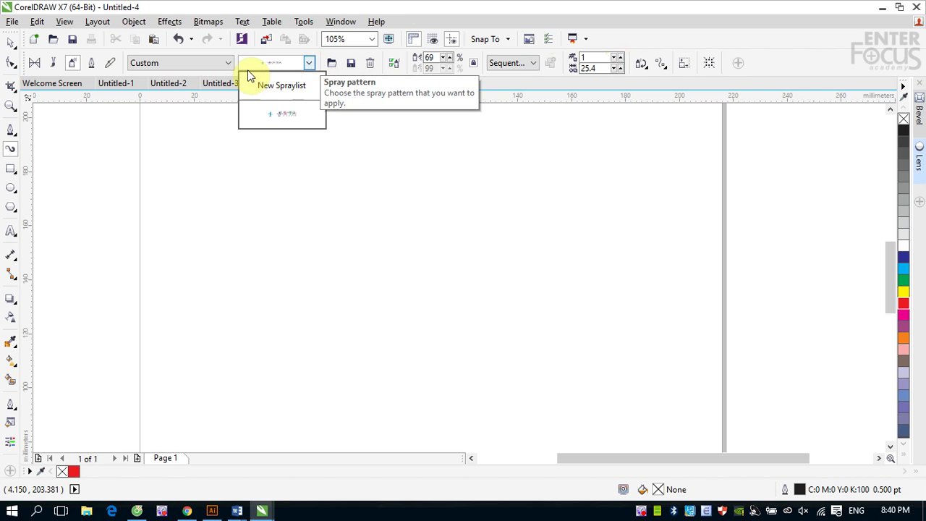
{"action": "left_click", "coordinate": [227, 62]}
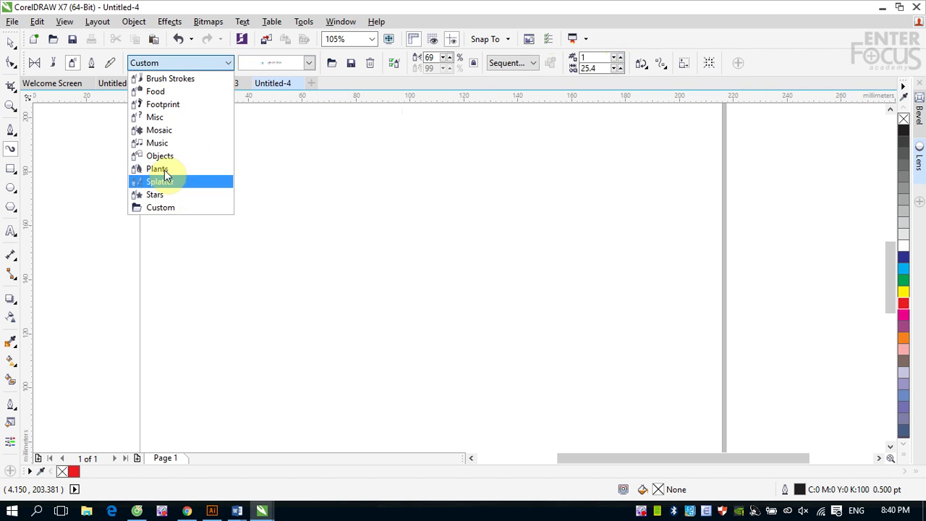
{"action": "left_click", "coordinate": [159, 117]}
{"action": "left_click", "coordinate": [309, 63]}
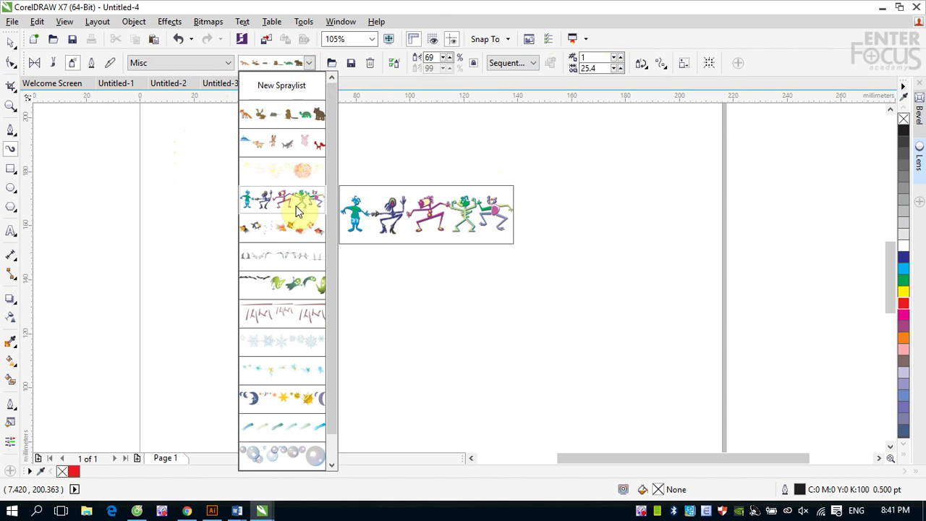
{"action": "left_click", "coordinate": [293, 230]}
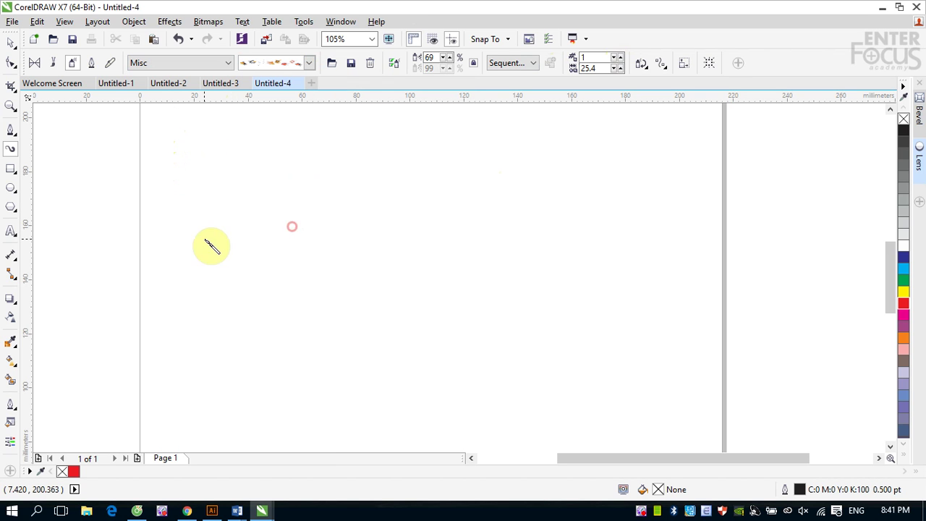
{"action": "mouse_move", "coordinate": [165, 308]}
{"action": "left_mouse_down"}
{"action": "mouse_move", "coordinate": [193, 281]}
{"action": "mouse_move", "coordinate": [613, 211]}
{"action": "mouse_move", "coordinate": [759, 250]}
{"action": "mouse_move", "coordinate": [785, 227]}
{"action": "left_mouse_up"}
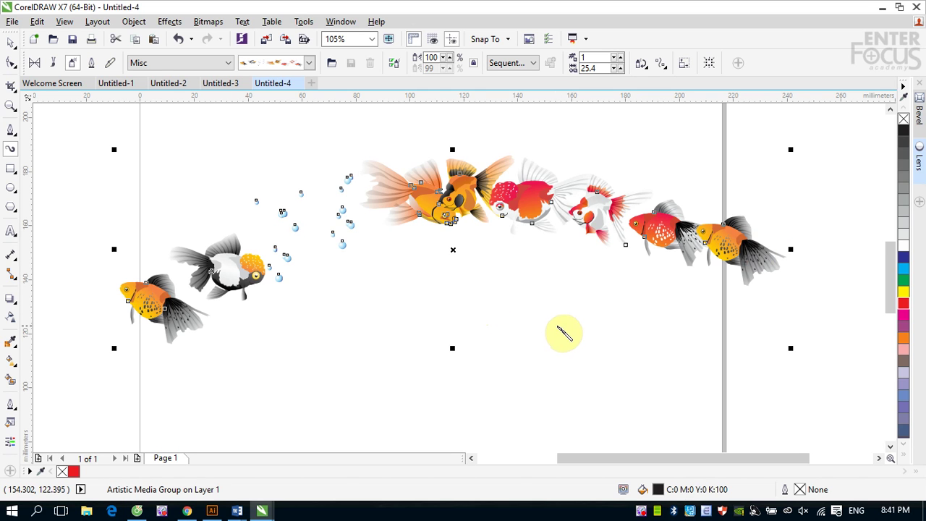
- Select the goldfish spray with the Pick tool and break the artistic media group apart
{"action": "left_click", "coordinate": [392, 244]}
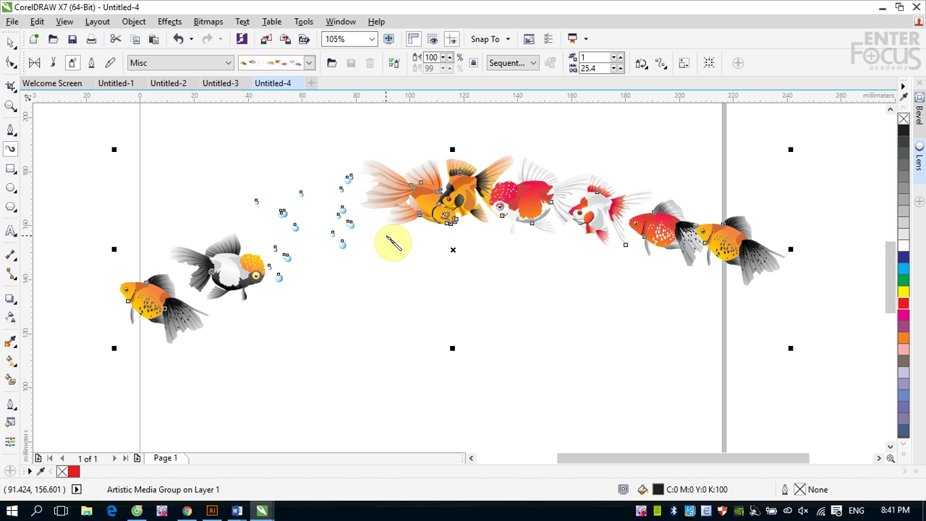
{"action": "left_click", "coordinate": [10, 43]}
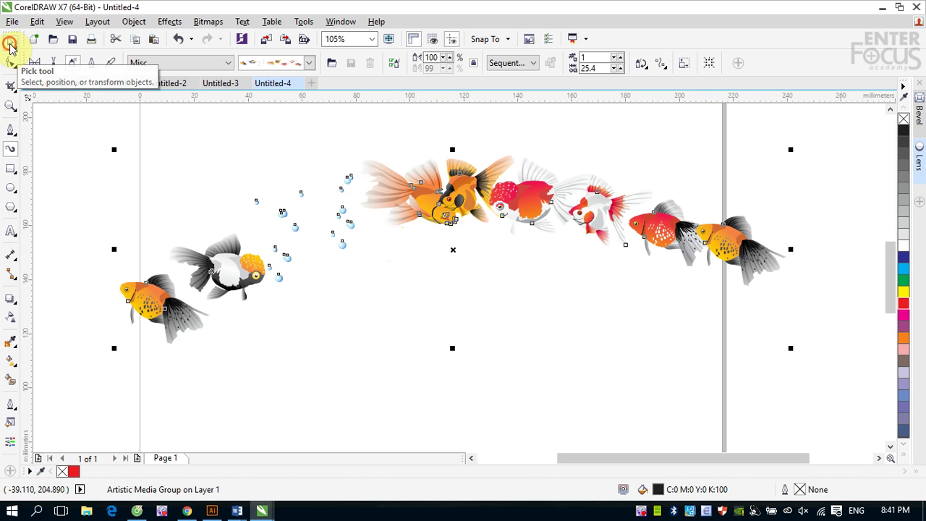
{"action": "left_click", "coordinate": [843, 168]}
{"action": "left_click", "coordinate": [579, 230]}
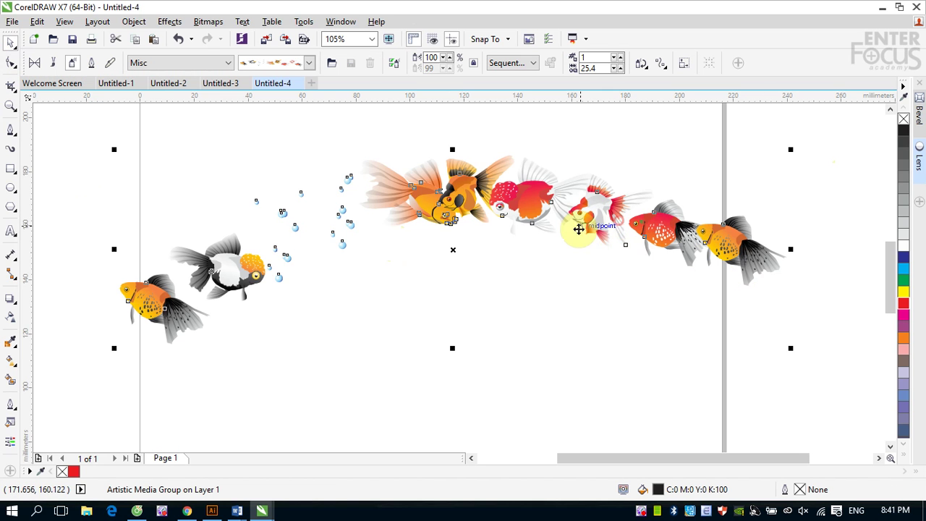
{"action": "left_click", "coordinate": [132, 21]}
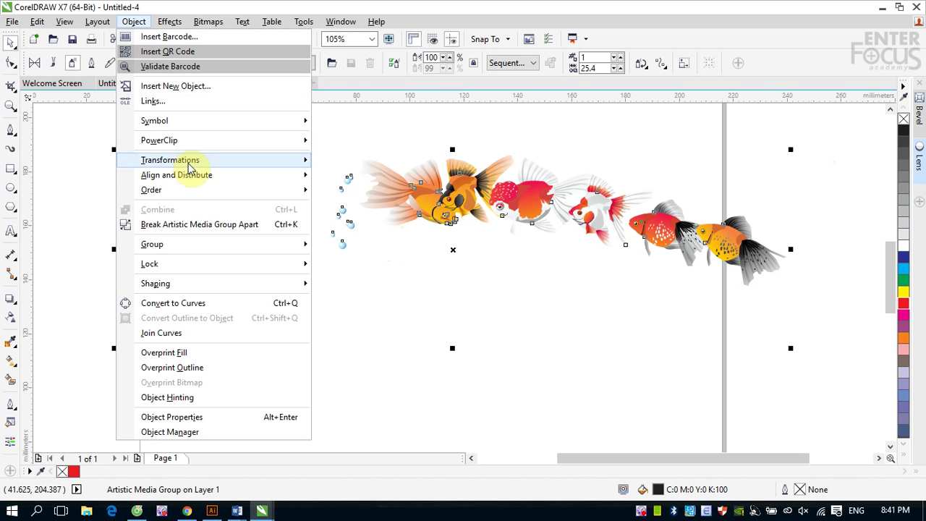
{"action": "left_click", "coordinate": [195, 224]}
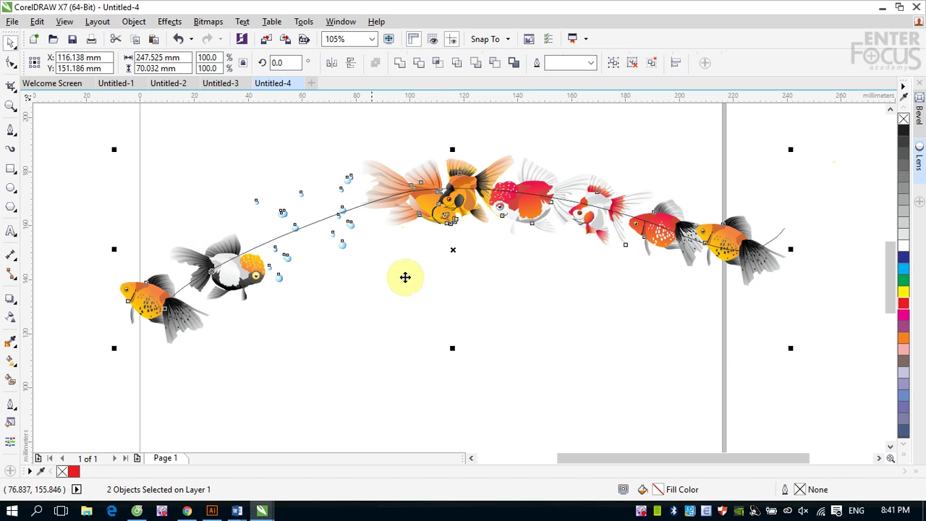
- Move the separated control curve below the goldfish and ungroup the fish group
{"action": "left_click", "coordinate": [829, 194]}
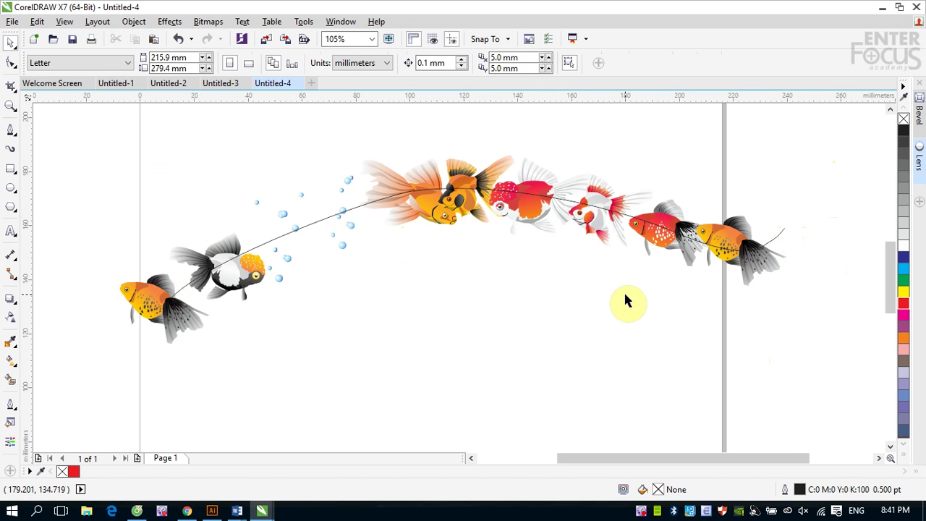
{"action": "left_click_drag", "start_coordinate": [774, 233], "coordinate": [735, 387]}
{"action": "left_click", "coordinate": [585, 224]}
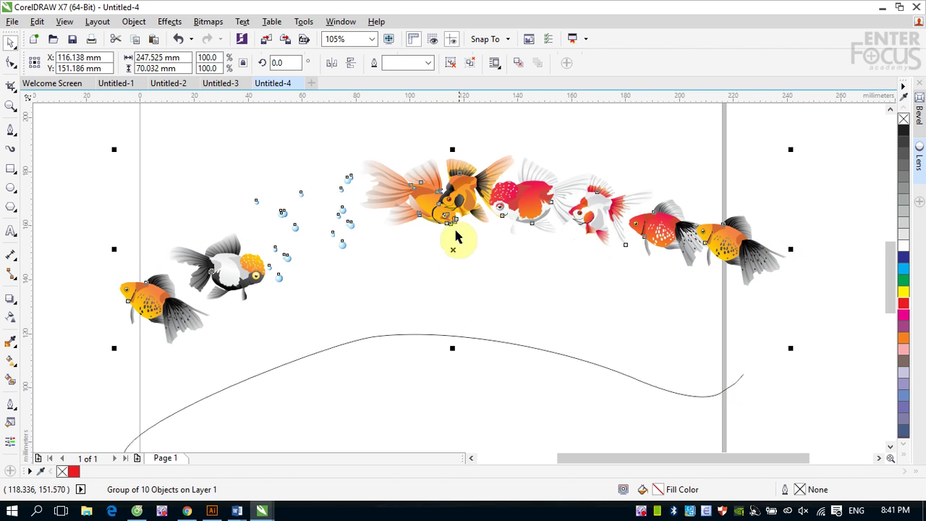
{"action": "left_click", "coordinate": [450, 64]}
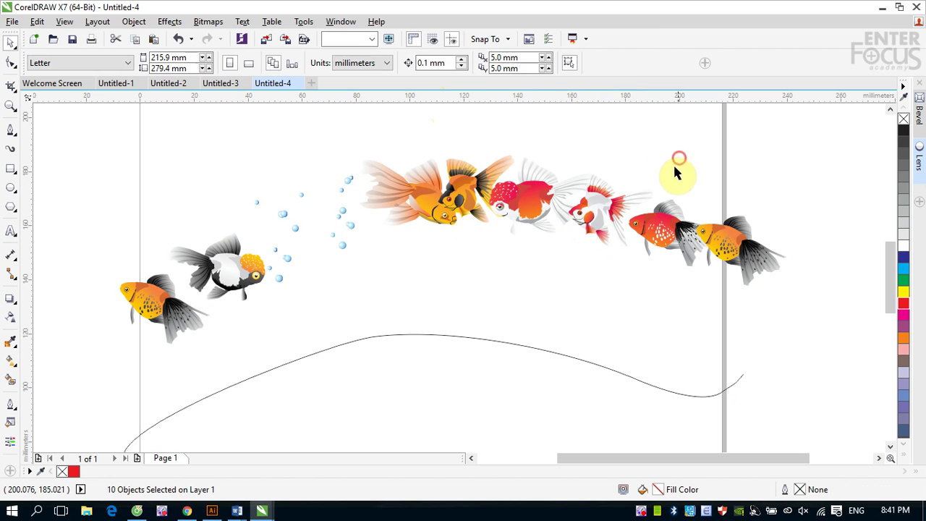
- Spread five of the overlapping goldfish apart on the page and delete the loose curve below them
{"action": "left_click_drag", "start_coordinate": [595, 209], "coordinate": [680, 138]}
{"action": "left_click_drag", "start_coordinate": [655, 231], "coordinate": [625, 312]}
{"action": "left_click_drag", "start_coordinate": [725, 248], "coordinate": [770, 223]}
{"action": "left_click_drag", "start_coordinate": [543, 205], "coordinate": [626, 228]}
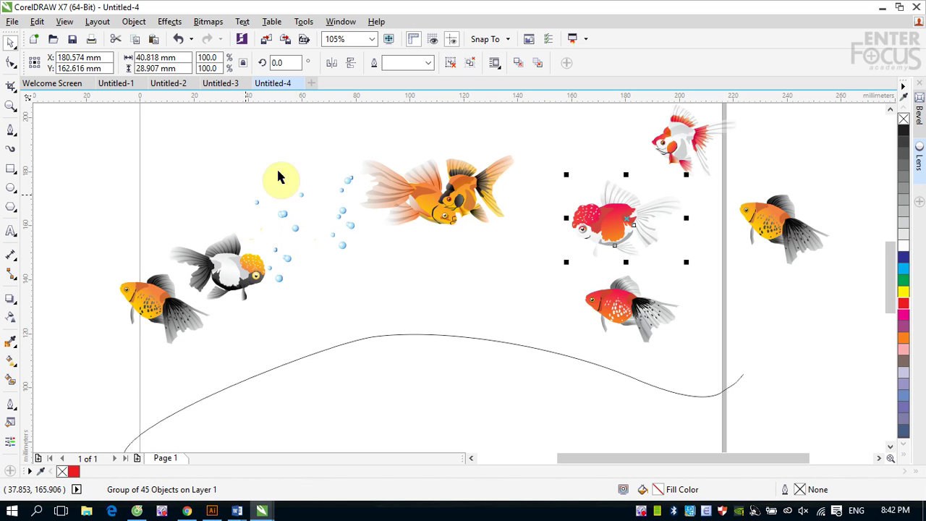
{"action": "left_click_drag", "start_coordinate": [470, 206], "coordinate": [541, 172]}
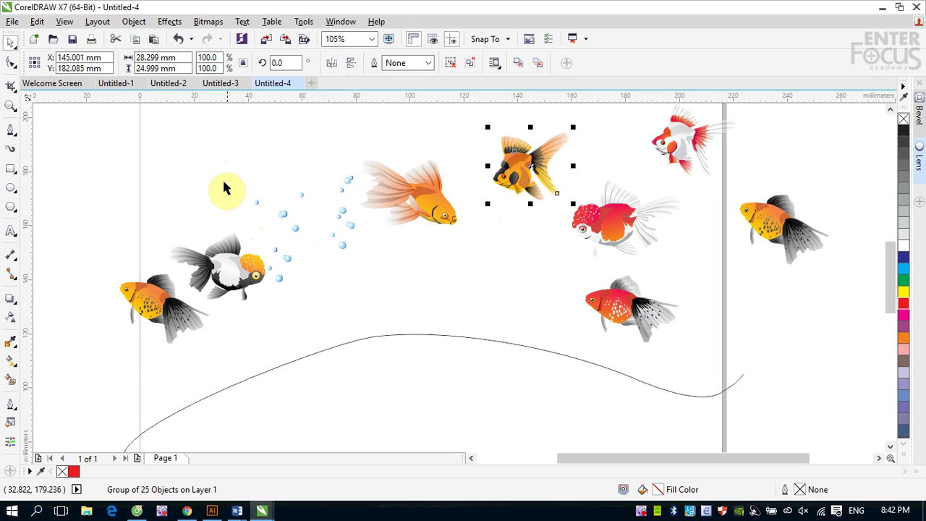
{"action": "left_click", "coordinate": [410, 337]}
{"action": "key", "text": "Delete"}
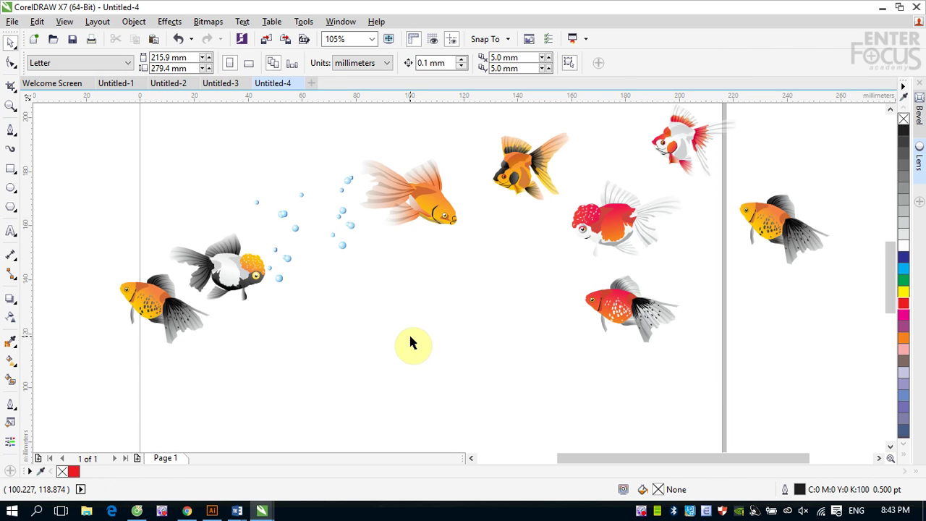
- Activate the Artistic Media Sprayer and look through the spray patterns of the Misc category
{"action": "left_click", "coordinate": [7, 151]}
{"action": "left_click", "coordinate": [228, 62]}
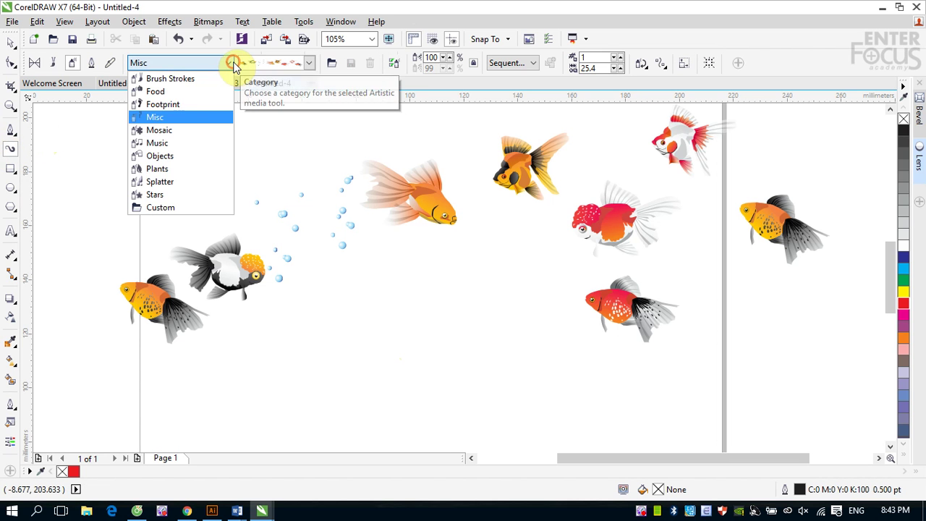
{"action": "left_click", "coordinate": [309, 63]}
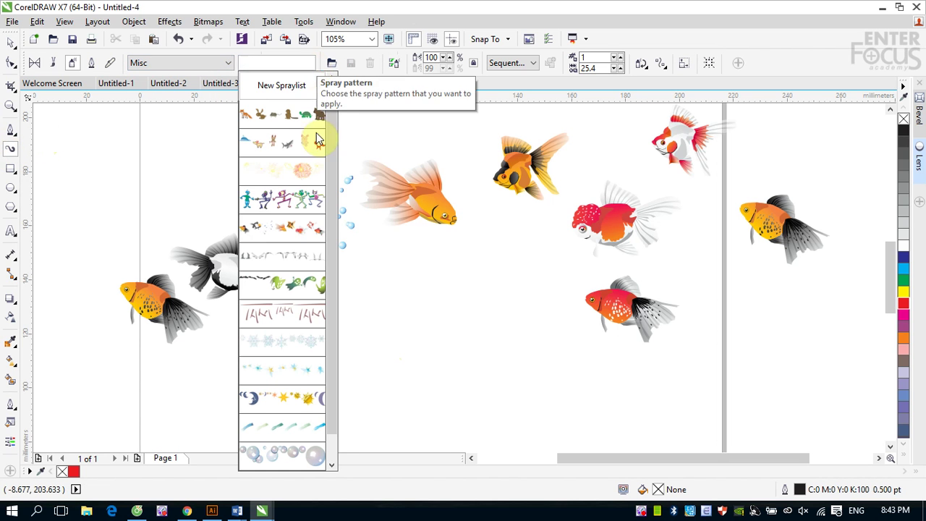
{"action": "mouse_move", "coordinate": [322, 242]}
{"action": "scroll", "coordinate": [336, 267], "scroll_direction": "down", "scroll_amount": 1}
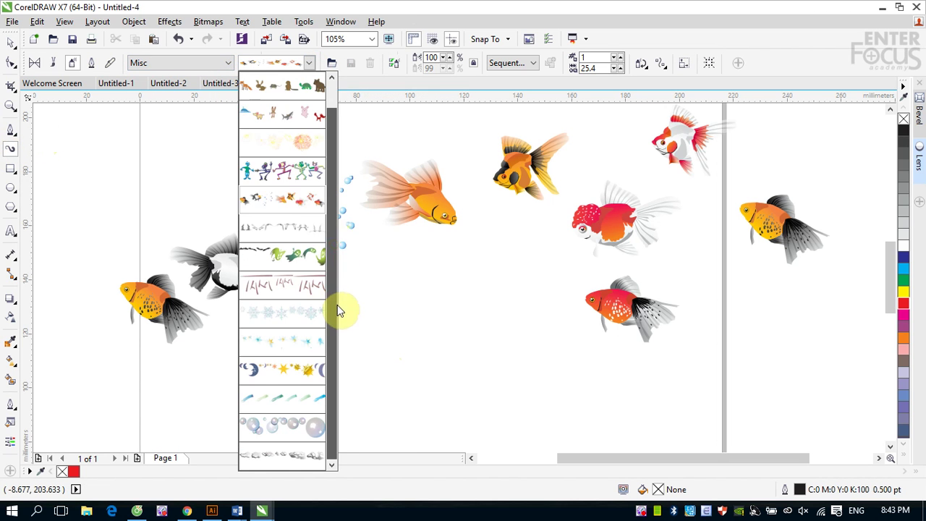
{"action": "scroll", "coordinate": [336, 227], "scroll_direction": "up", "scroll_amount": 1}
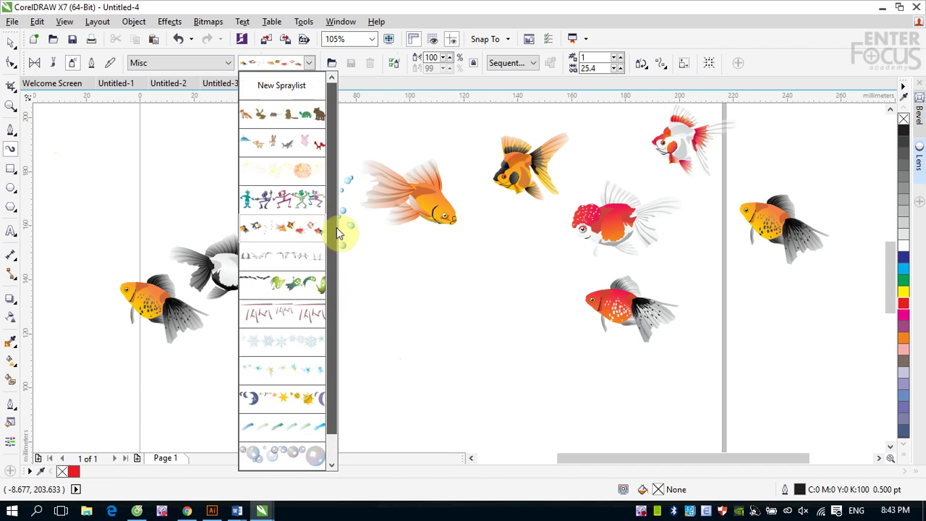
- Choose the stone slab pattern from the Mosaic category and spray it in a descending stroke below the goldfish
{"action": "left_click", "coordinate": [225, 64]}
{"action": "left_click", "coordinate": [225, 64]}
{"action": "left_click", "coordinate": [172, 128]}
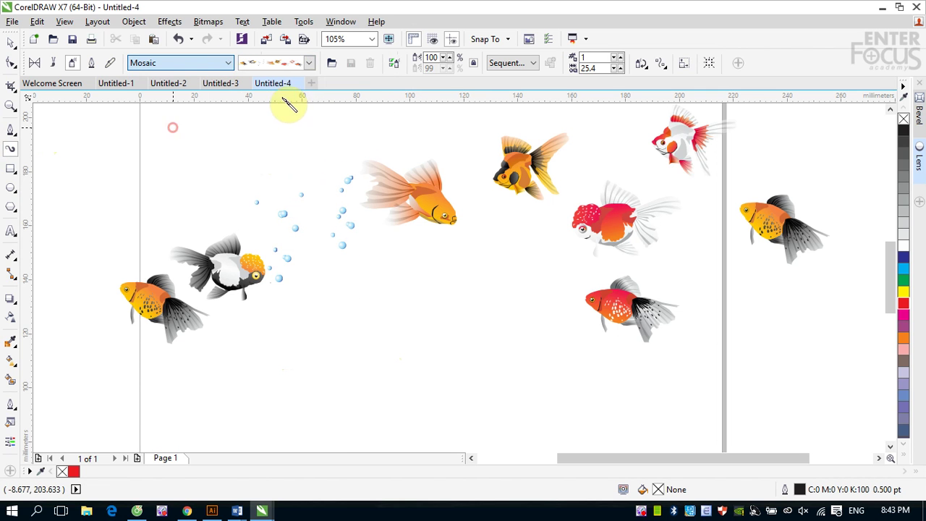
{"action": "left_click", "coordinate": [309, 64]}
{"action": "mouse_move", "coordinate": [304, 238]}
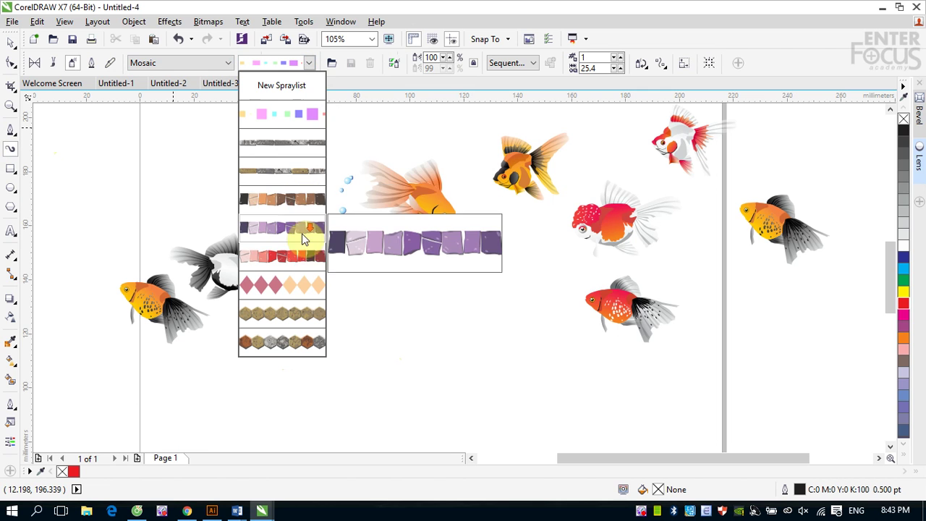
{"action": "mouse_move", "coordinate": [284, 121]}
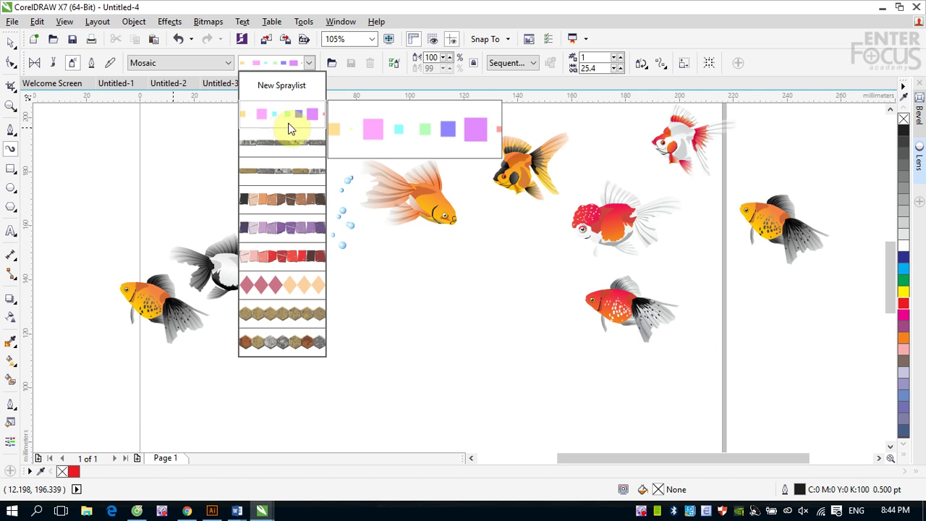
{"action": "left_click", "coordinate": [300, 178]}
{"action": "mouse_move", "coordinate": [294, 324]}
{"action": "left_mouse_down"}
{"action": "mouse_move", "coordinate": [626, 393]}
{"action": "mouse_move", "coordinate": [735, 403]}
{"action": "left_mouse_up"}
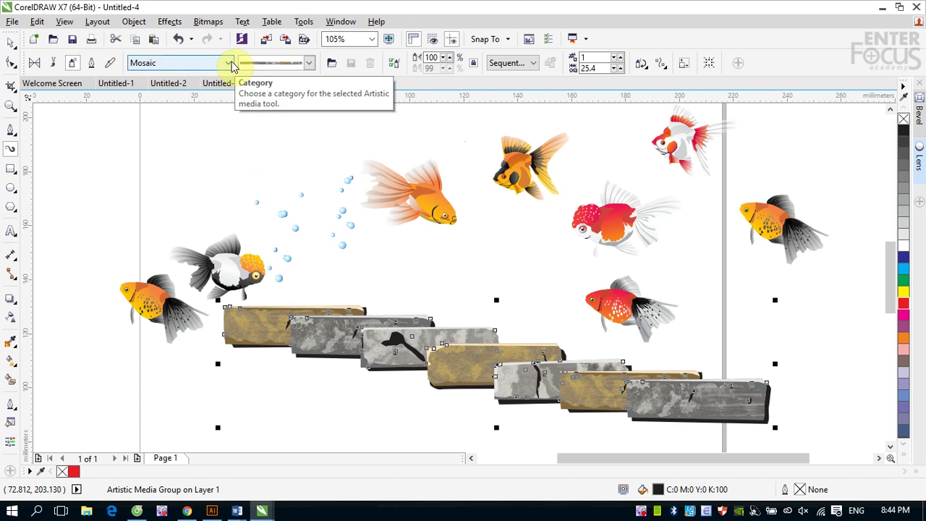
- Switch the selected slab spray to the light-to-dark blue blocks pattern from the Objects category
{"action": "left_click", "coordinate": [229, 63]}
{"action": "left_click", "coordinate": [181, 155]}
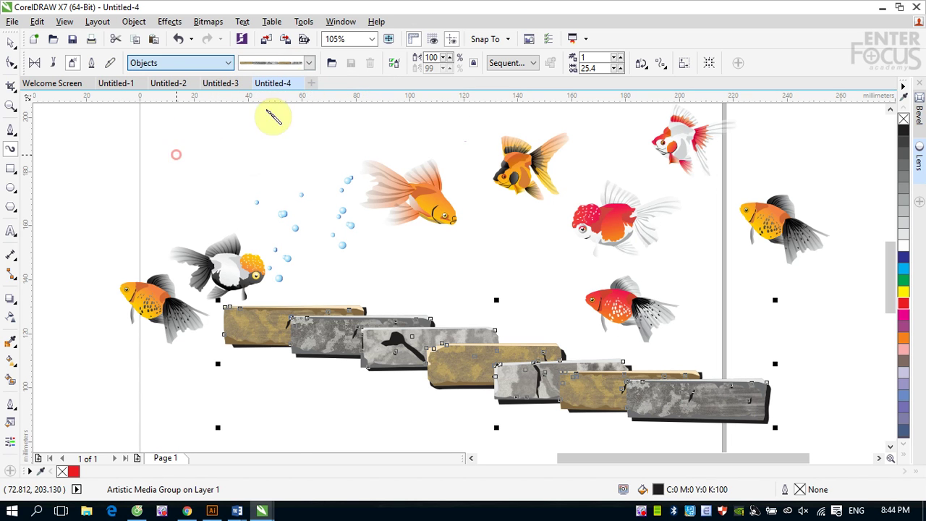
{"action": "left_click", "coordinate": [310, 64]}
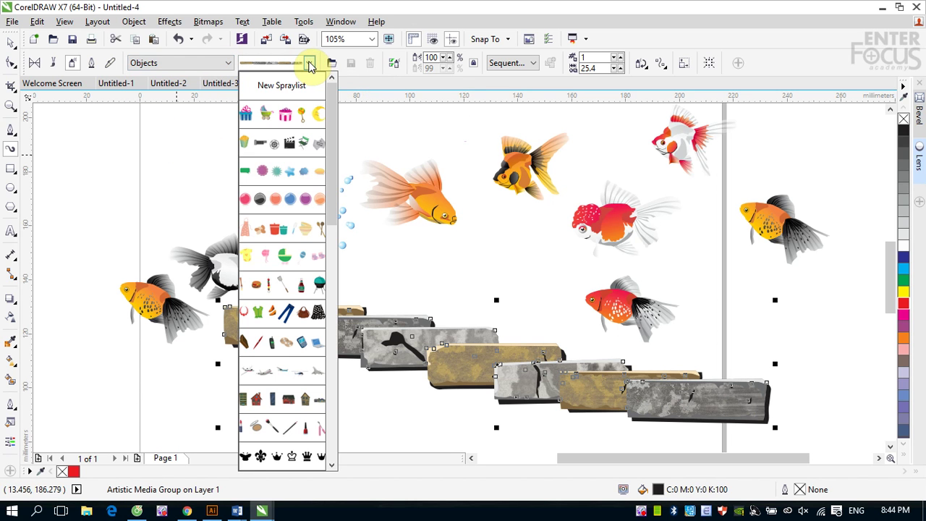
{"action": "mouse_move", "coordinate": [329, 123]}
{"action": "left_mouse_down"}
{"action": "mouse_move", "coordinate": [341, 263]}
{"action": "mouse_move", "coordinate": [335, 332]}
{"action": "left_mouse_up"}
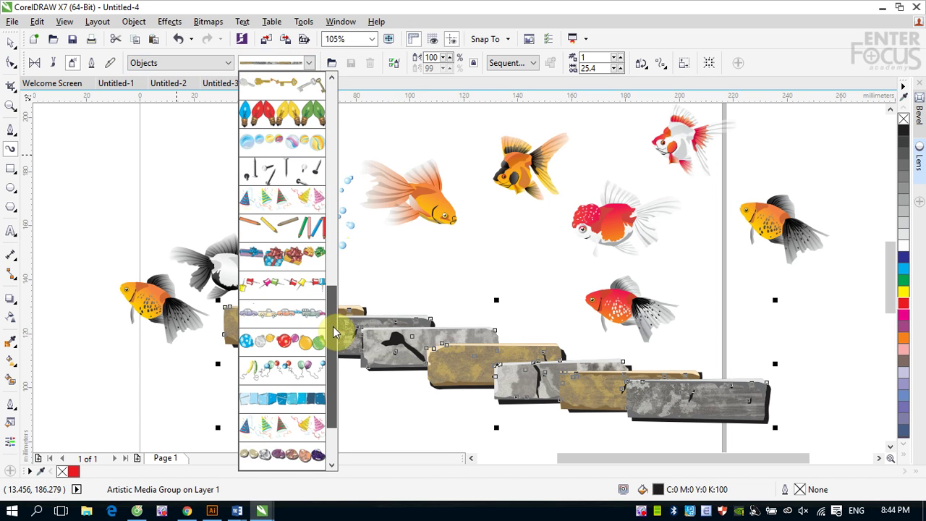
{"action": "left_click", "coordinate": [290, 399]}
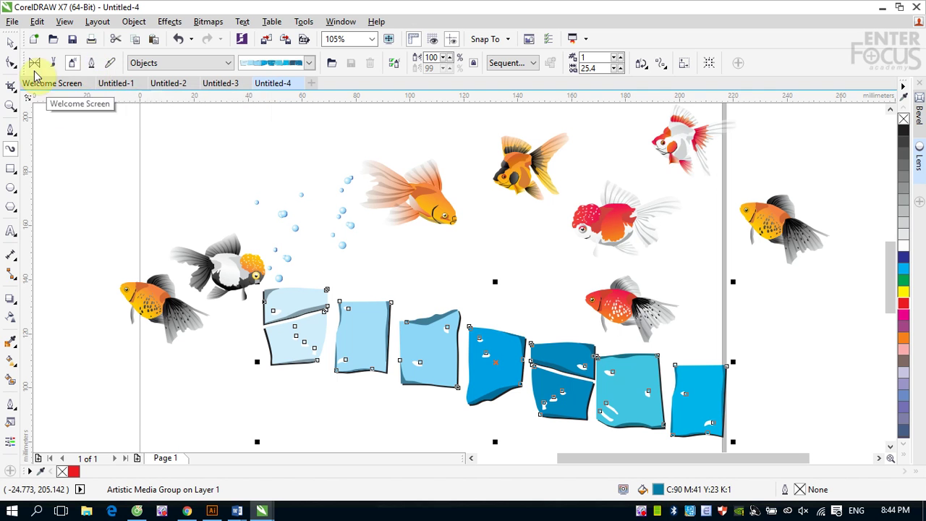
- Select all the goldfish, bubbles and the block spray and delete them to clear the page
{"action": "left_click", "coordinate": [11, 43]}
{"action": "key", "text": "ctrl+a"}
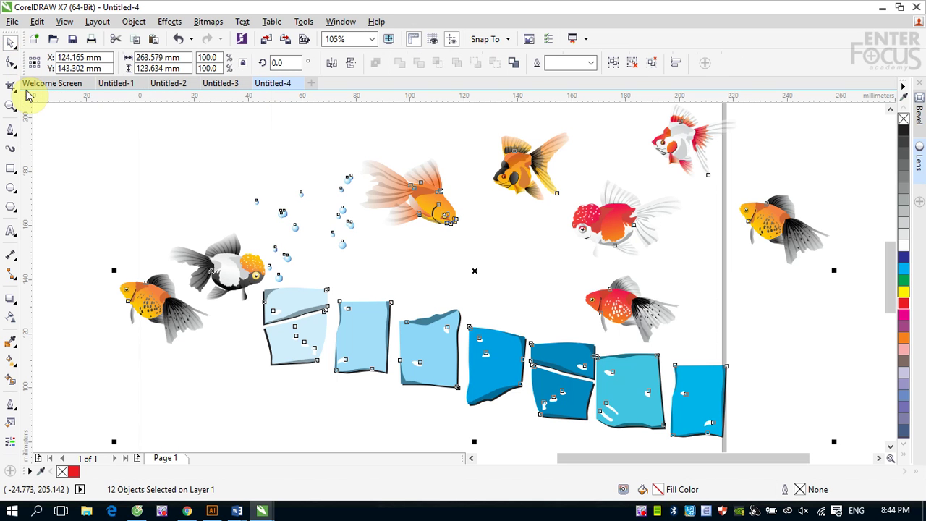
{"action": "key", "text": "Delete"}
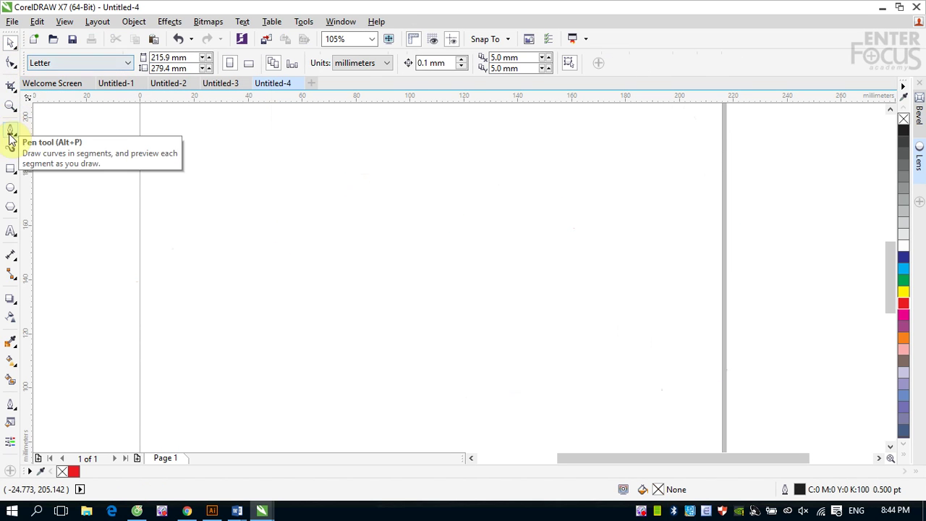
- Draw three large script letters across the page with the Artistic Media tool's Calligraphic mode, including a looped C and L
{"action": "left_click", "coordinate": [11, 149]}
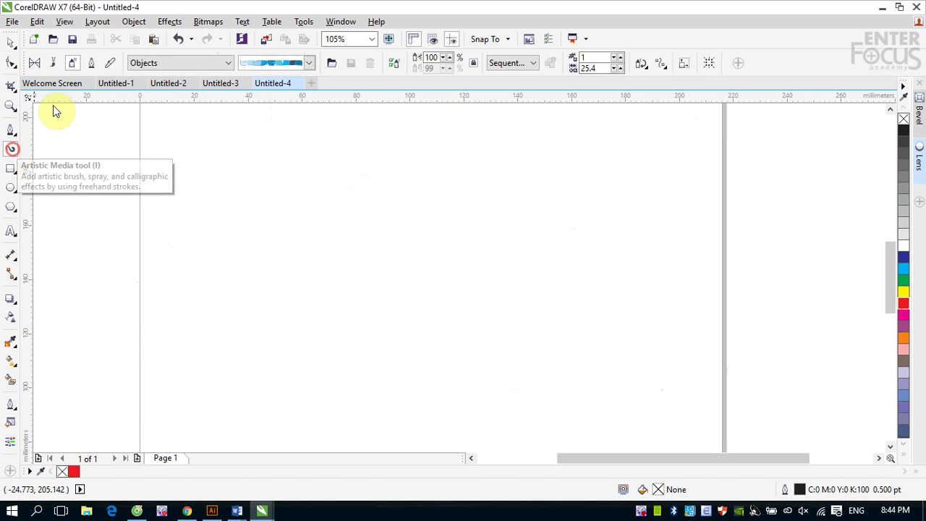
{"action": "left_click", "coordinate": [92, 65]}
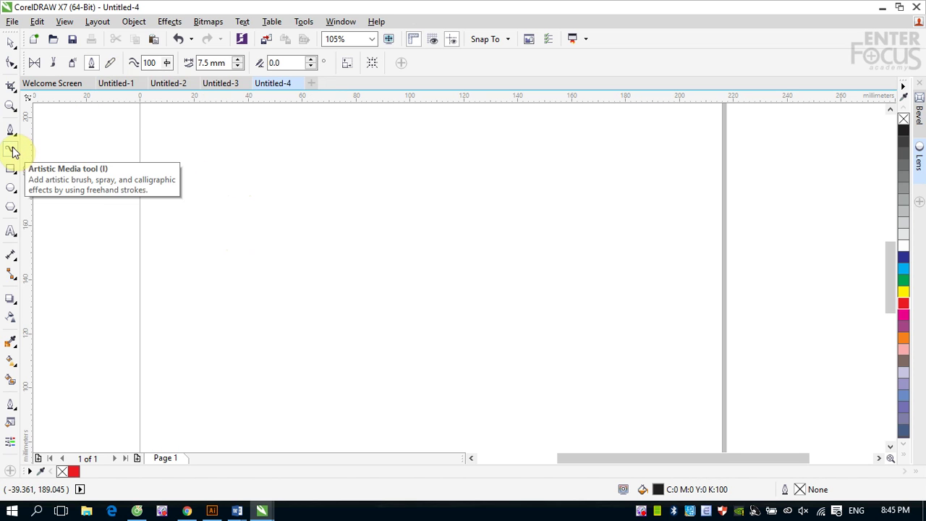
{"action": "left_click", "coordinate": [91, 67]}
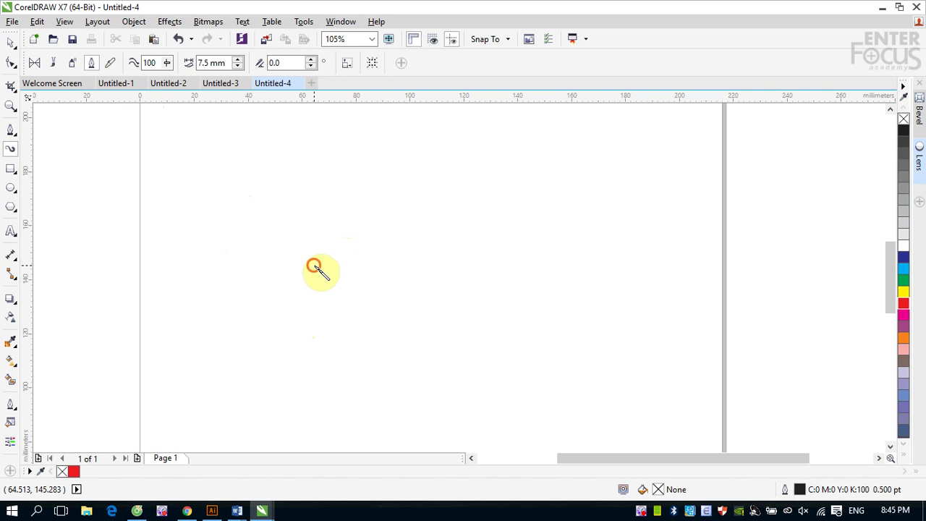
{"action": "mouse_move", "coordinate": [321, 266]}
{"action": "left_mouse_down"}
{"action": "mouse_move", "coordinate": [284, 223]}
{"action": "mouse_move", "coordinate": [289, 202]}
{"action": "mouse_move", "coordinate": [397, 212]}
{"action": "mouse_move", "coordinate": [462, 208]}
{"action": "mouse_move", "coordinate": [466, 193]}
{"action": "mouse_move", "coordinate": [384, 226]}
{"action": "mouse_move", "coordinate": [347, 269]}
{"action": "mouse_move", "coordinate": [343, 334]}
{"action": "mouse_move", "coordinate": [370, 361]}
{"action": "mouse_move", "coordinate": [475, 363]}
{"action": "mouse_move", "coordinate": [501, 319]}
{"action": "mouse_move", "coordinate": [479, 284]}
{"action": "mouse_move", "coordinate": [435, 304]}
{"action": "mouse_move", "coordinate": [416, 326]}
{"action": "left_mouse_up"}
{"action": "mouse_move", "coordinate": [629, 150]}
{"action": "left_mouse_down"}
{"action": "mouse_move", "coordinate": [594, 181]}
{"action": "mouse_move", "coordinate": [590, 232]}
{"action": "mouse_move", "coordinate": [682, 217]}
{"action": "mouse_move", "coordinate": [700, 174]}
{"action": "mouse_move", "coordinate": [647, 206]}
{"action": "mouse_move", "coordinate": [614, 304]}
{"action": "mouse_move", "coordinate": [629, 341]}
{"action": "mouse_move", "coordinate": [705, 318]}
{"action": "mouse_move", "coordinate": [715, 280]}
{"action": "mouse_move", "coordinate": [707, 270]}
{"action": "mouse_move", "coordinate": [684, 279]}
{"action": "left_mouse_up"}
{"action": "mouse_move", "coordinate": [117, 166]}
{"action": "left_mouse_down"}
{"action": "mouse_move", "coordinate": [79, 204]}
{"action": "mouse_move", "coordinate": [131, 258]}
{"action": "mouse_move", "coordinate": [253, 180]}
{"action": "mouse_move", "coordinate": [196, 205]}
{"action": "mouse_move", "coordinate": [185, 337]}
{"action": "mouse_move", "coordinate": [90, 348]}
{"action": "mouse_move", "coordinate": [102, 307]}
{"action": "mouse_move", "coordinate": [298, 390]}
{"action": "mouse_move", "coordinate": [329, 389]}
{"action": "left_mouse_up"}
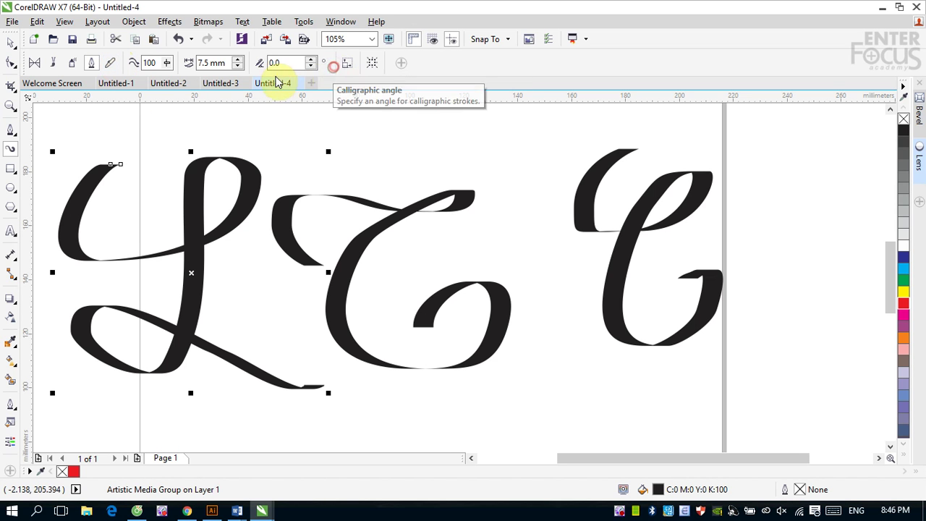
- Switch Artistic Media to Pressure mode and draw two short slanted strokes above the middle letter
{"action": "left_click", "coordinate": [112, 63]}
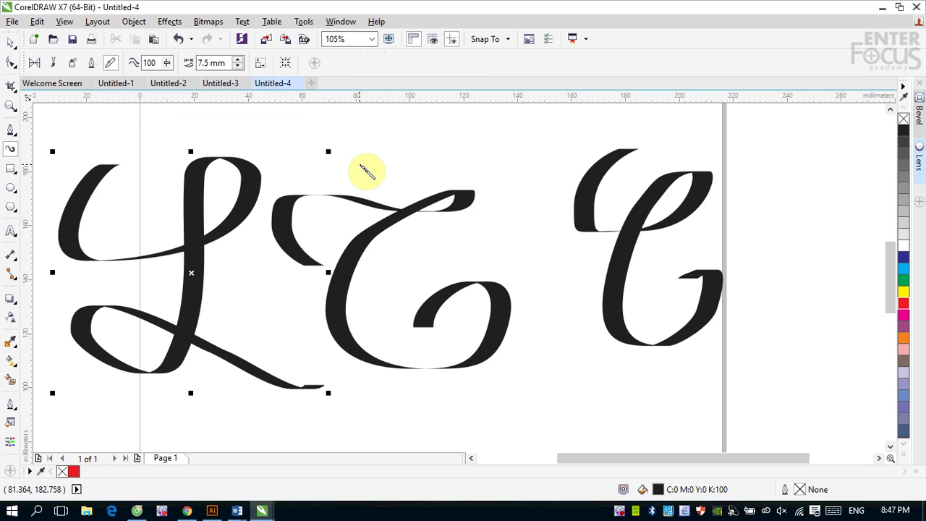
{"action": "left_click_drag", "start_coordinate": [358, 168], "coordinate": [419, 114]}
{"action": "left_click_drag", "start_coordinate": [447, 165], "coordinate": [483, 144]}
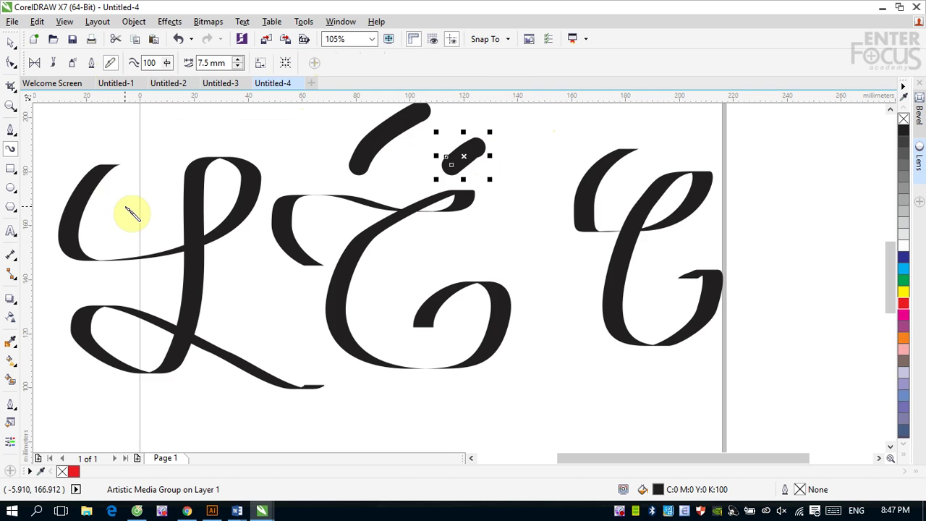
- Draw a signature-like looping pressure stroke about 1150 mm wide beside the page, ending in a long wave, and deselect it
{"action": "scroll", "coordinate": [201, 221], "scroll_direction": "down", "scroll_amount": 3}
{"action": "scroll", "coordinate": [204, 224], "scroll_direction": "down", "scroll_amount": 5}
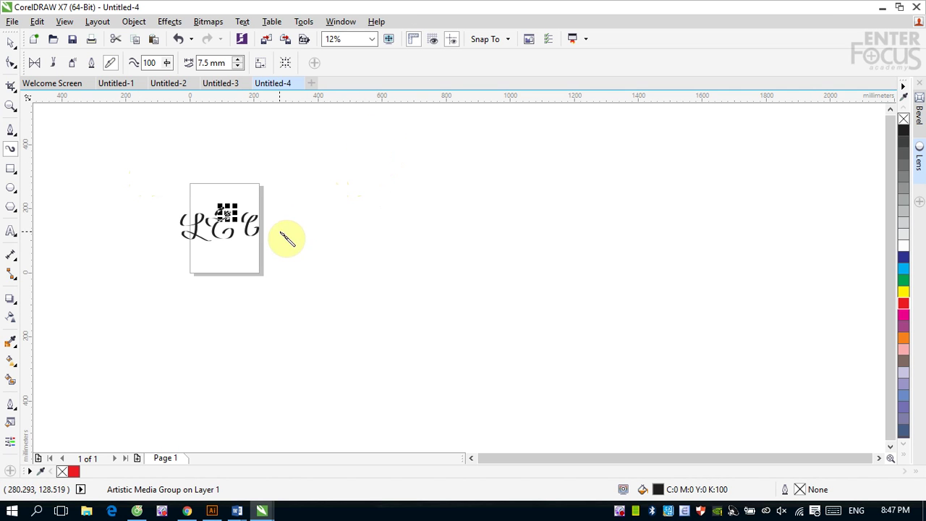
{"action": "mouse_move", "coordinate": [279, 232]}
{"action": "left_mouse_down"}
{"action": "mouse_move", "coordinate": [348, 144]}
{"action": "mouse_move", "coordinate": [331, 213]}
{"action": "mouse_move", "coordinate": [648, 186]}
{"action": "left_mouse_up"}
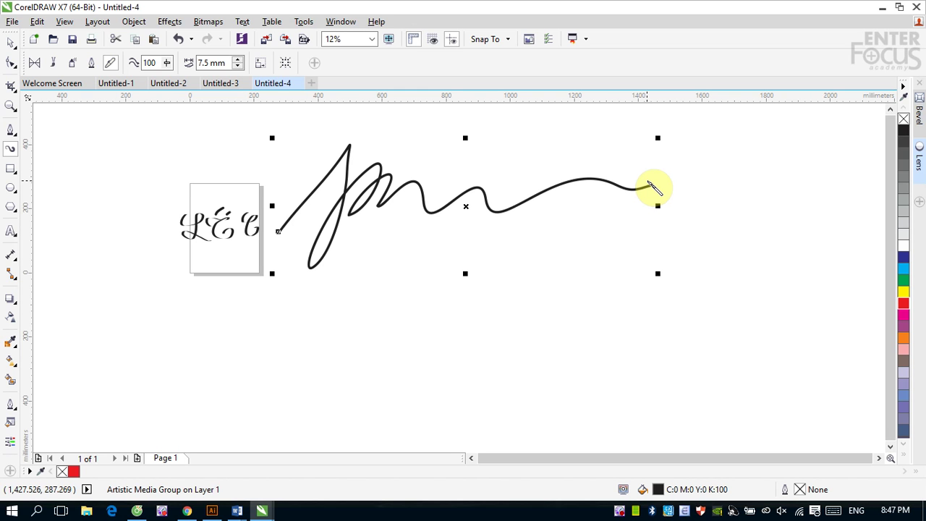
{"action": "left_click", "coordinate": [410, 110]}
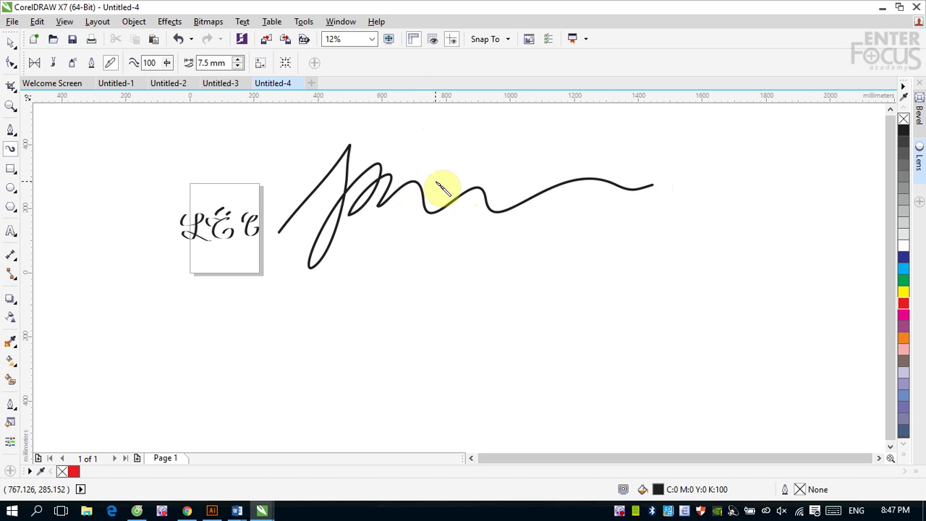
- Draw further freehand pressure strokes, ending with a zigzag about 450 mm wide in the empty workspace, and return to the Pick tool
{"action": "left_click_drag", "start_coordinate": [436, 179], "coordinate": [387, 293]}
{"action": "left_click_drag", "start_coordinate": [471, 210], "coordinate": [441, 292]}
{"action": "mouse_move", "coordinate": [467, 255]}
{"action": "left_mouse_down"}
{"action": "mouse_move", "coordinate": [507, 289]}
{"action": "mouse_move", "coordinate": [558, 213]}
{"action": "mouse_move", "coordinate": [678, 252]}
{"action": "left_mouse_up"}
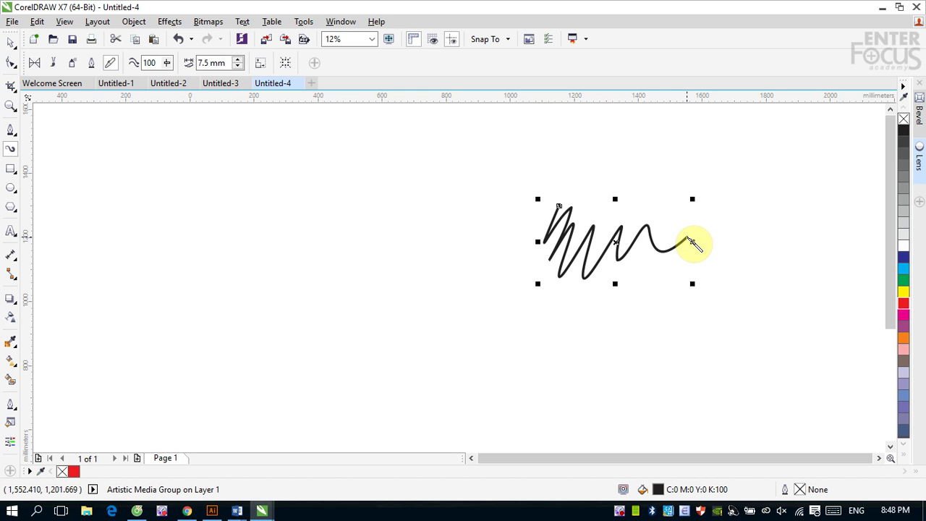
{"action": "left_click", "coordinate": [111, 64]}
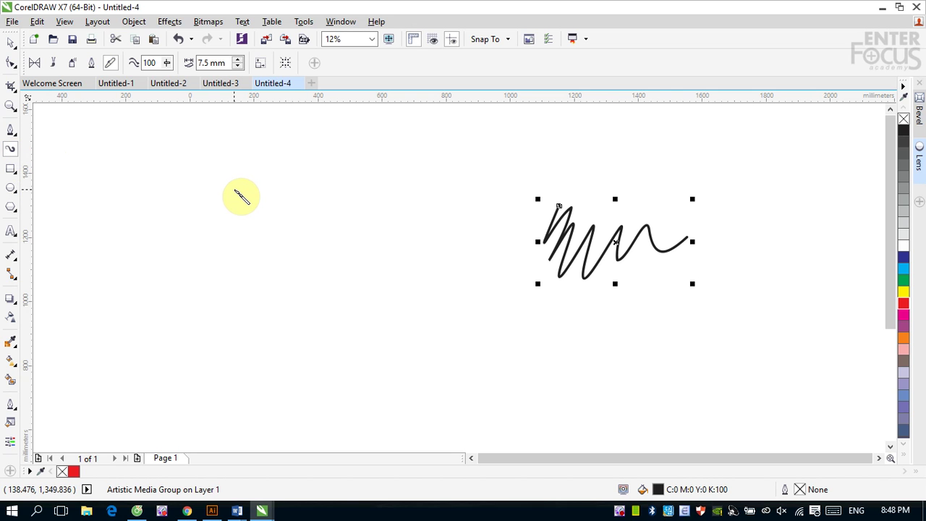
{"action": "left_click", "coordinate": [10, 42]}
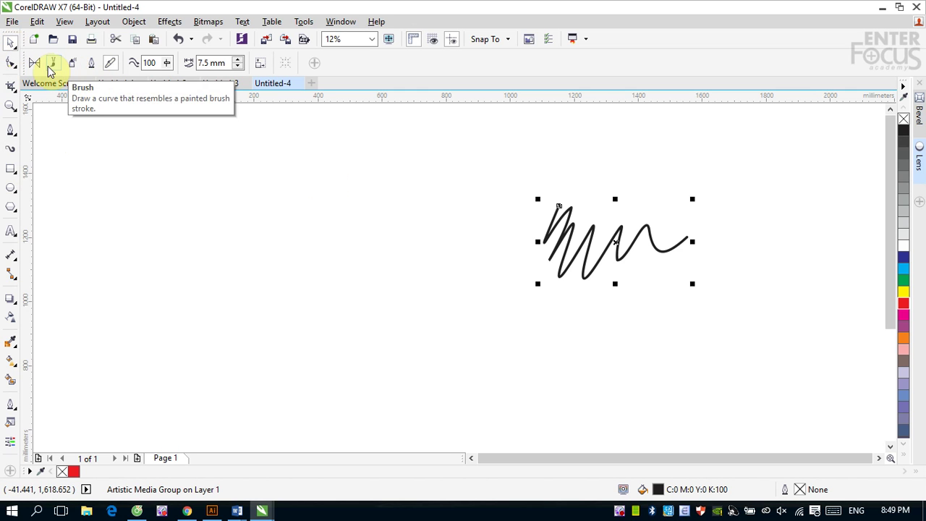